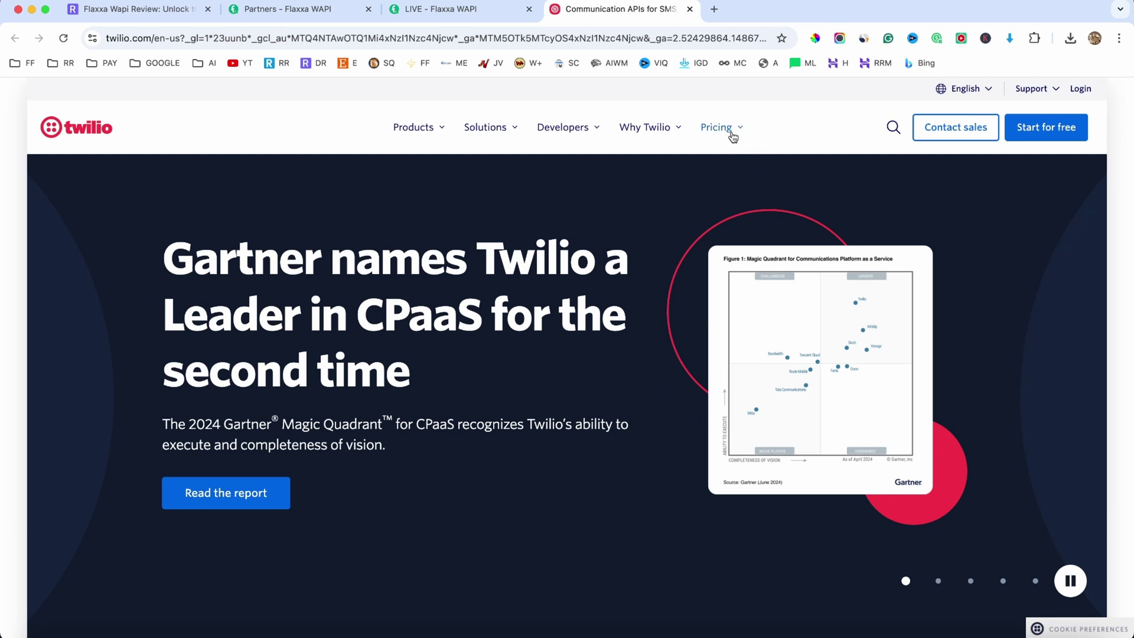
Bring up Twilio's WhatsApp pricing page and look over its heading.
mouse_move(732, 136)
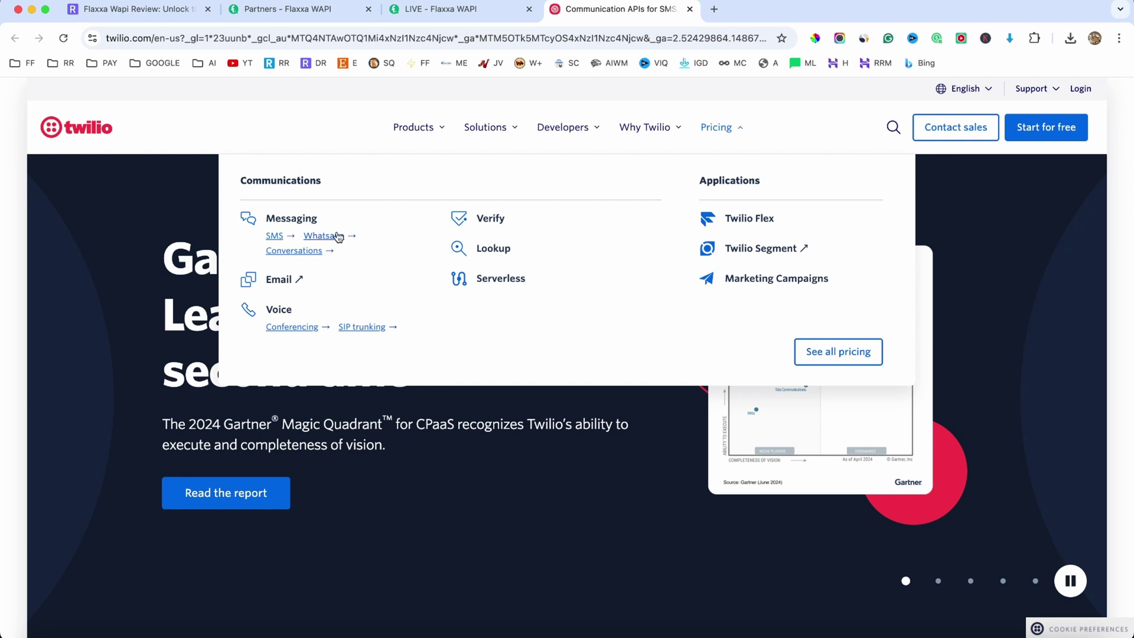
click(313, 241)
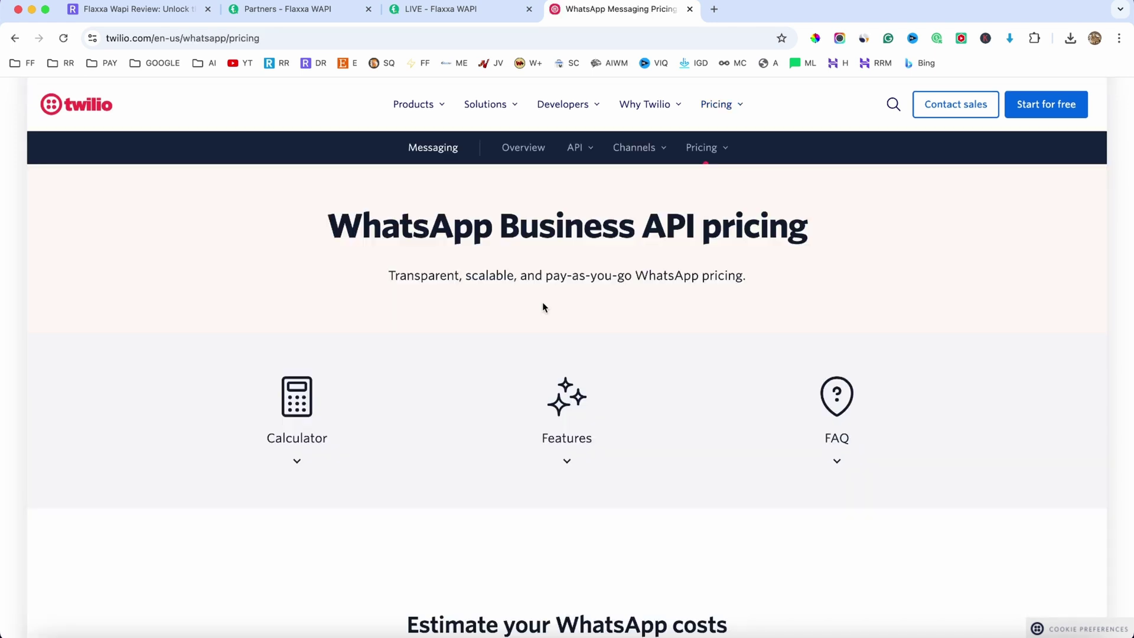
scroll(463, 319, down, 2)
scroll(463, 319, up, 2)
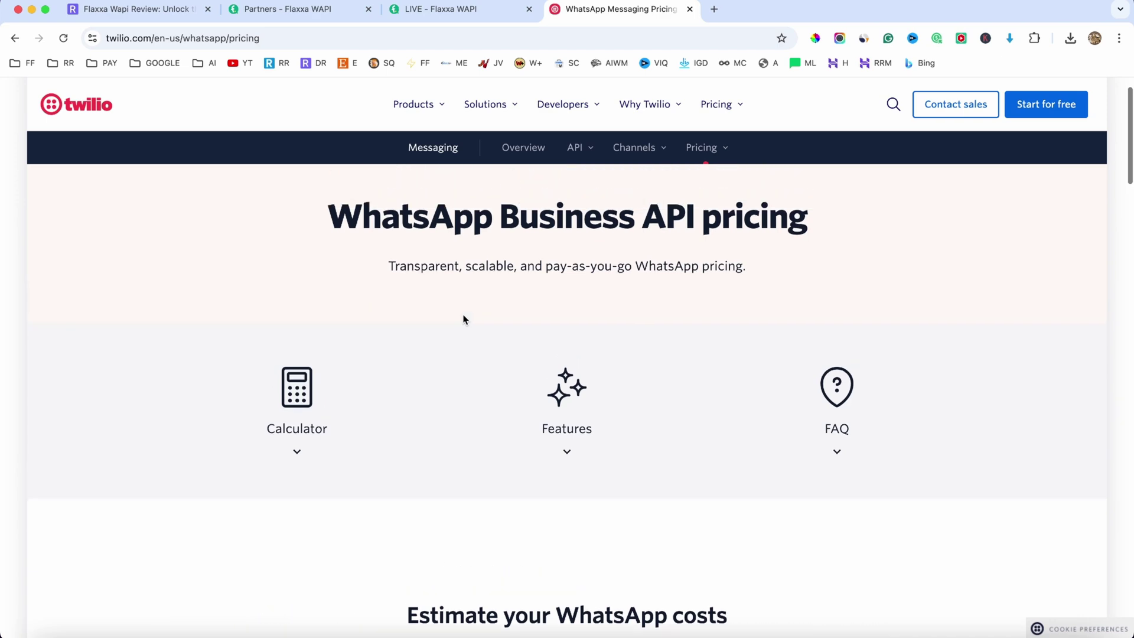
drag(410, 219, 691, 219)
scroll(691, 219, down, 7)
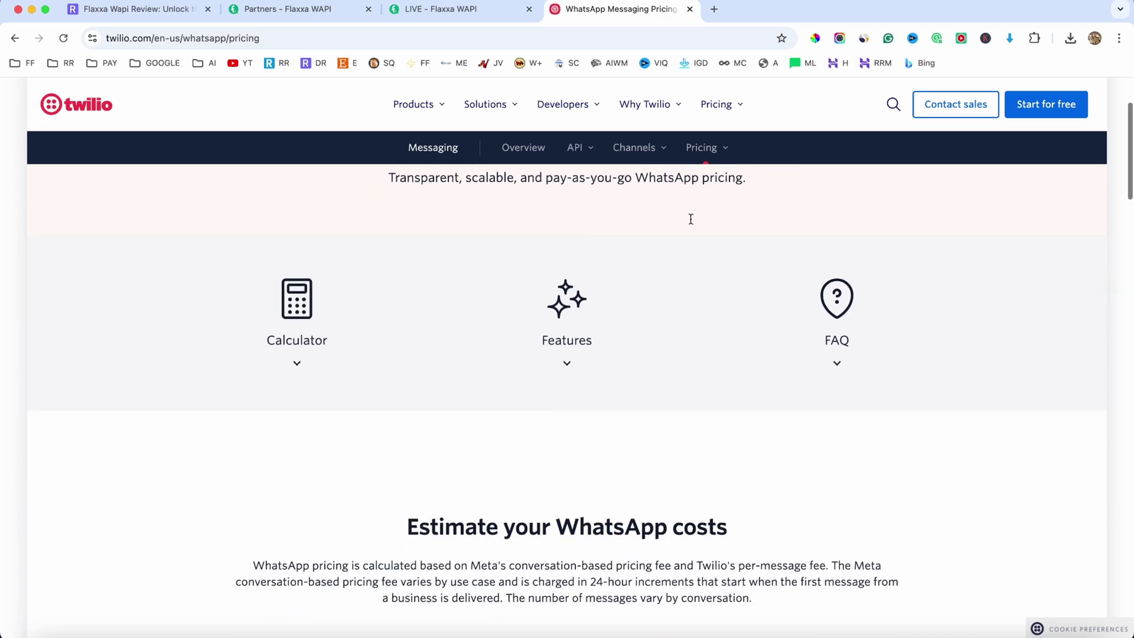
scroll(554, 393, down, 2)
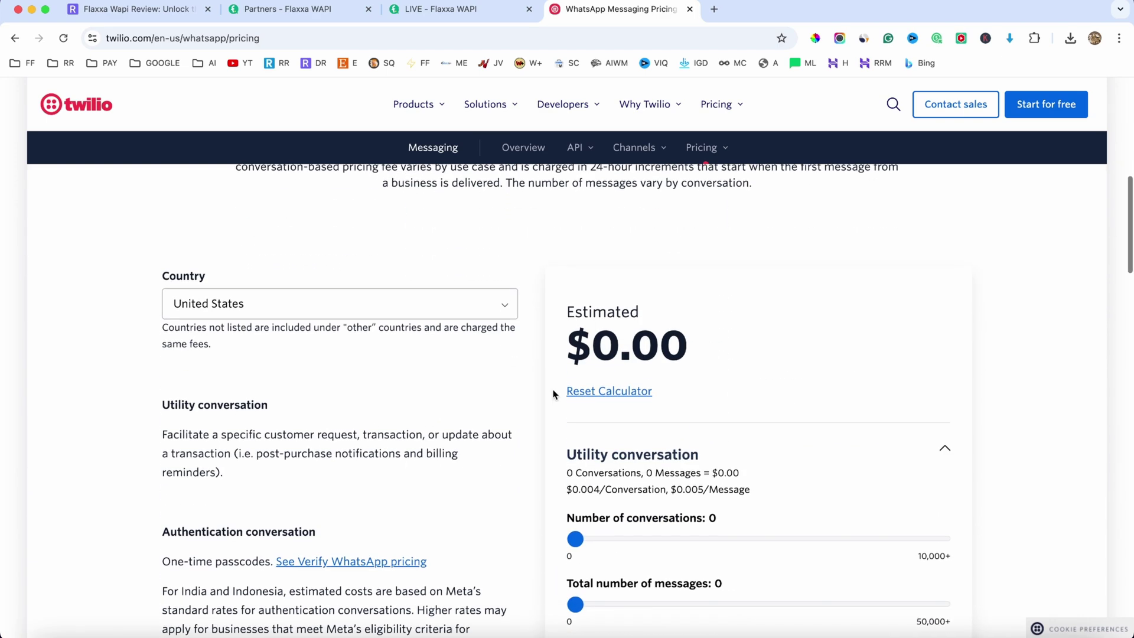
scroll(553, 394, down, 1)
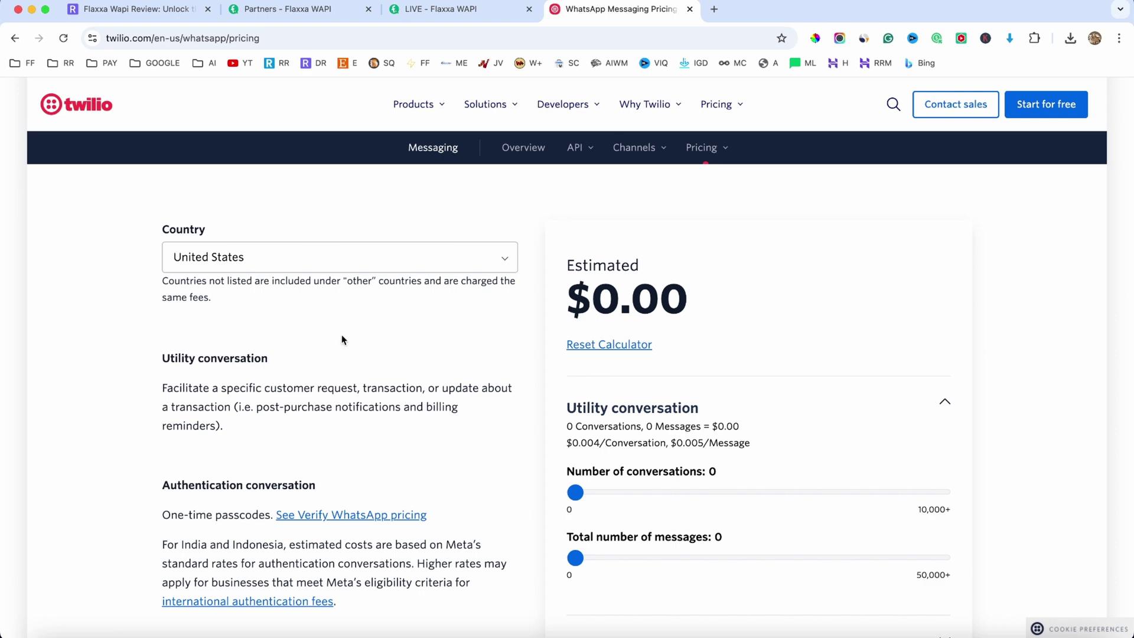
Keep United States as the country and set 1,000 utility conversations and 10,000 messages.
click(238, 257)
click(237, 257)
scroll(476, 449, down, 2)
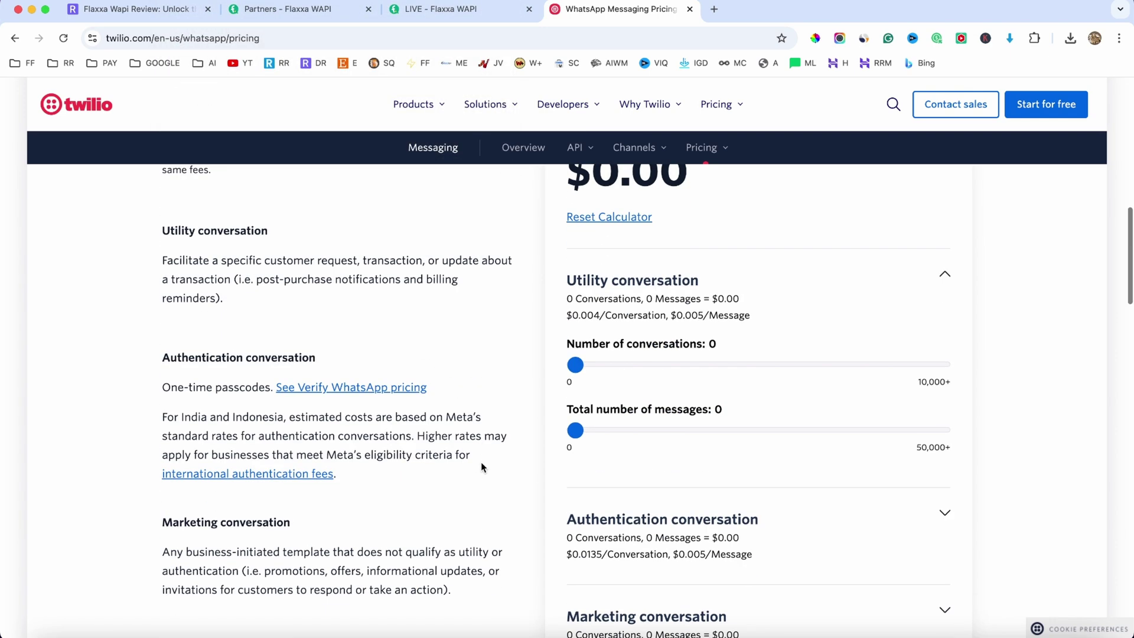
drag(576, 366, 616, 368)
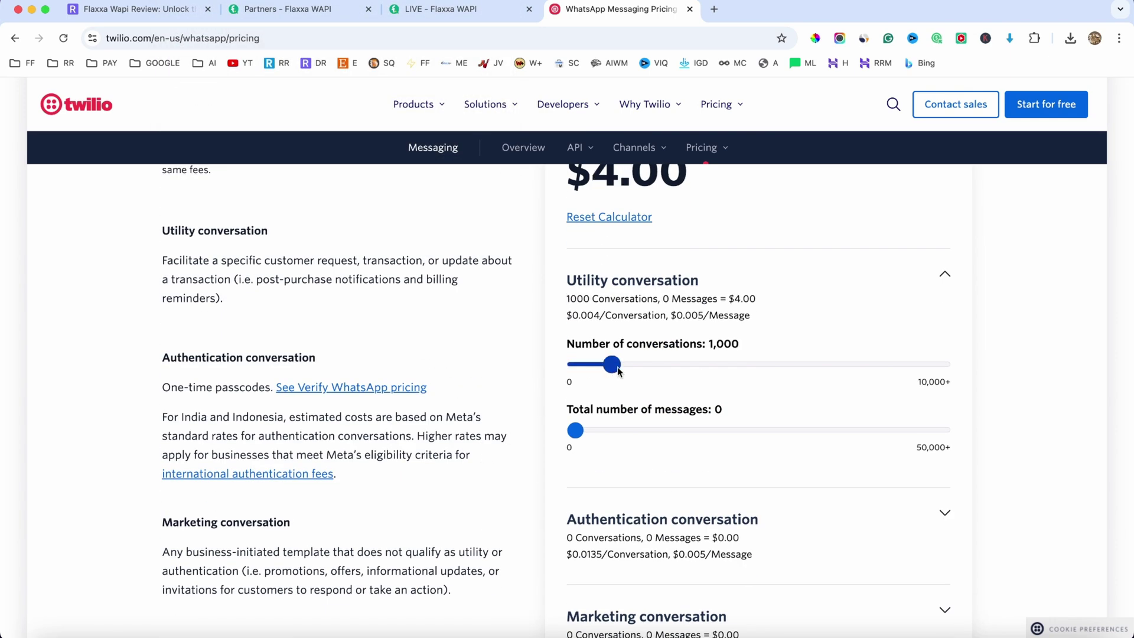
scroll(544, 413, up, 1)
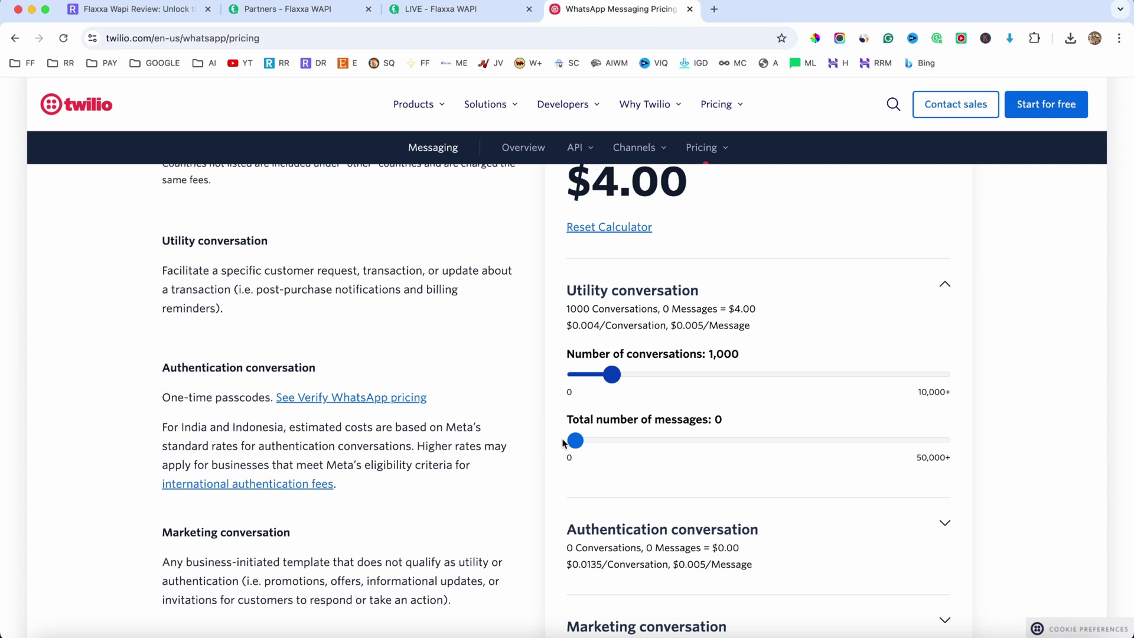
drag(577, 440, 649, 443)
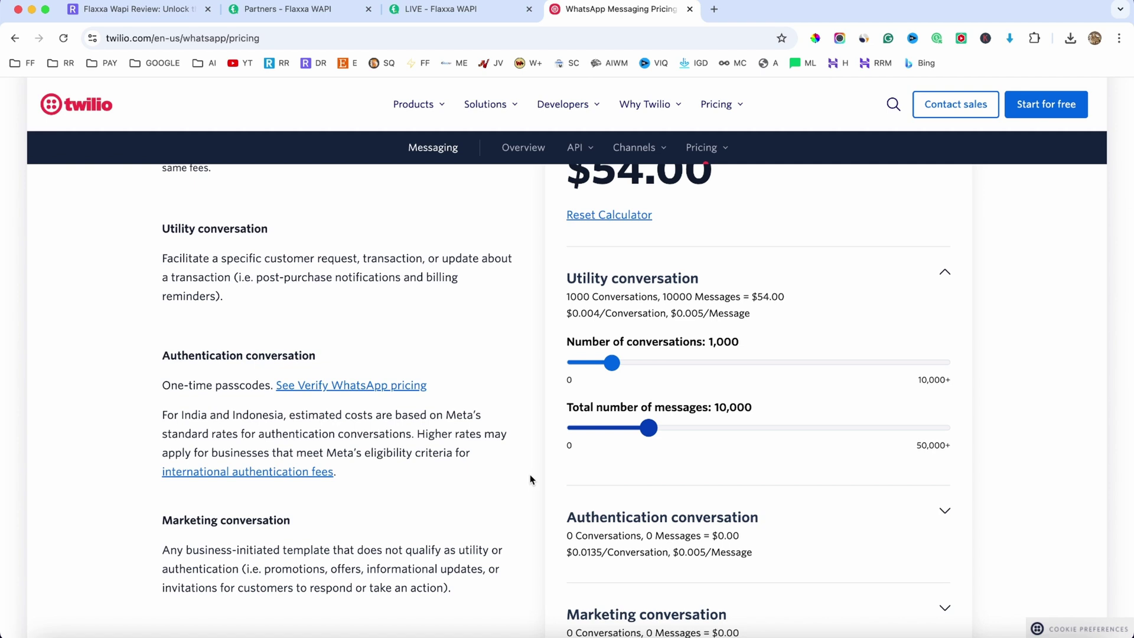
Highlight the resulting $54.00 estimate, then clear the highlight.
scroll(529, 479, up, 1)
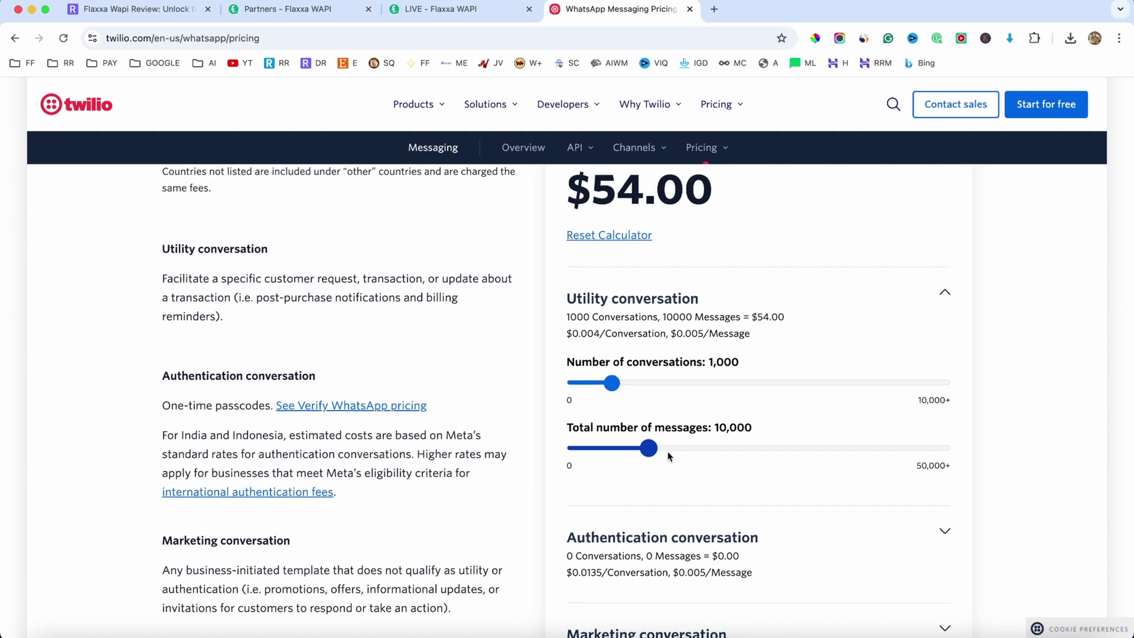
scroll(652, 446, up, 3)
drag(612, 235, 659, 237)
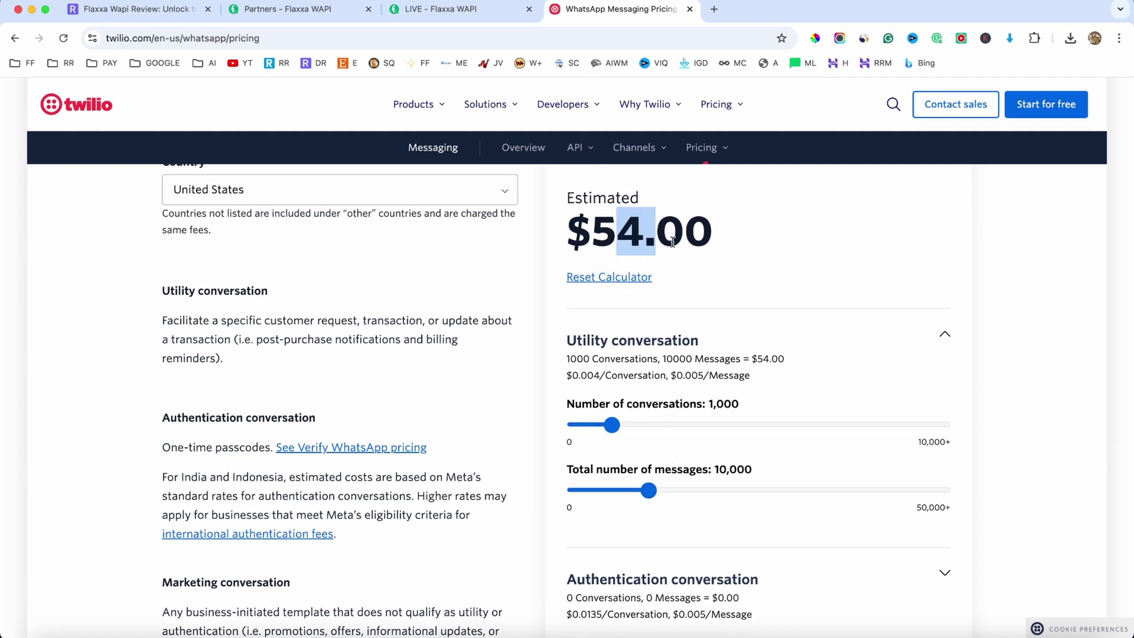
click(698, 261)
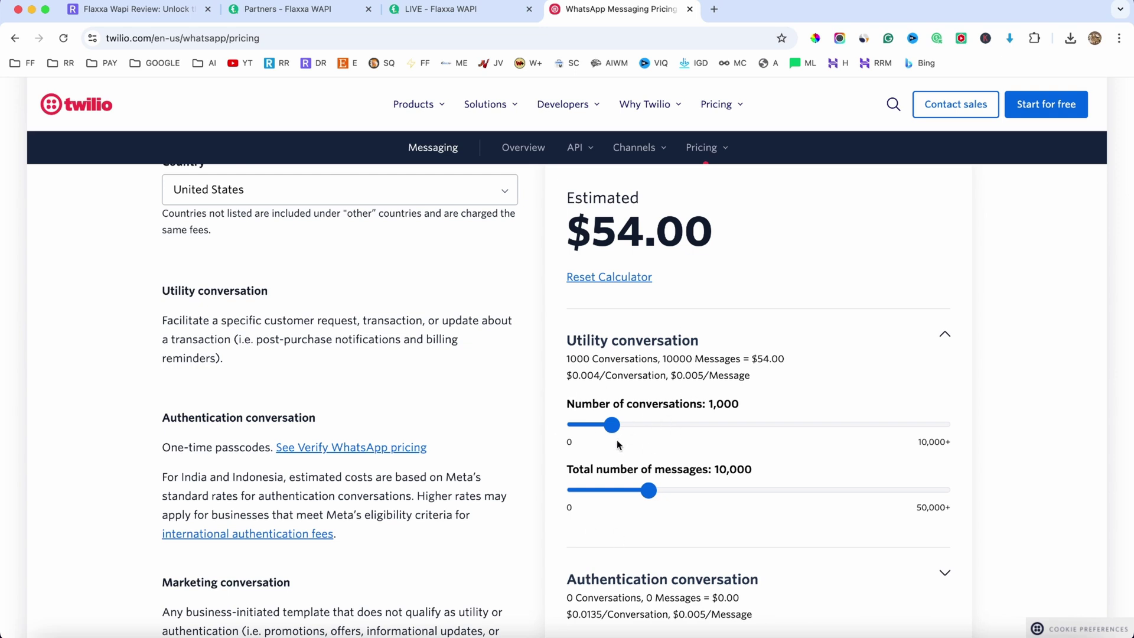
Scroll the Flaxxa Wapi review to its bonuses and open 'CHECK OUT MY FREE BONUSES HERE' in a new tab.
click(290, 16)
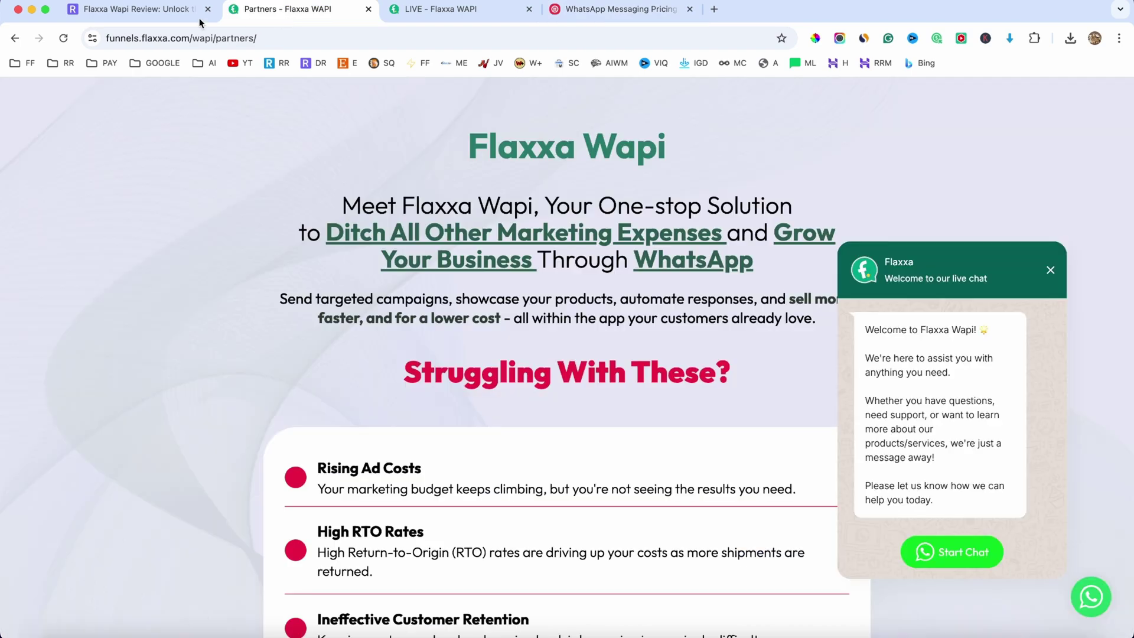
click(136, 10)
scroll(376, 269, down, 10)
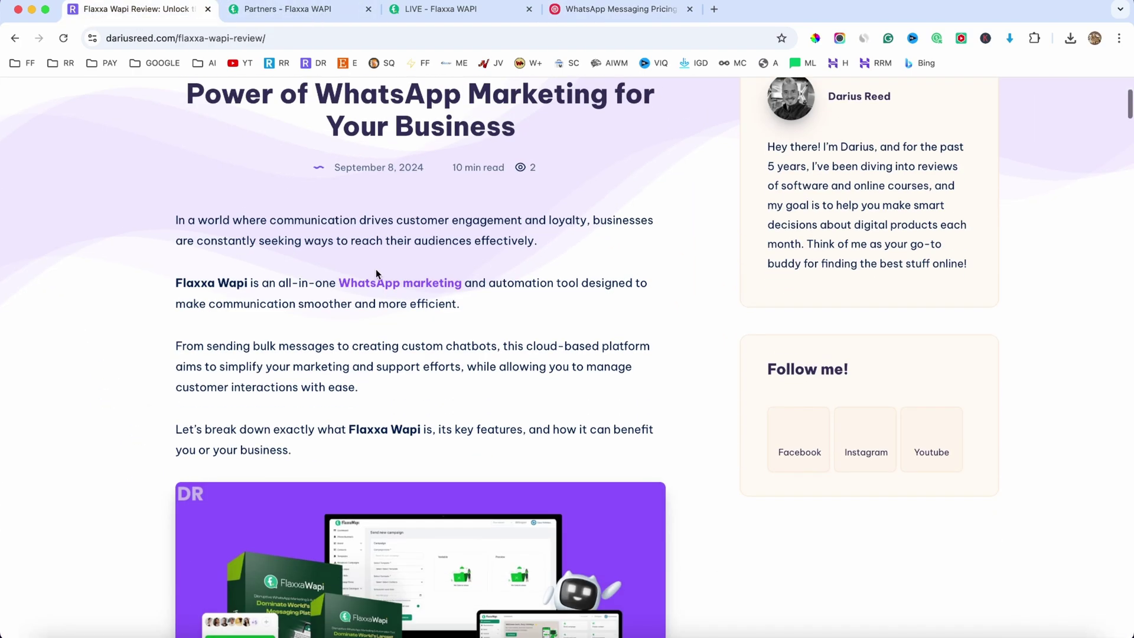
scroll(375, 274, down, 13)
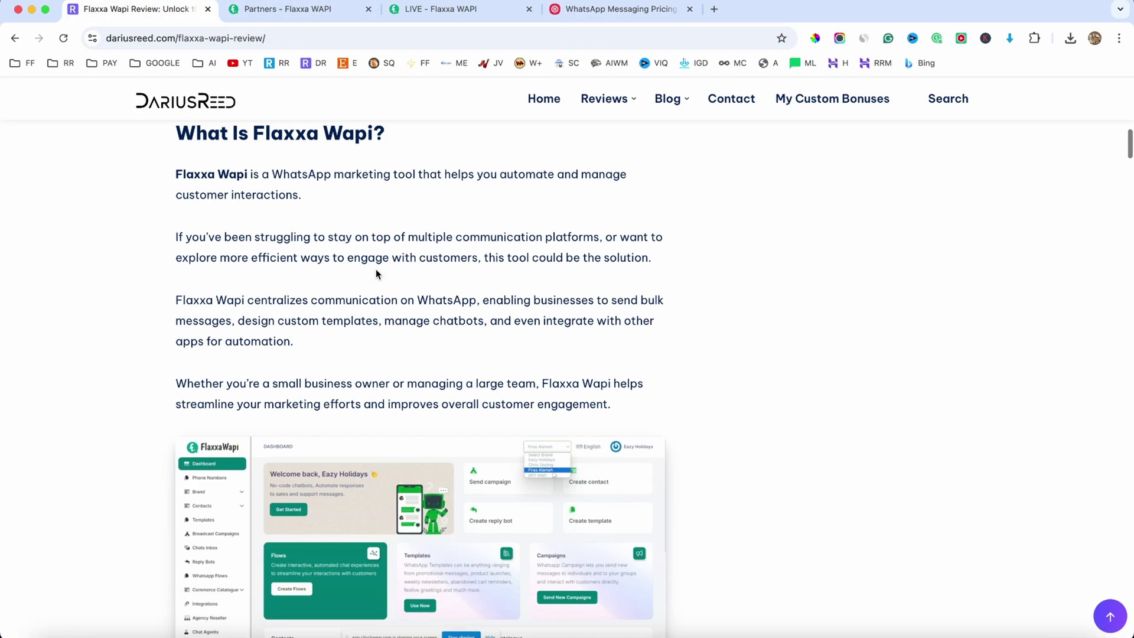
scroll(375, 274, down, 12)
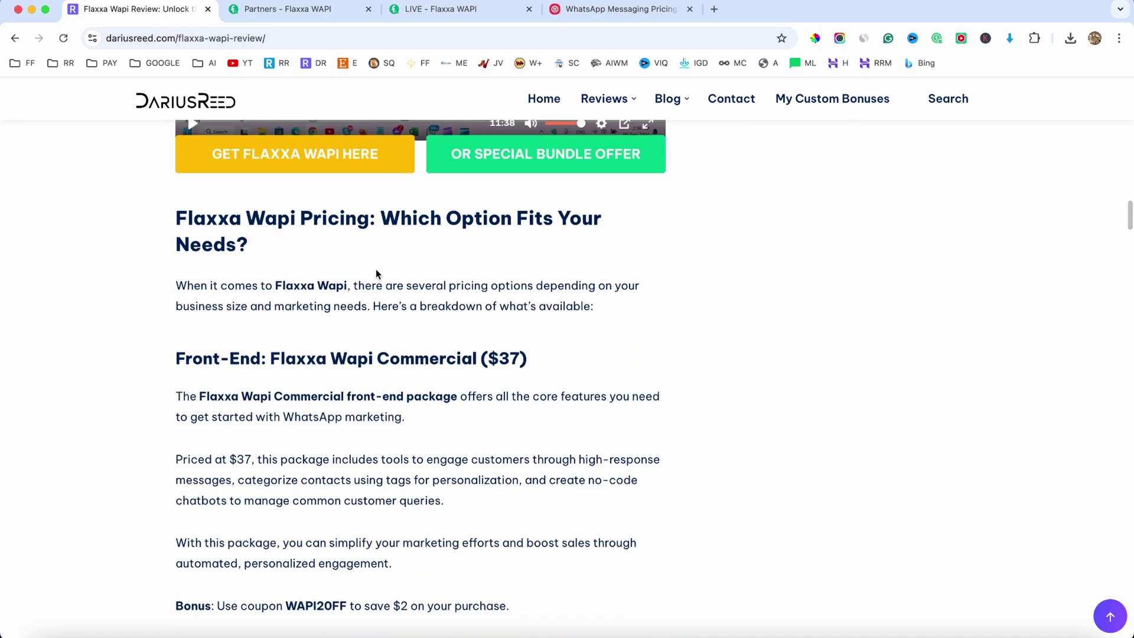
scroll(377, 274, down, 2)
scroll(376, 272, down, 11)
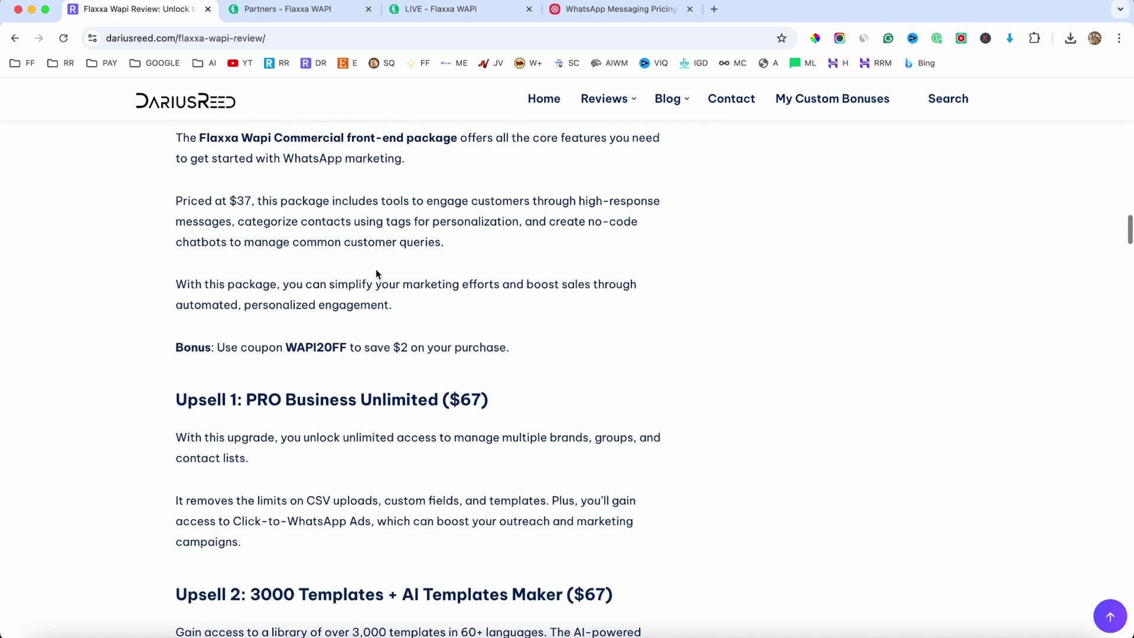
scroll(376, 273, down, 9)
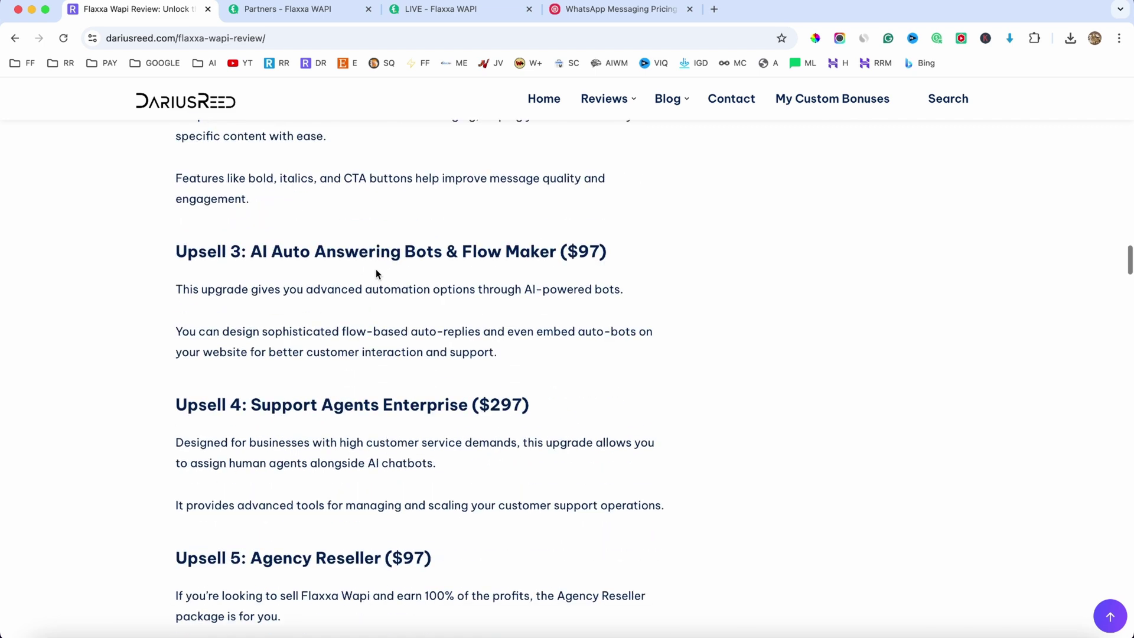
scroll(376, 273, down, 3)
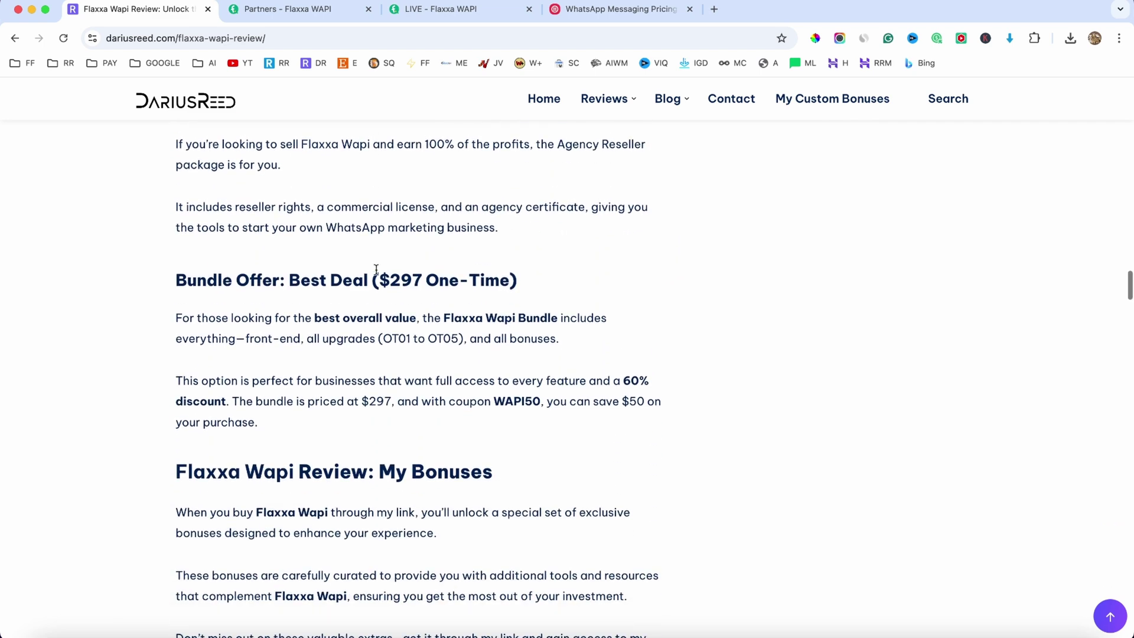
scroll(311, 343, down, 3)
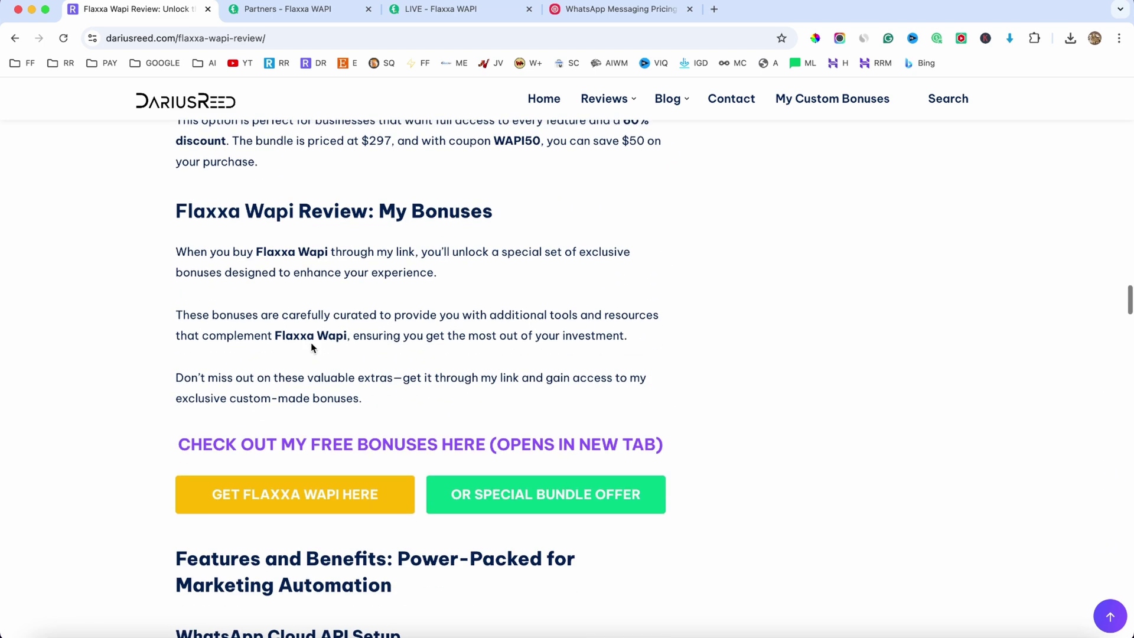
click(365, 442)
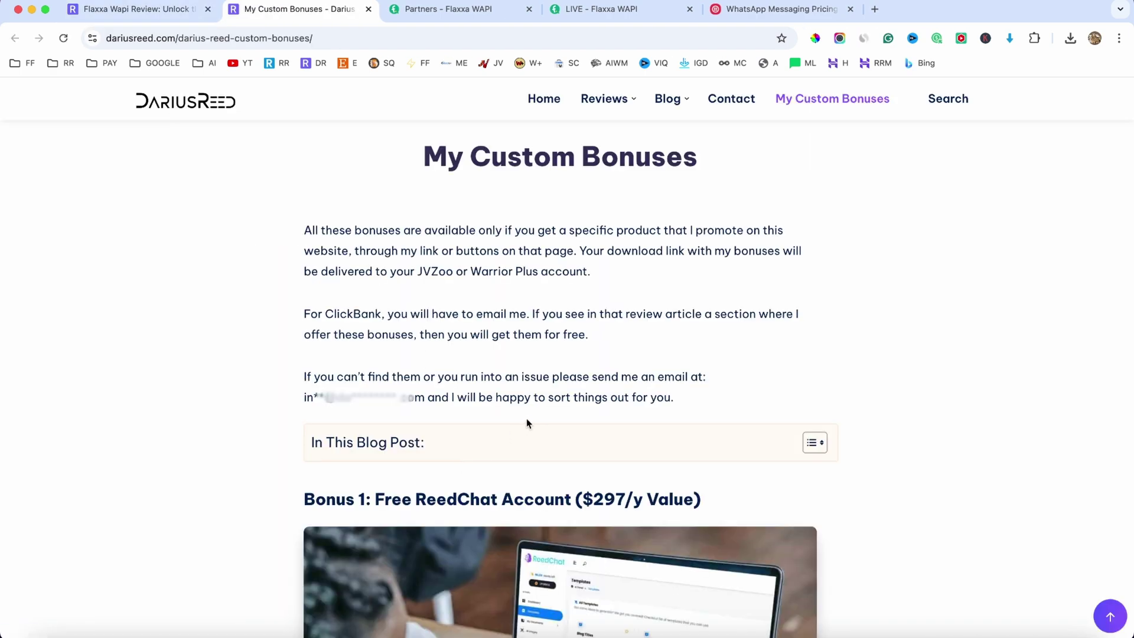
Scroll through Bonus 1 to Bonus 9, then close the custom bonuses tab.
scroll(526, 418, down, 15)
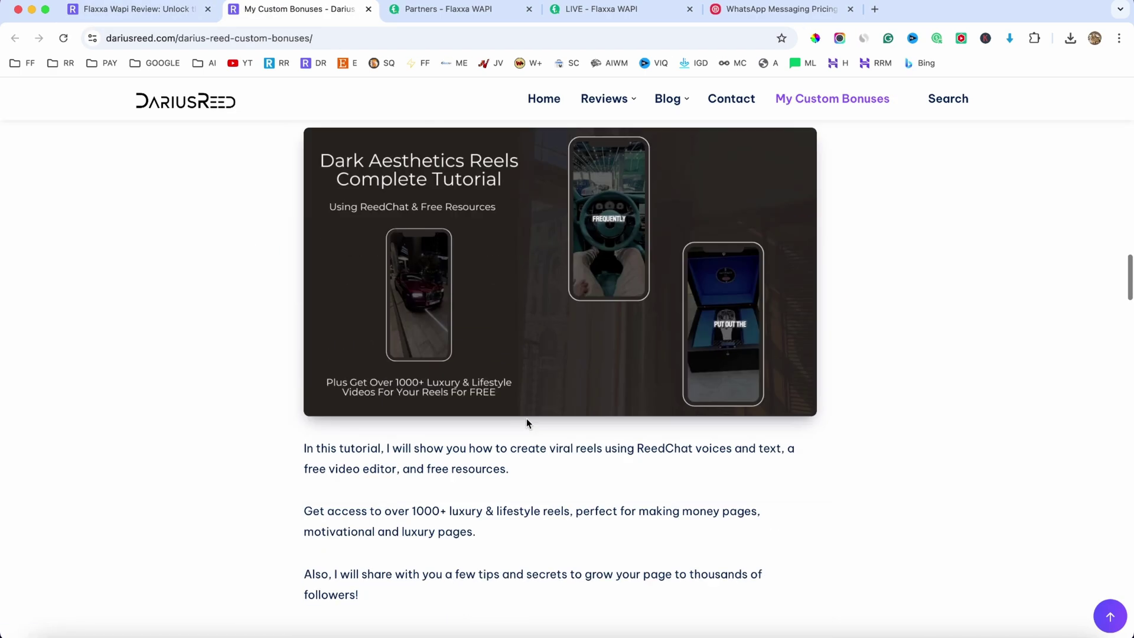
scroll(526, 423, down, 20)
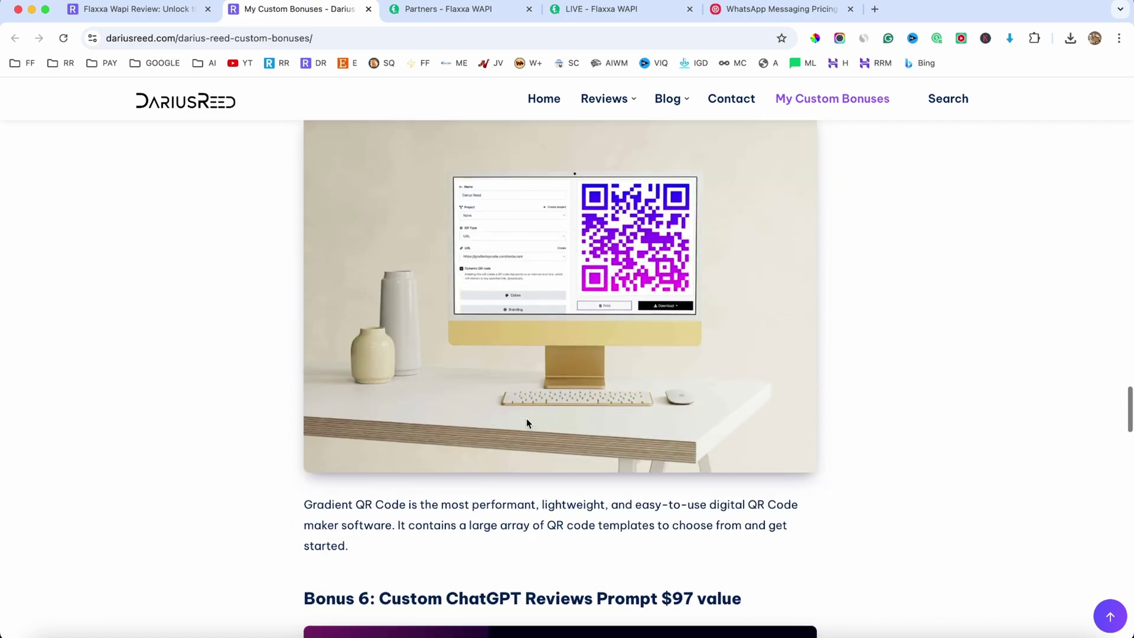
scroll(526, 423, down, 15)
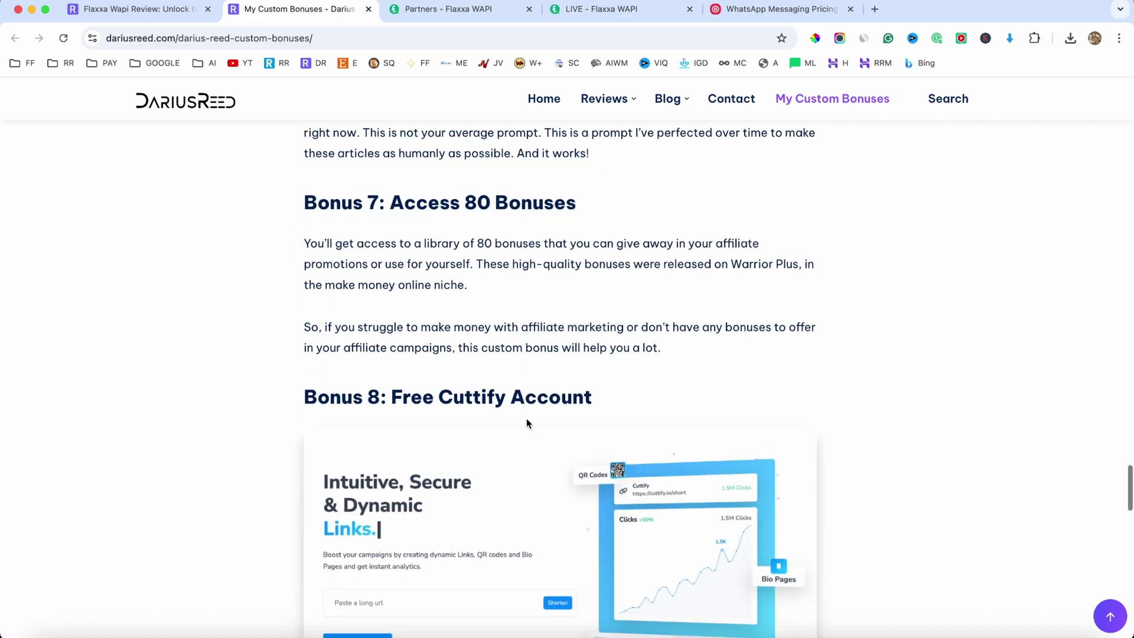
scroll(526, 423, down, 15)
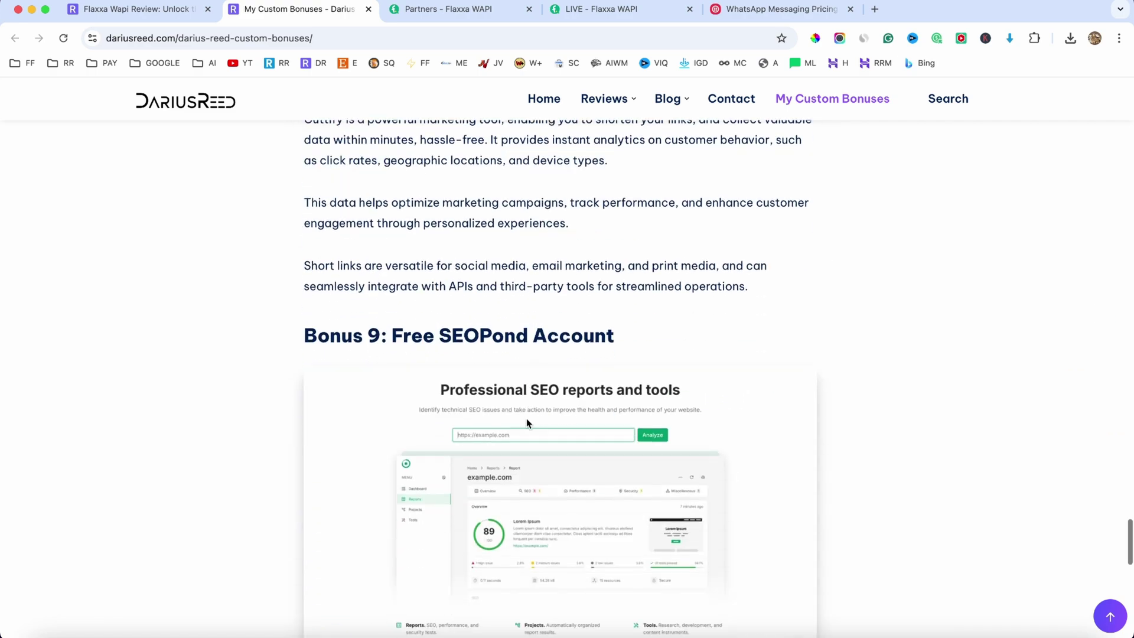
scroll(526, 423, down, 5)
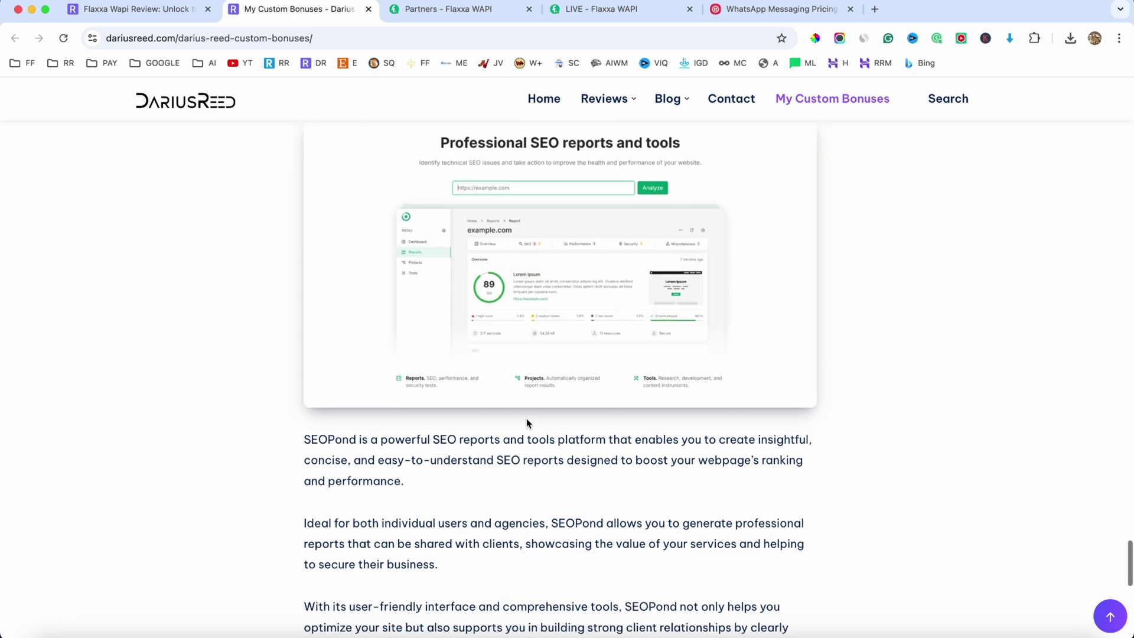
scroll(526, 423, down, 3)
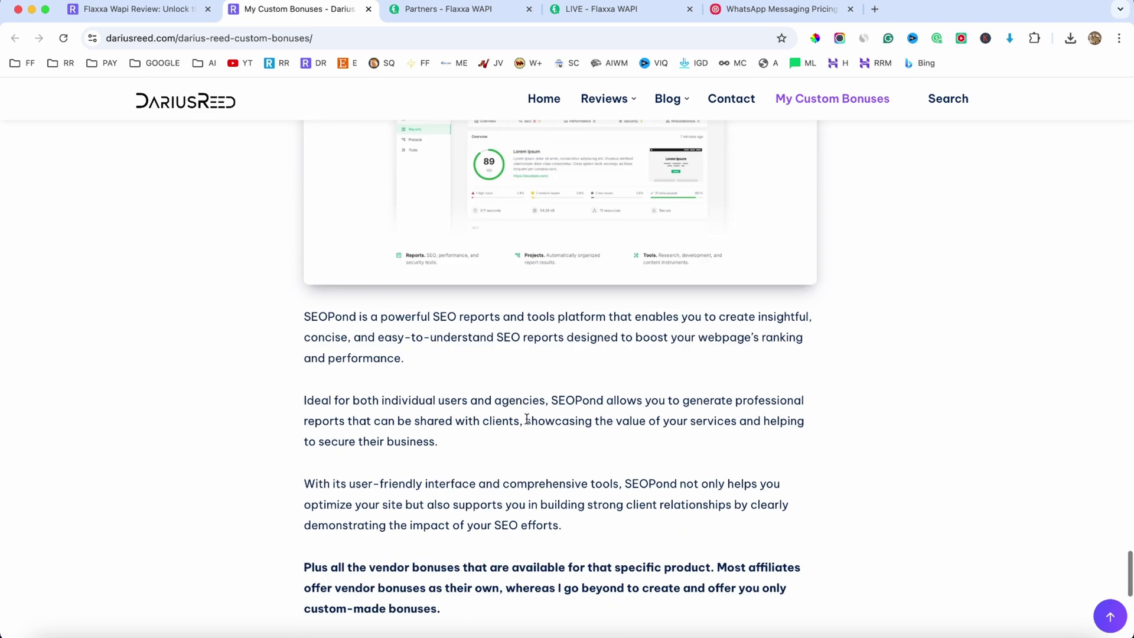
scroll(526, 423, up, 4)
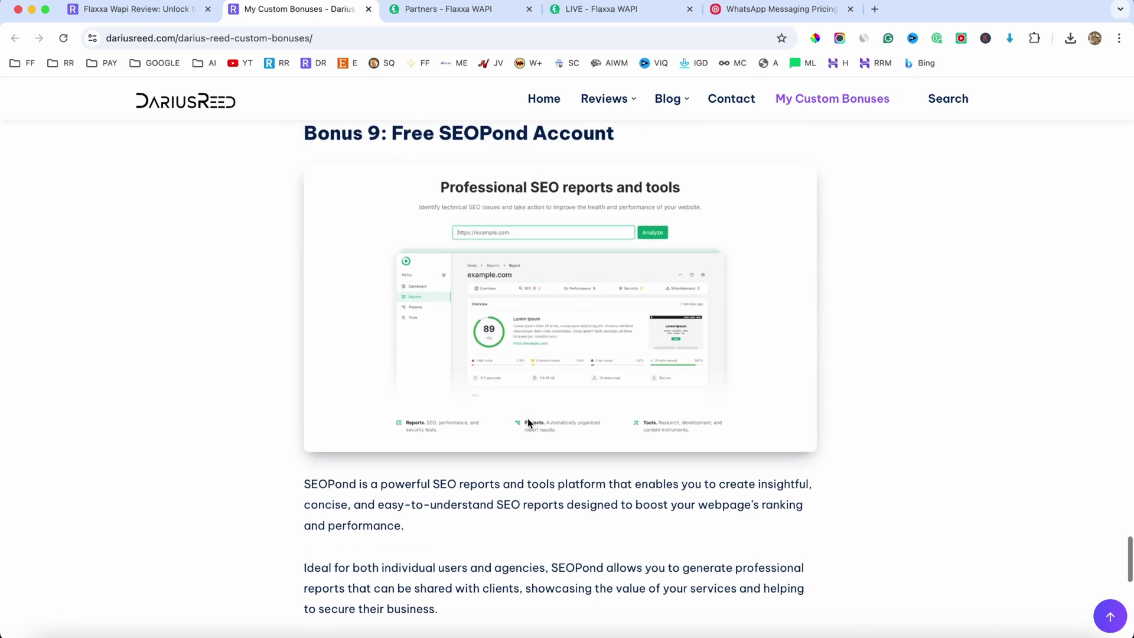
click(368, 9)
scroll(537, 330, down, 1)
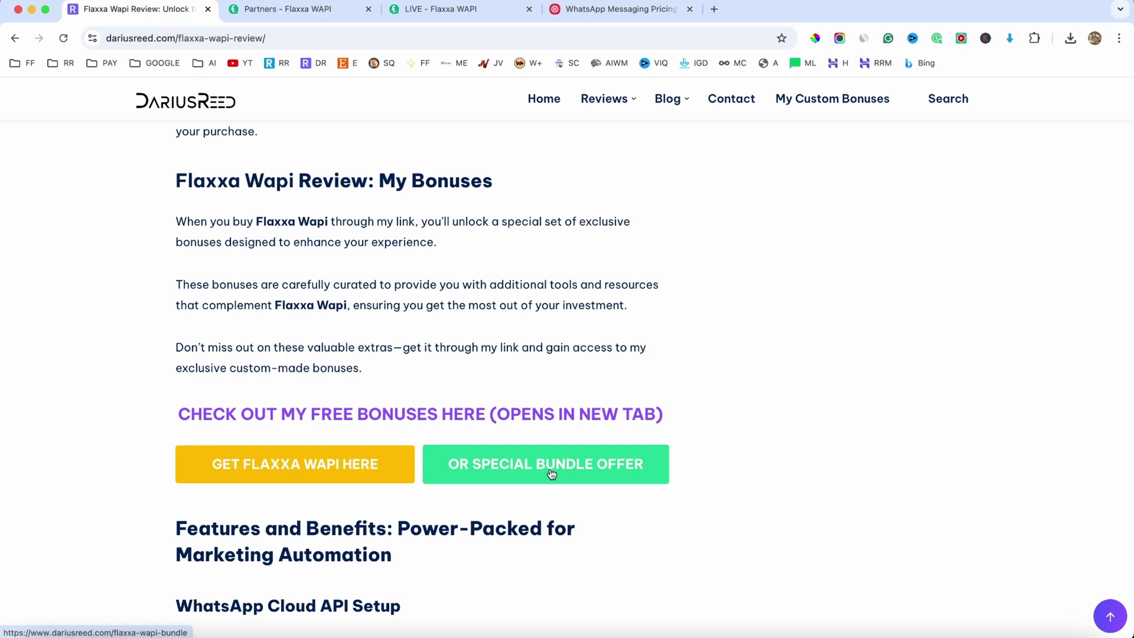
scroll(551, 470, up, 7)
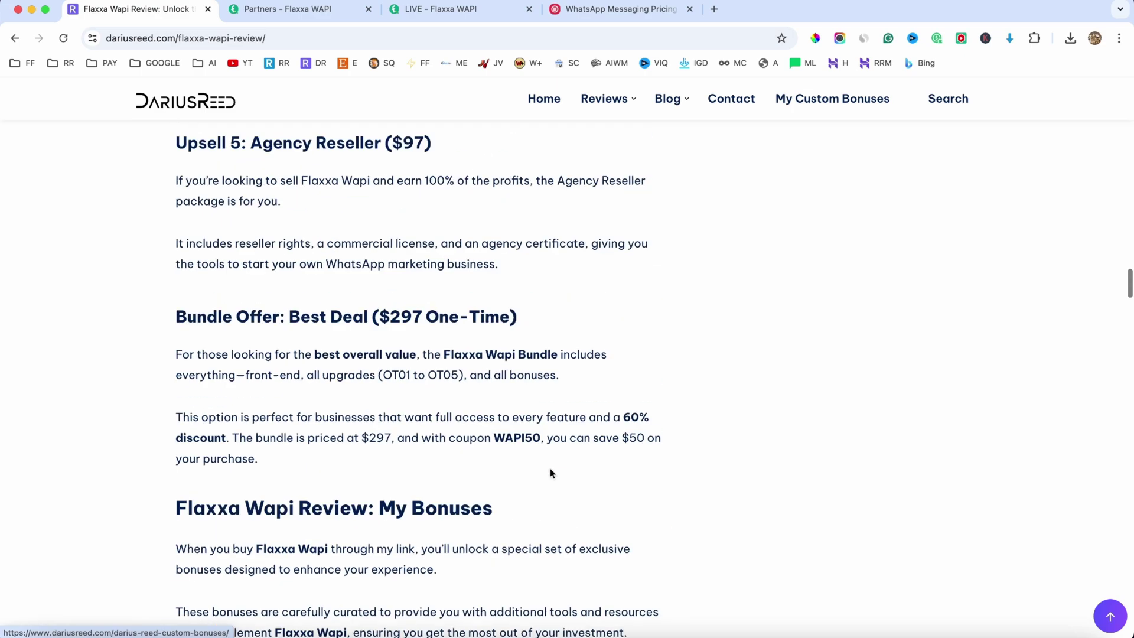
scroll(553, 461, up, 12)
scroll(554, 460, up, 3)
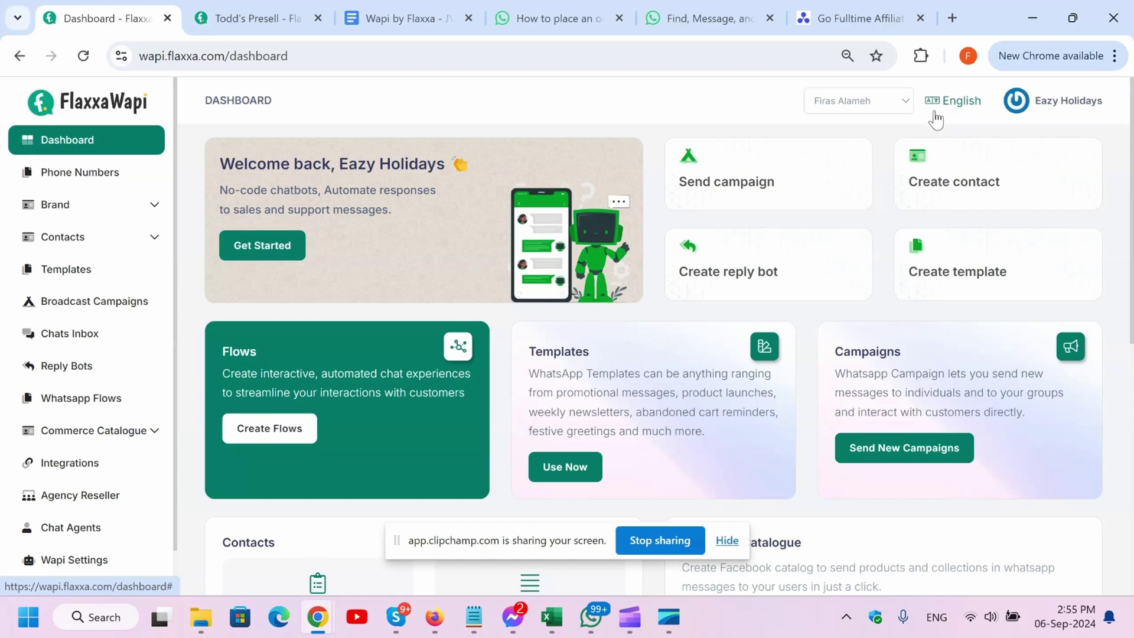
Check the brand selector without switching brands, scroll to the Knowledgebase, then return to the top.
click(887, 106)
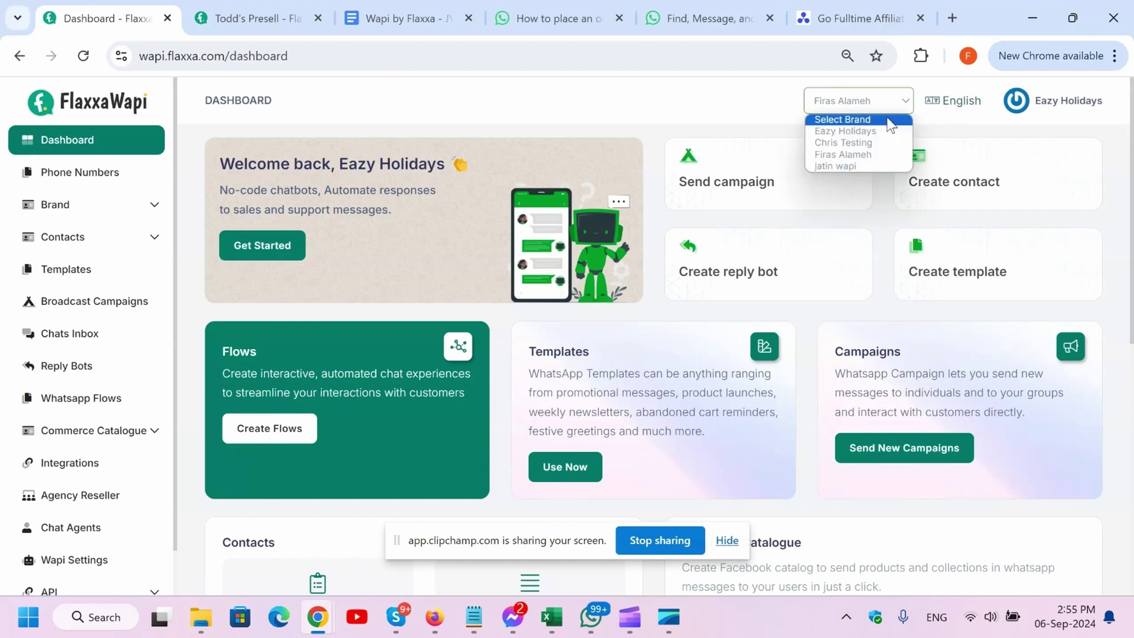
click(856, 105)
scroll(701, 206, down, 3)
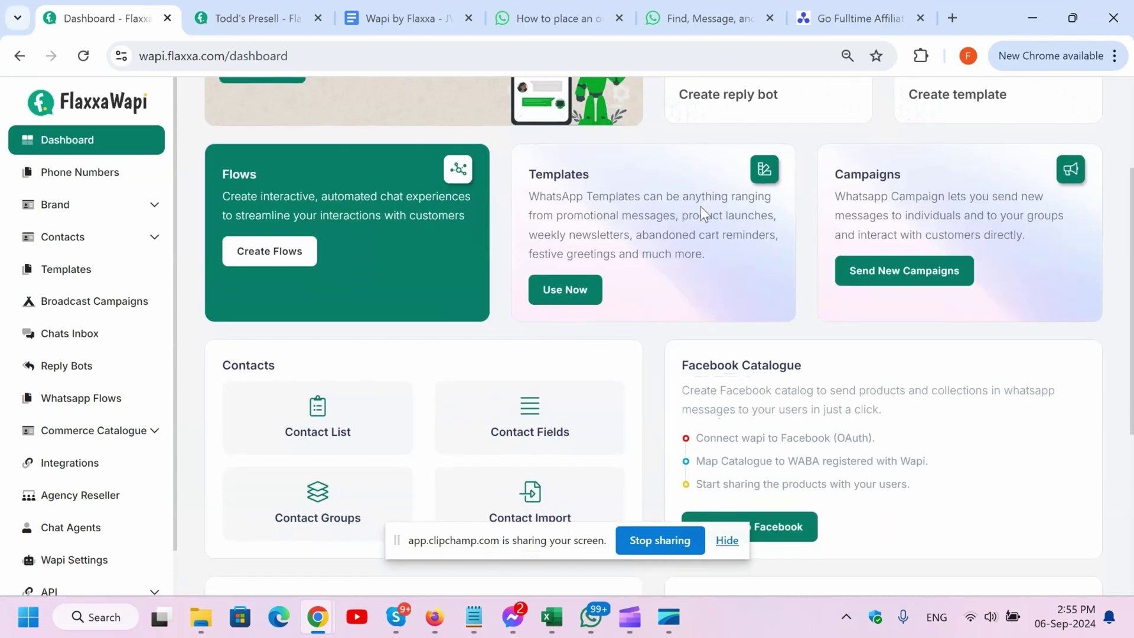
scroll(701, 206, down, 2)
scroll(693, 219, down, 1)
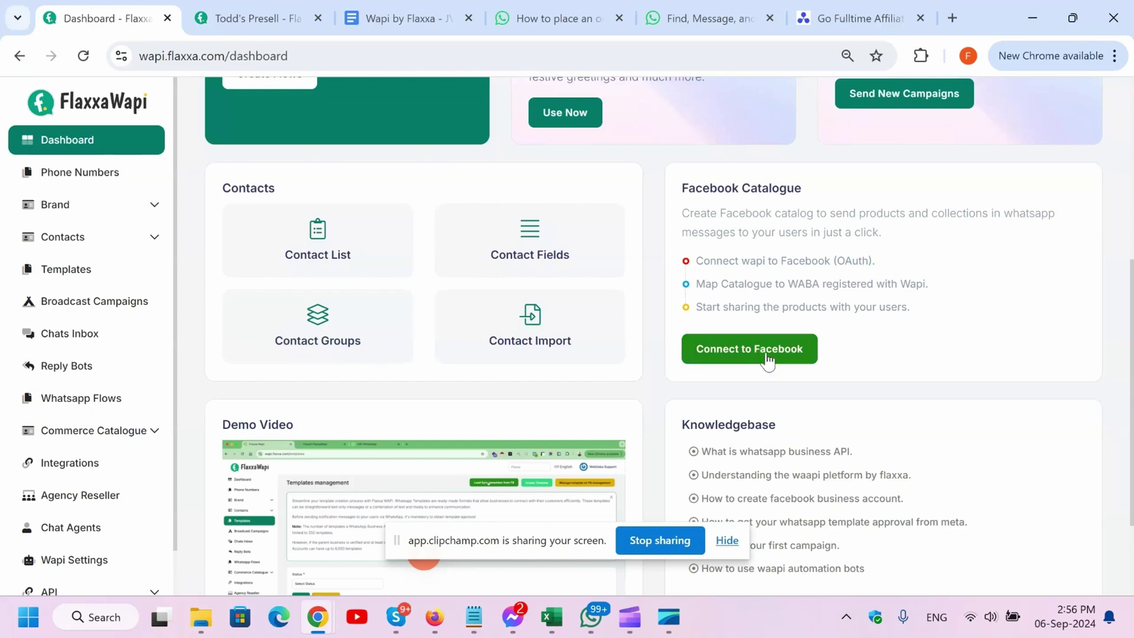
scroll(768, 361, down, 2)
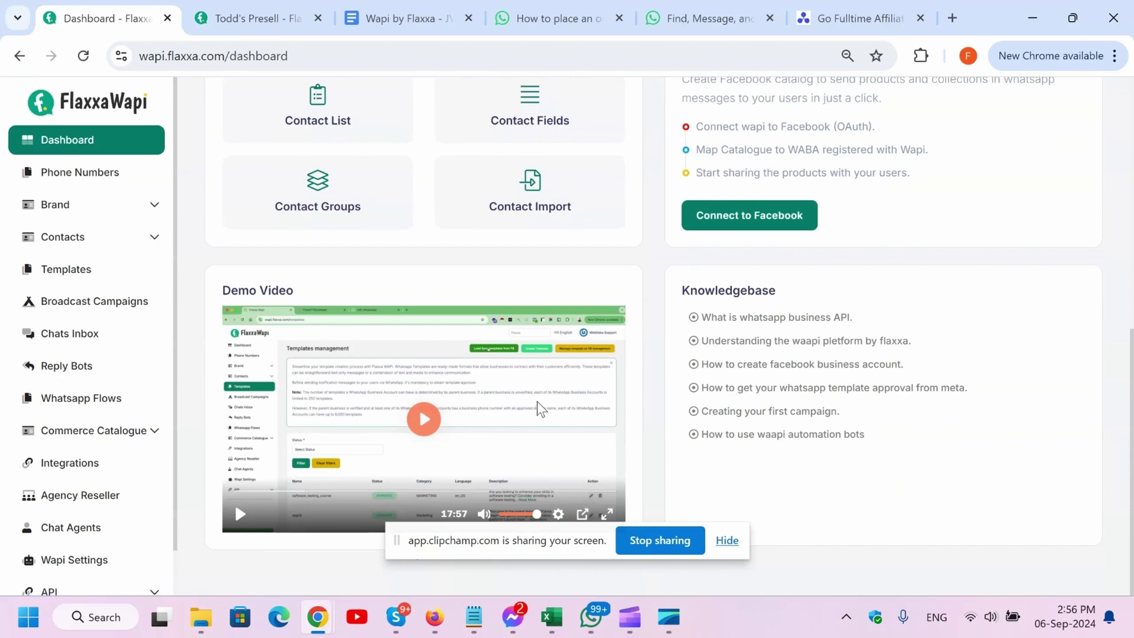
scroll(537, 401, up, 5)
scroll(537, 396, up, 2)
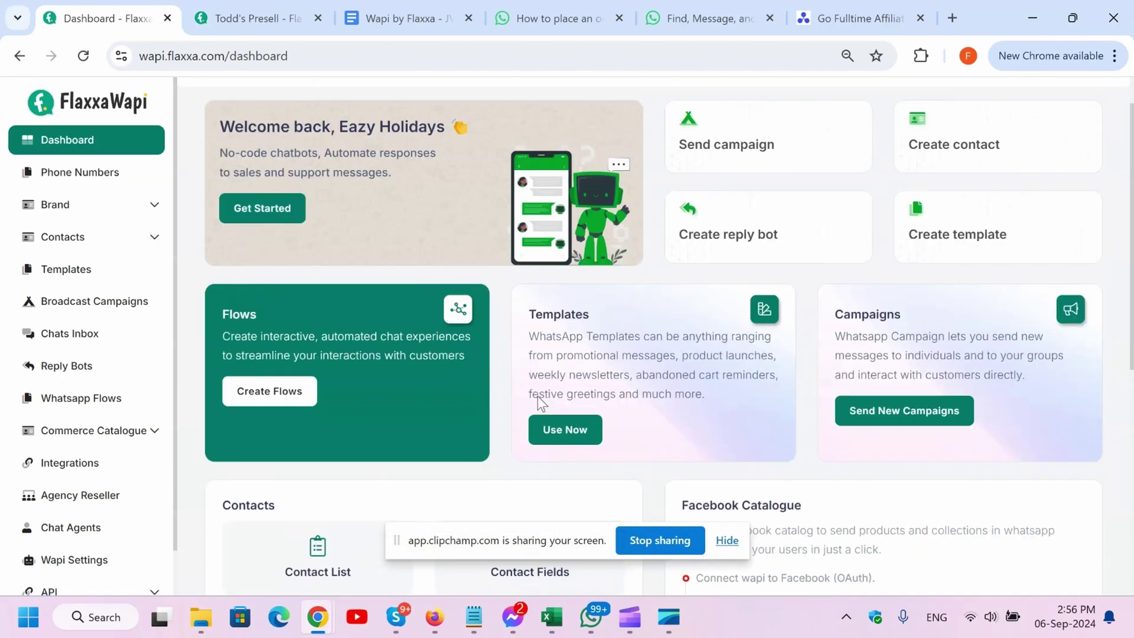
scroll(537, 396, up, 1)
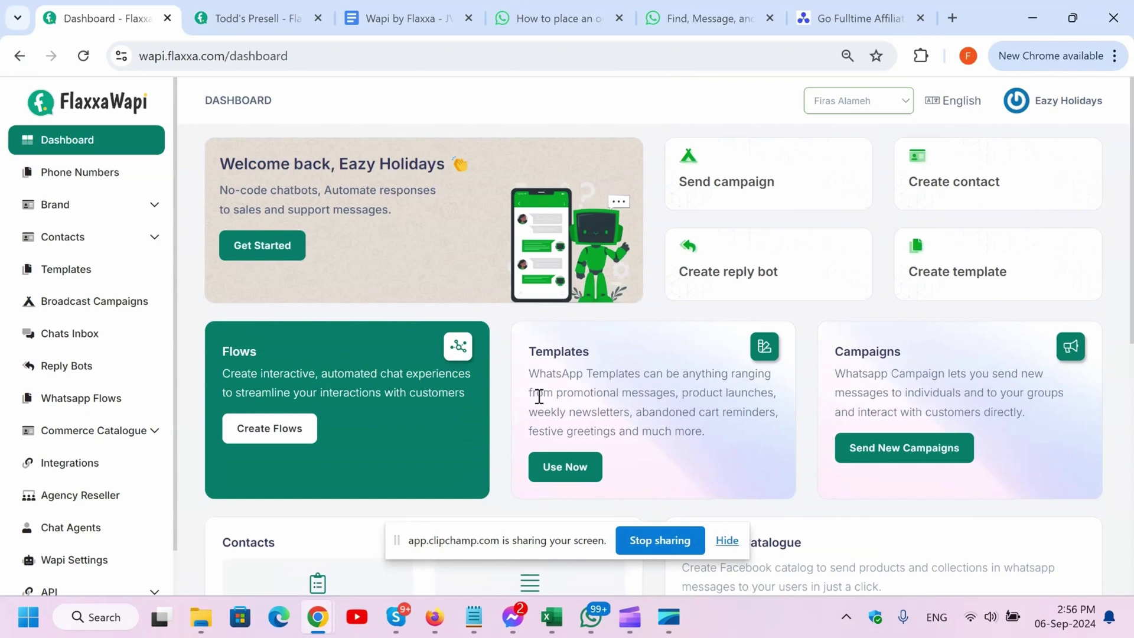
Go to Phone Numbers, log back in, and review providers down to Telnyx's $1 price.
click(119, 173)
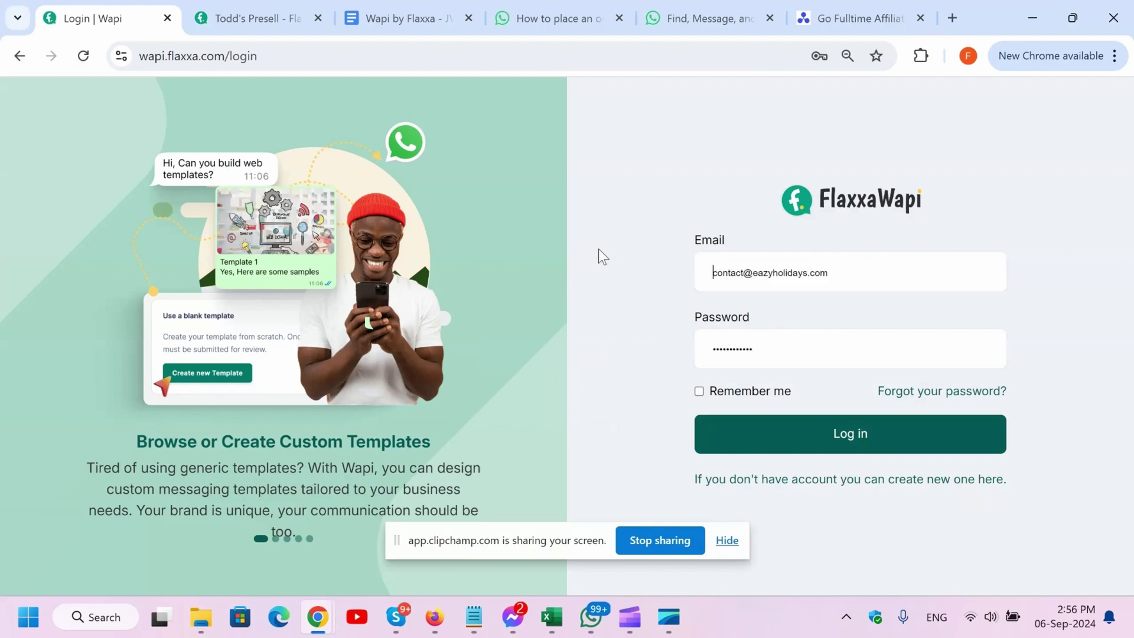
click(822, 443)
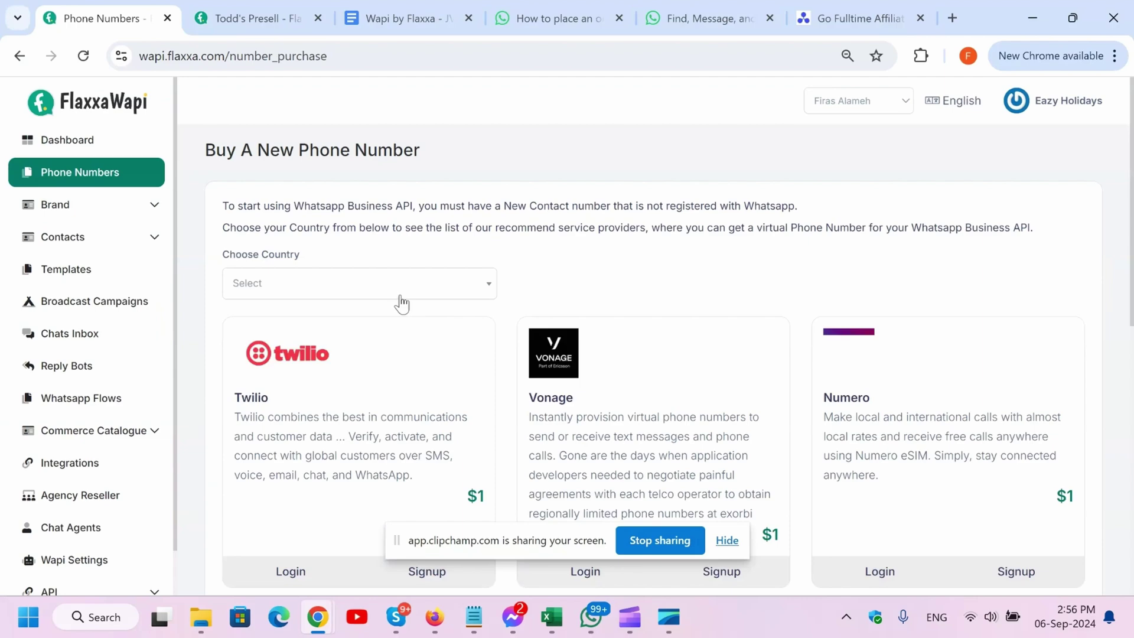
scroll(620, 260, down, 3)
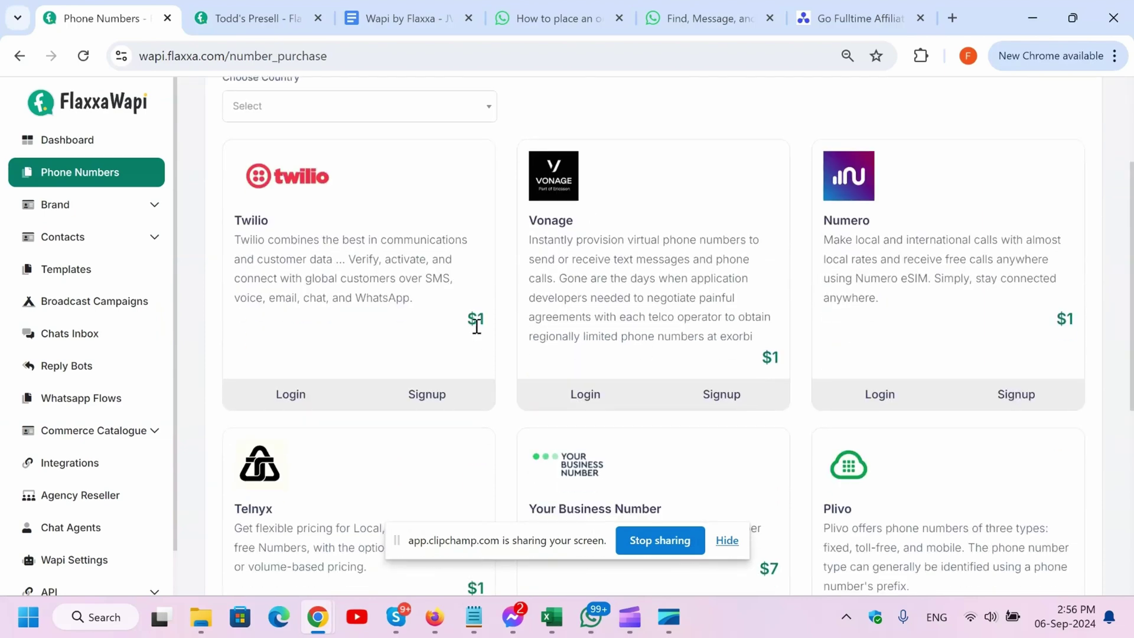
scroll(901, 336, down, 3)
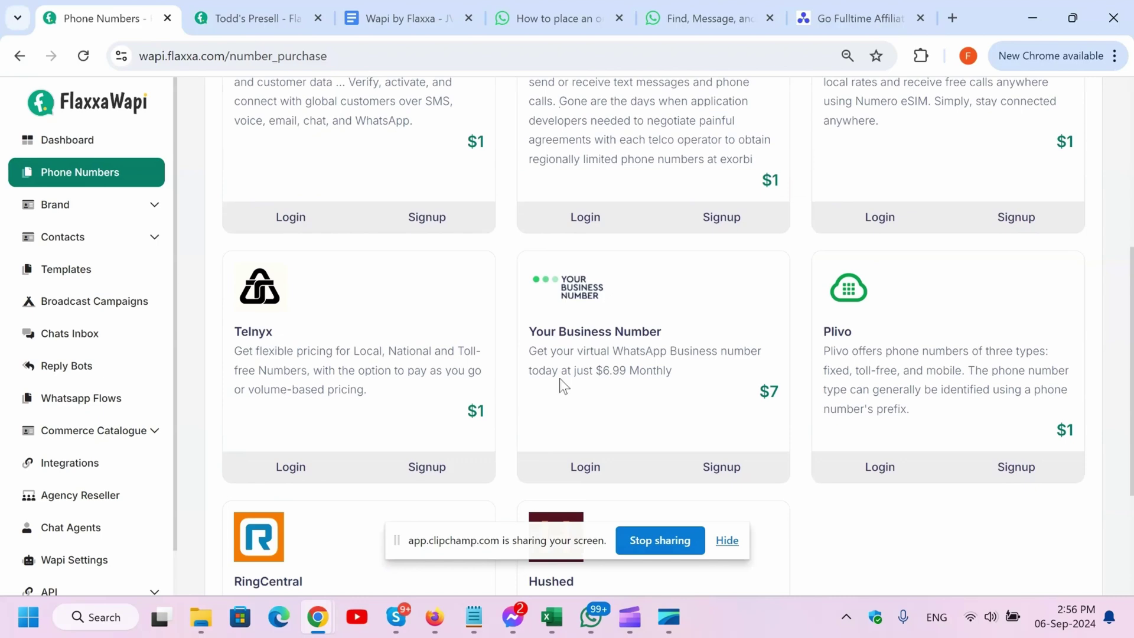
scroll(473, 390, down, 2)
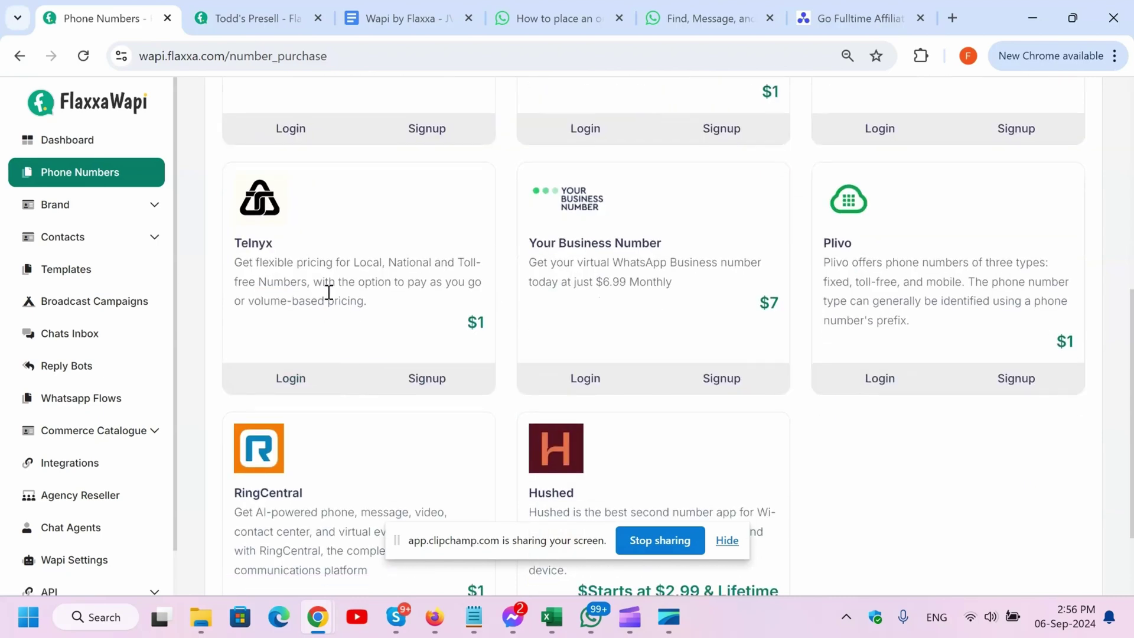
drag(502, 337, 428, 327)
Dismiss the WhatsApp toast, review Hushed's description and pricing, then scroll back up.
scroll(425, 325, down, 2)
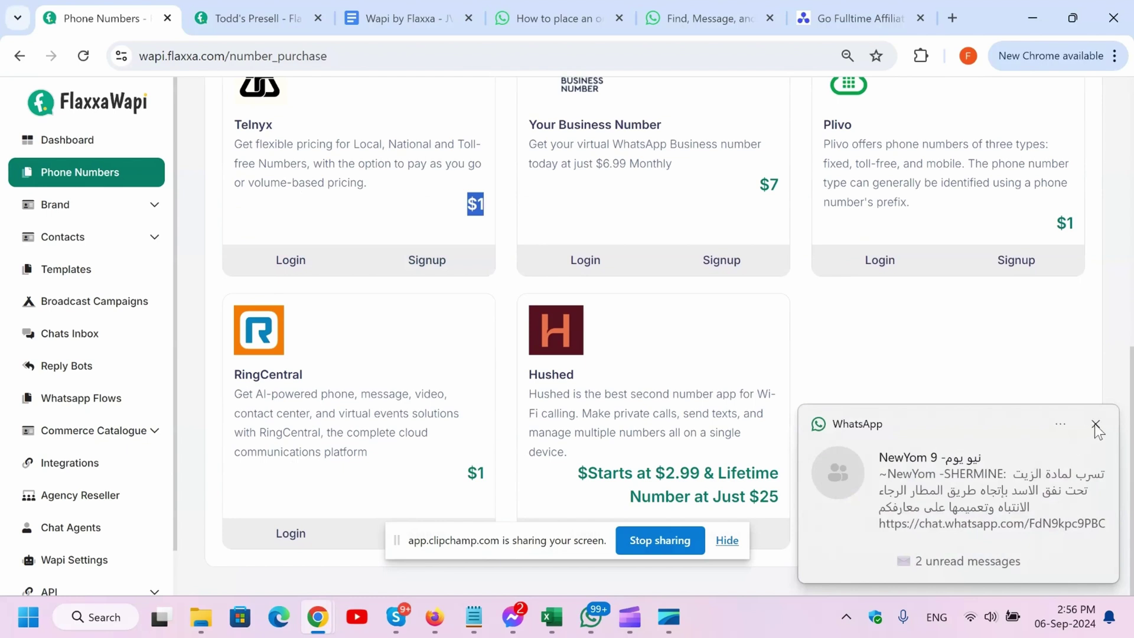
click(1097, 425)
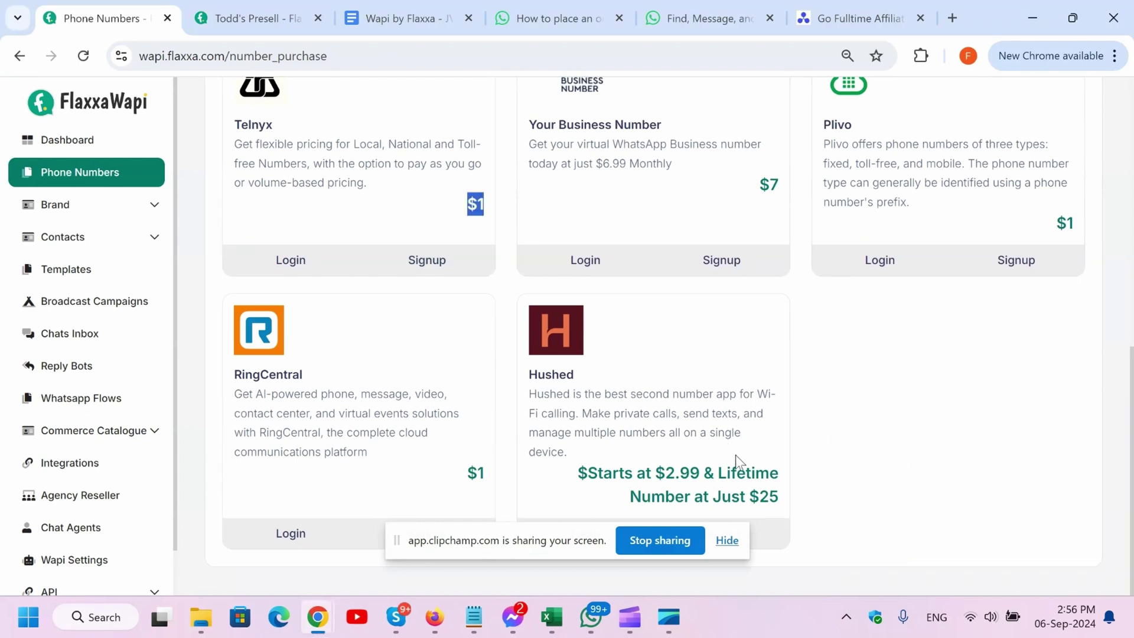
drag(781, 497, 527, 390)
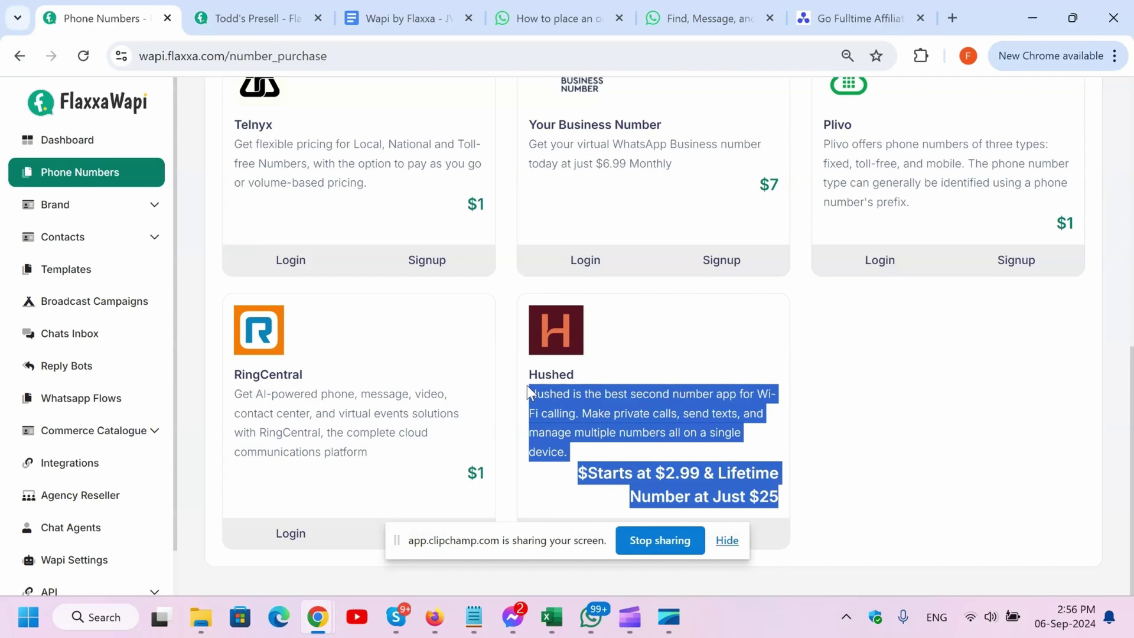
click(516, 352)
scroll(516, 352, up, 7)
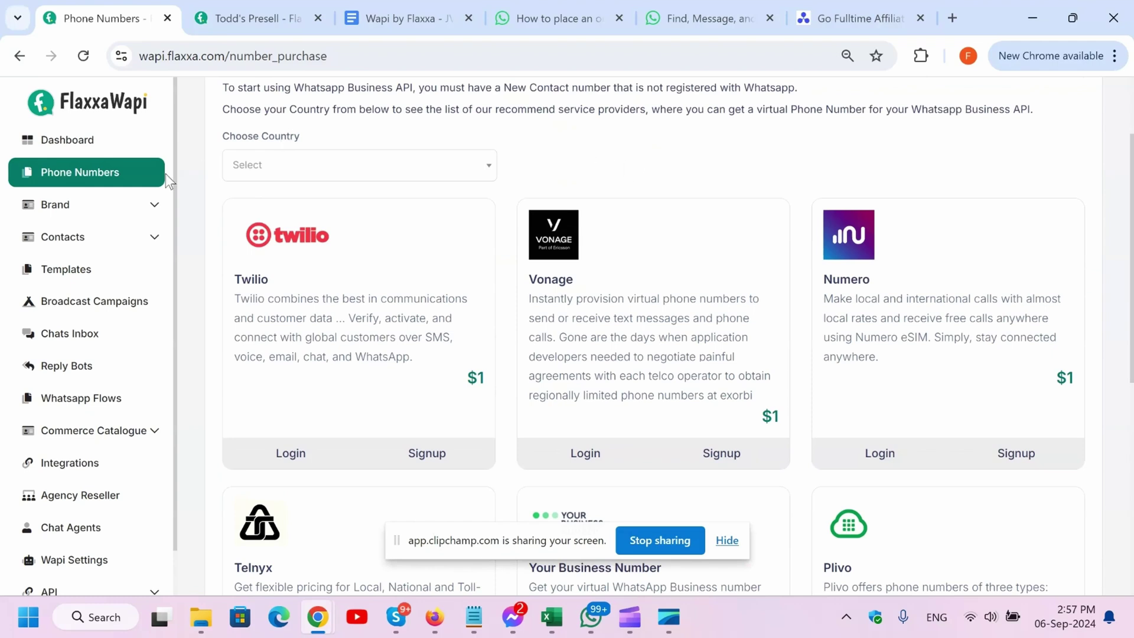
View the five brands under Manage Brand, then go to the Add Brand form.
click(151, 206)
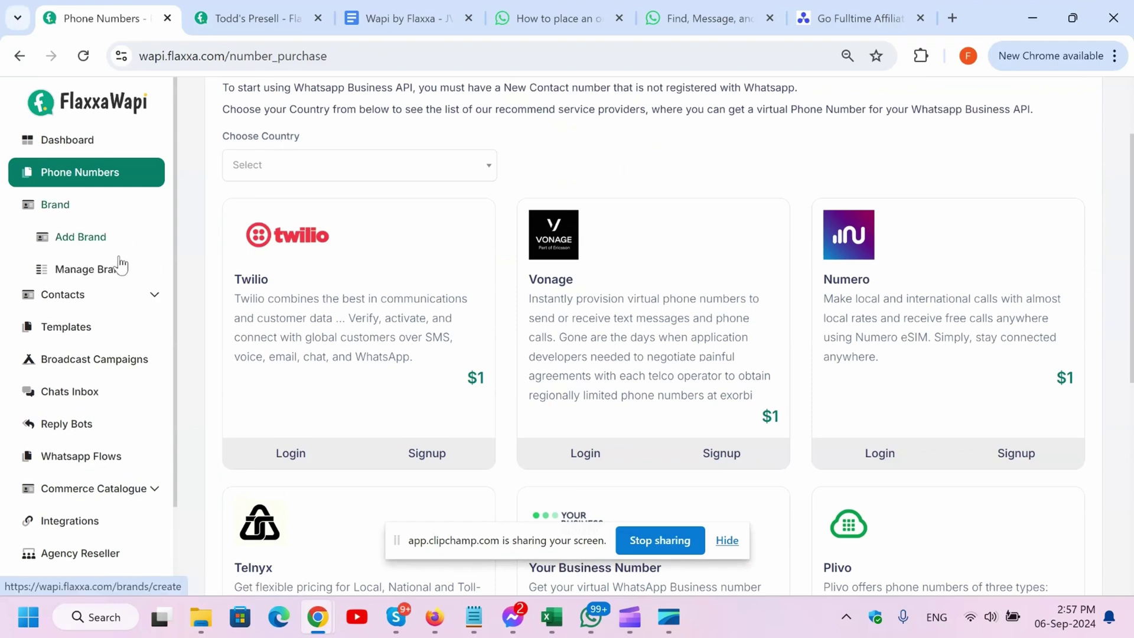
click(90, 271)
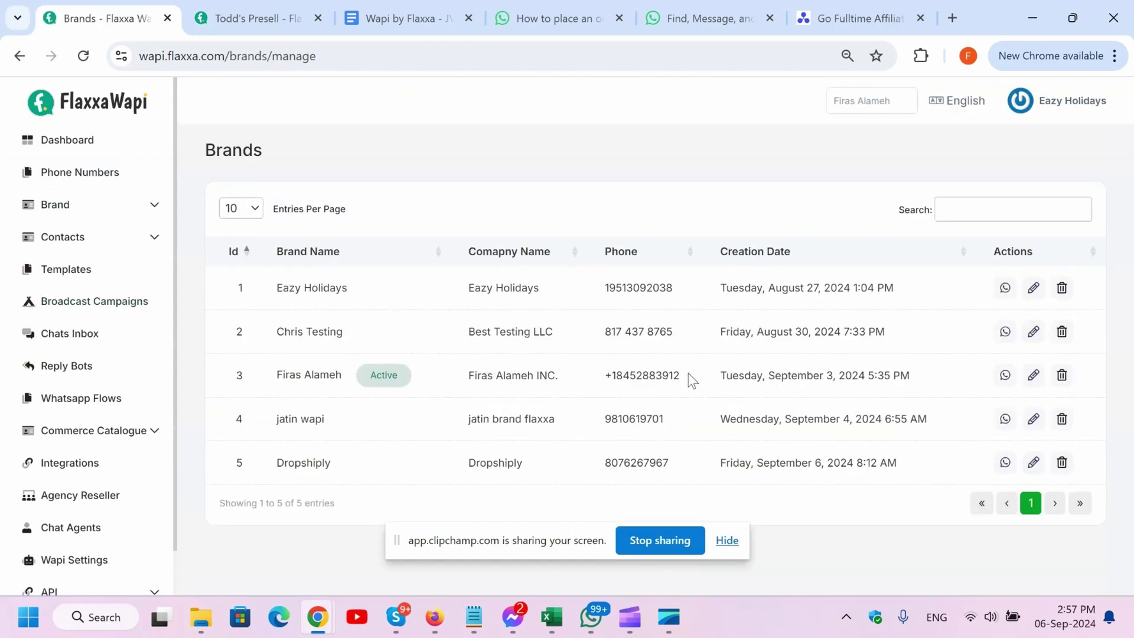
drag(687, 381, 607, 383)
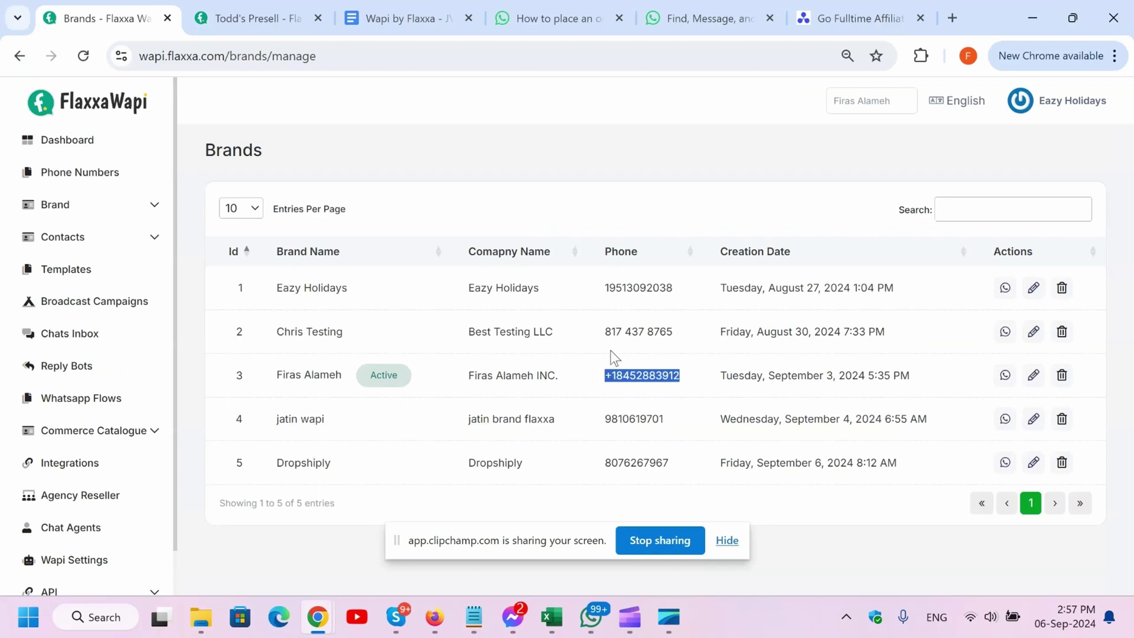
click(80, 208)
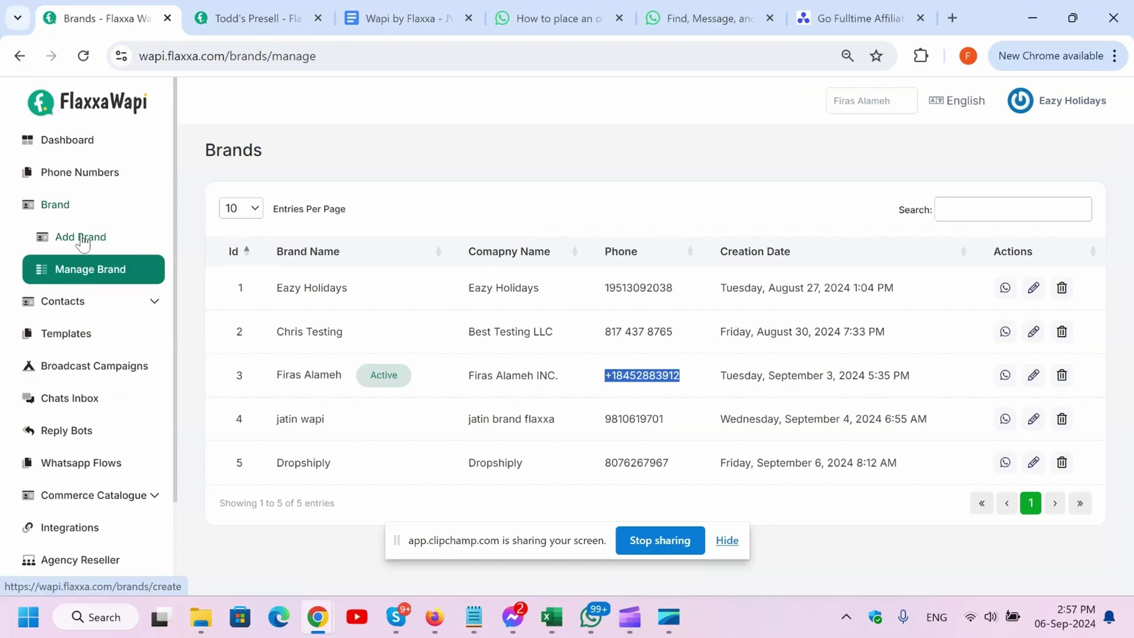
click(95, 268)
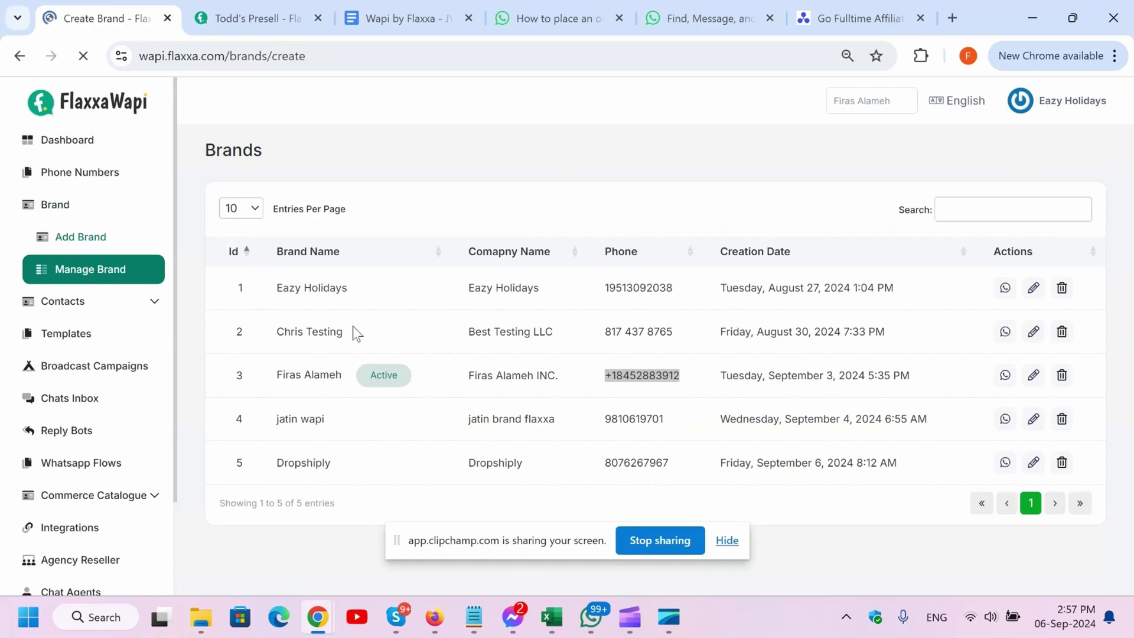
Enter a brand name, fixing its typo, and the description 'jsadhsadsa'.
click(325, 235)
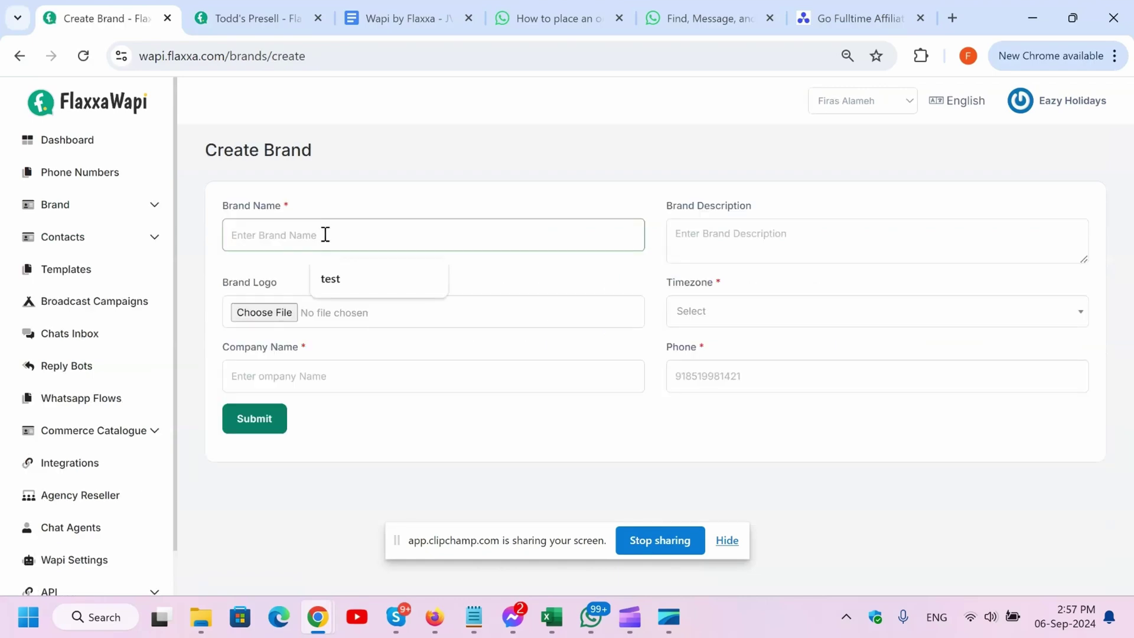
text(Fira)
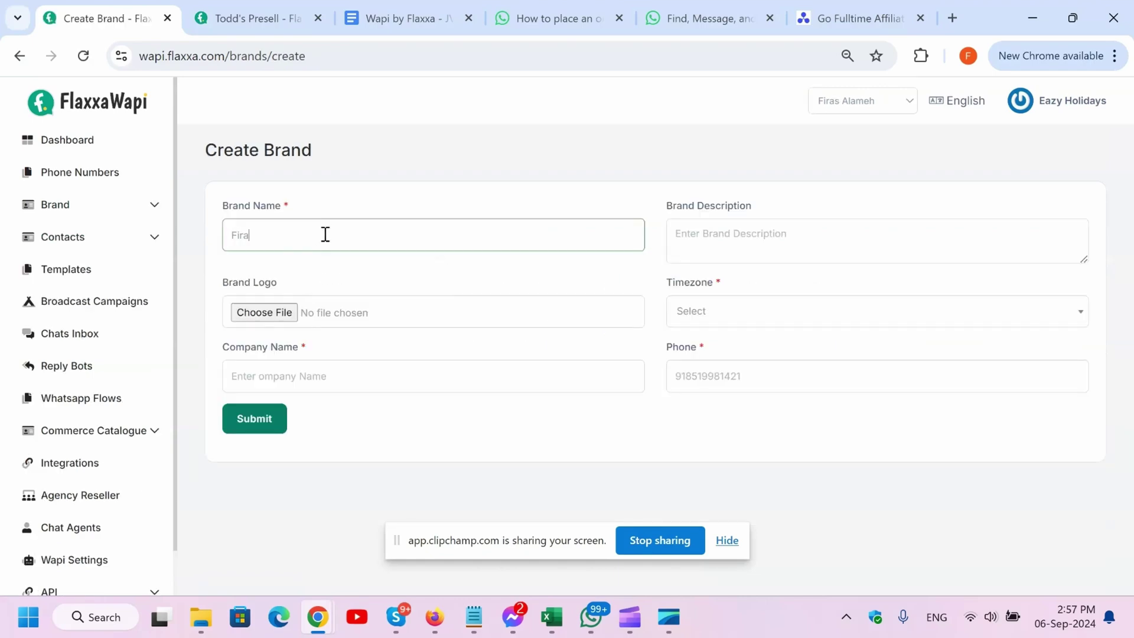
text(s ne Brand)
click(269, 234)
text(w)
click(709, 245)
text(jsadhsadsa)
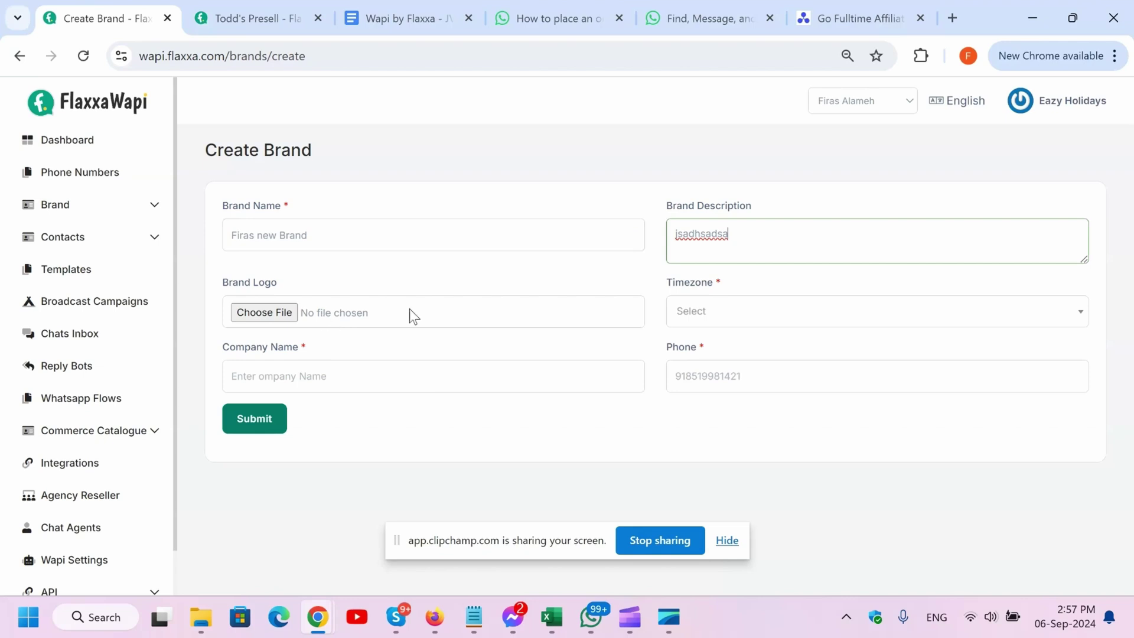
Search the timezones for 'edt' and pick UTC -05:00 EST5EDT.
click(713, 312)
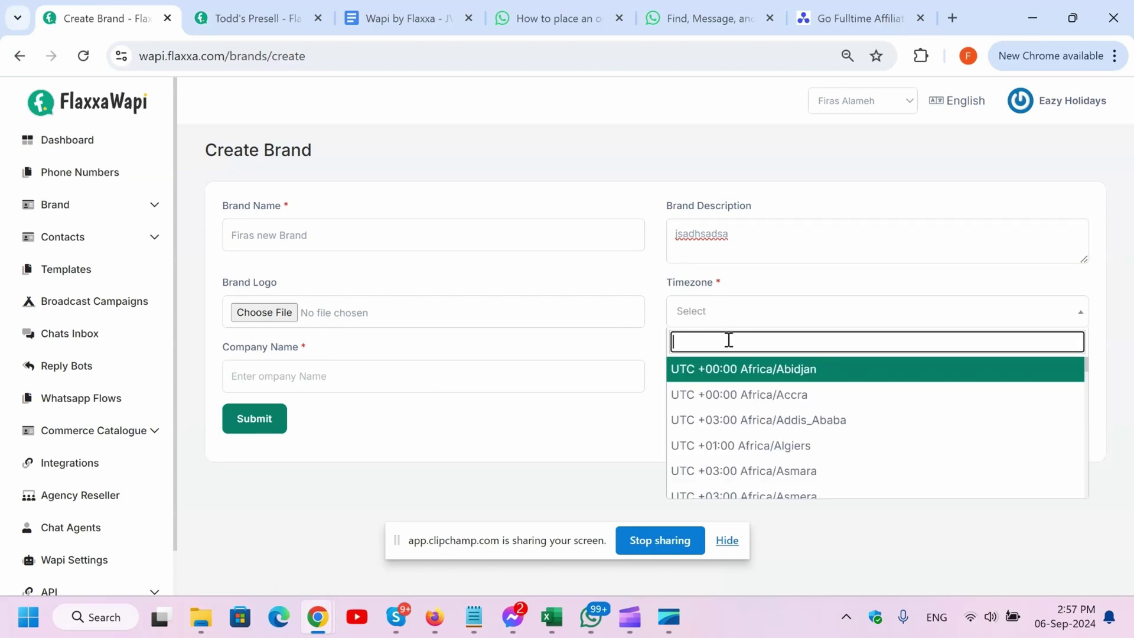
text(es)
key(BackSpace)
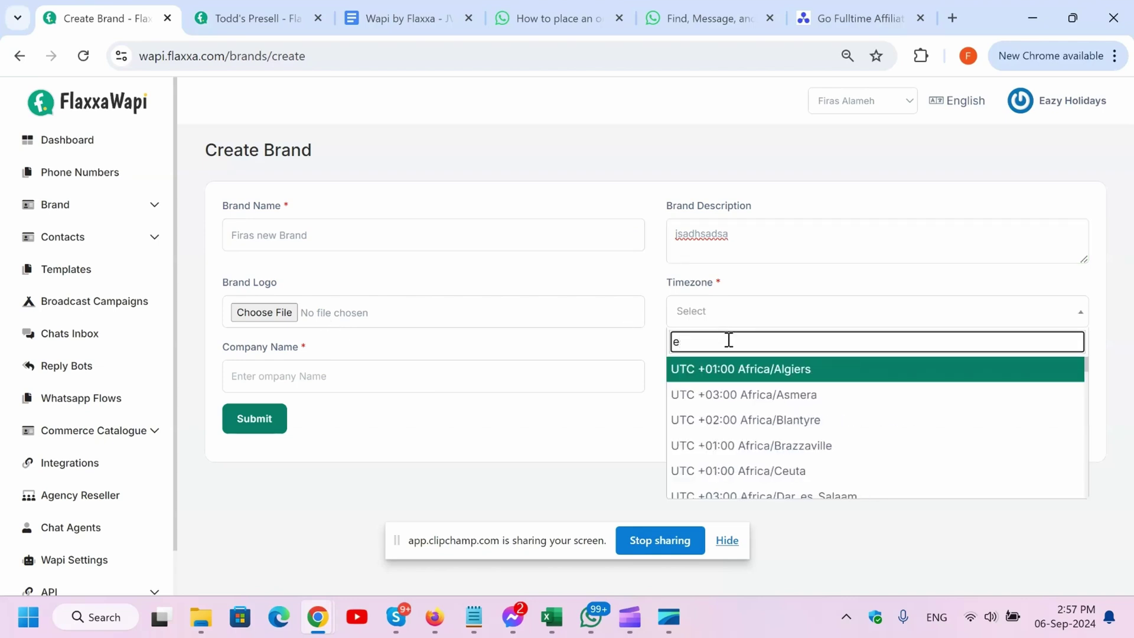
text(dt)
click(731, 377)
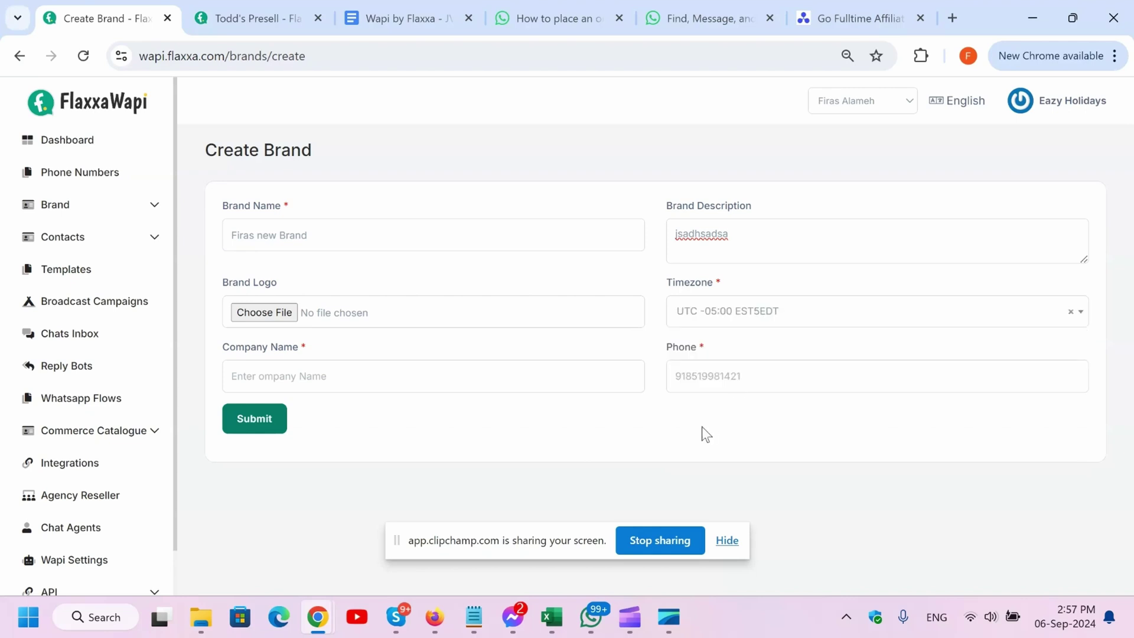
Enter the company name and fill the phone field with a saved number.
click(435, 383)
text(Fir)
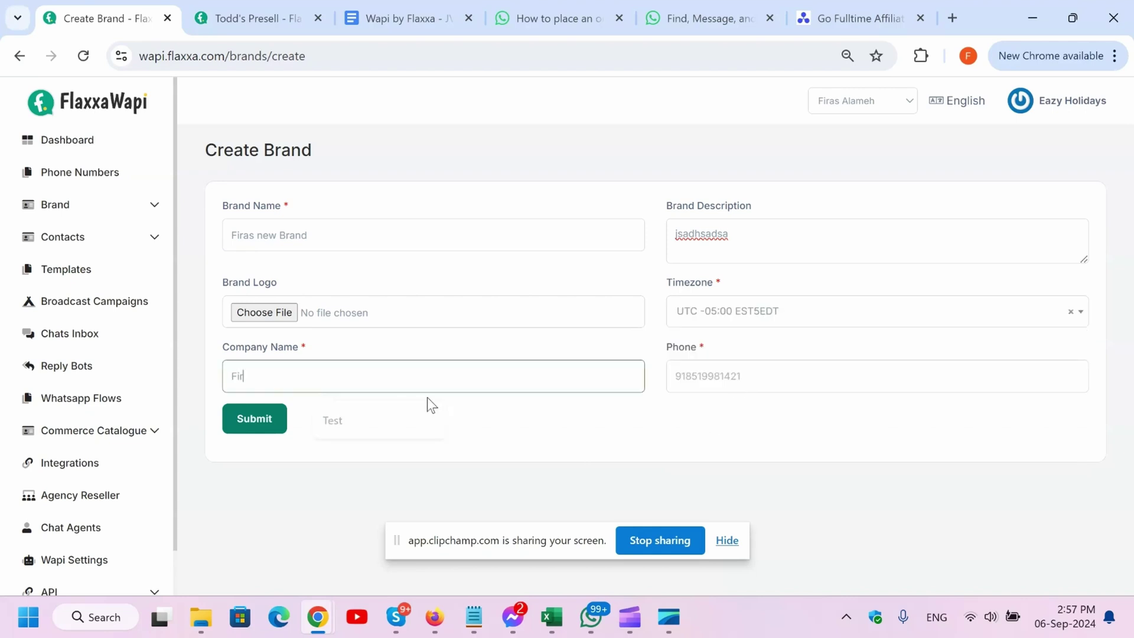
text(as's company)
click(696, 372)
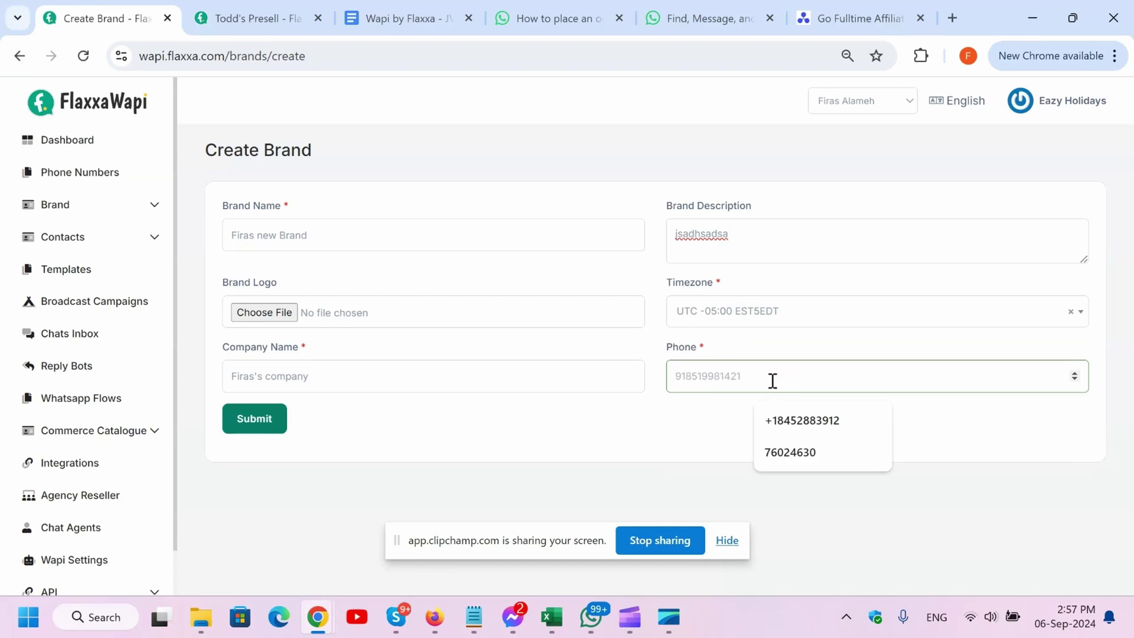
click(802, 421)
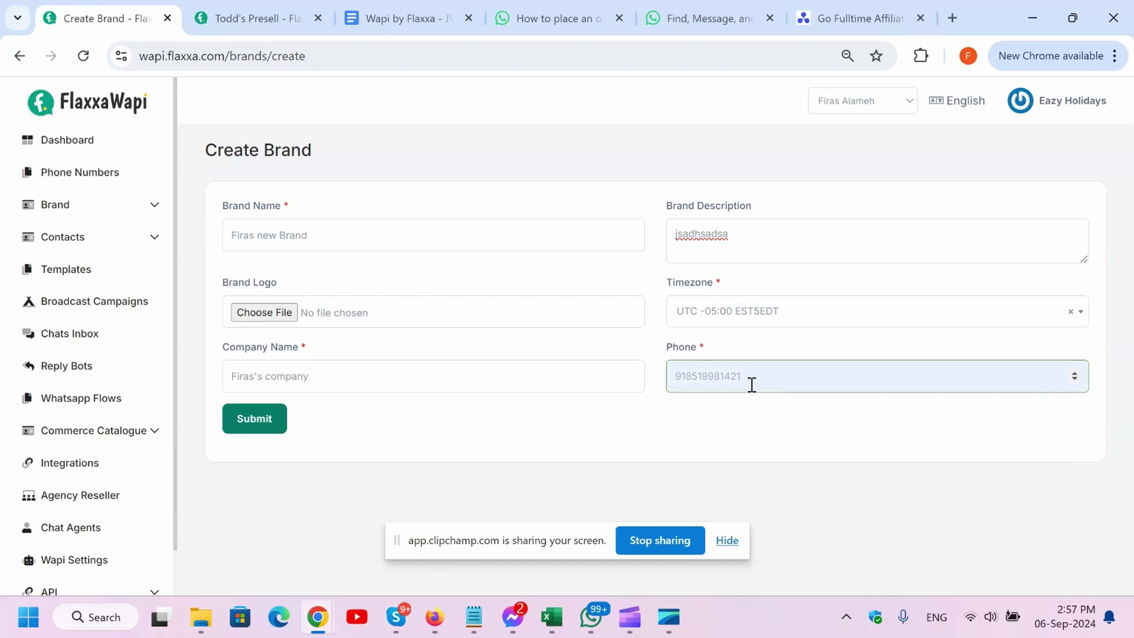
click(750, 385)
click(780, 419)
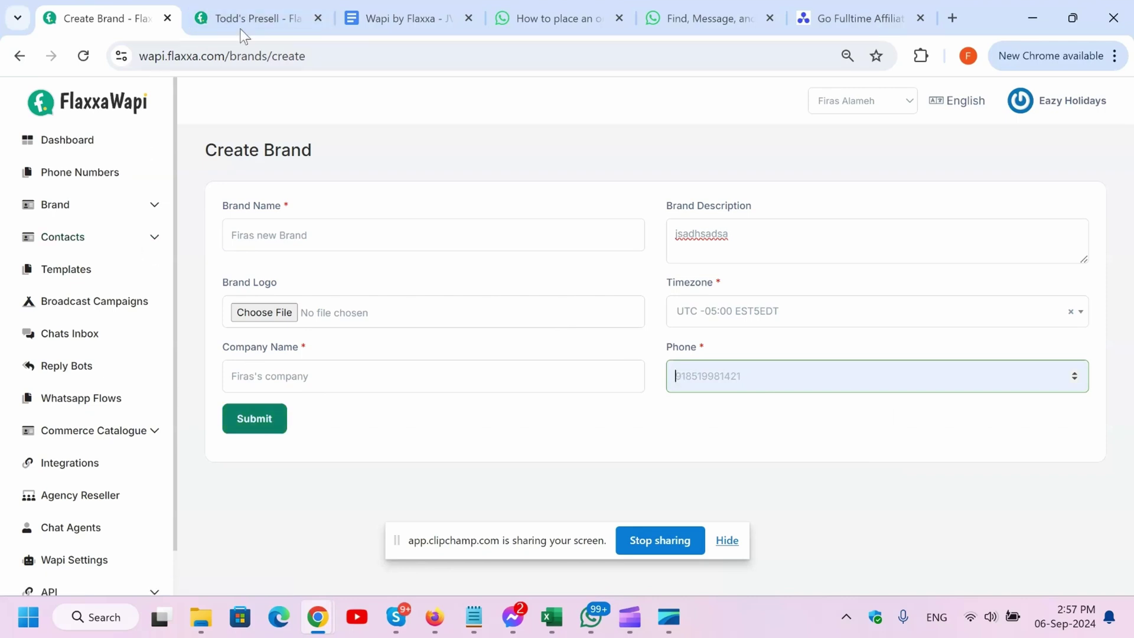
mouse_move(260, 30)
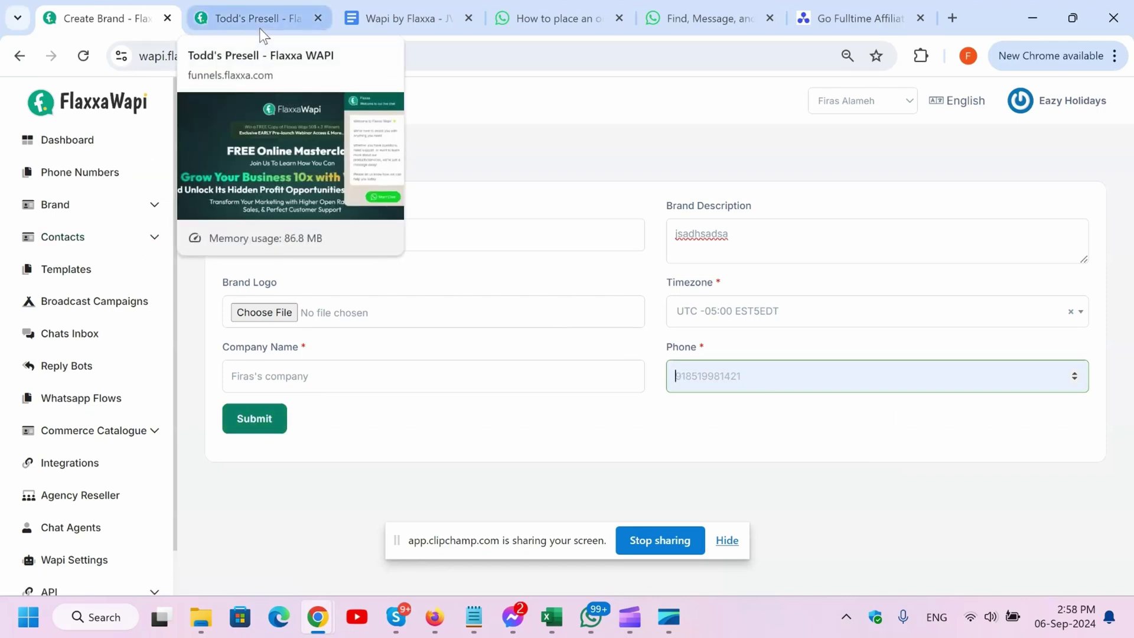
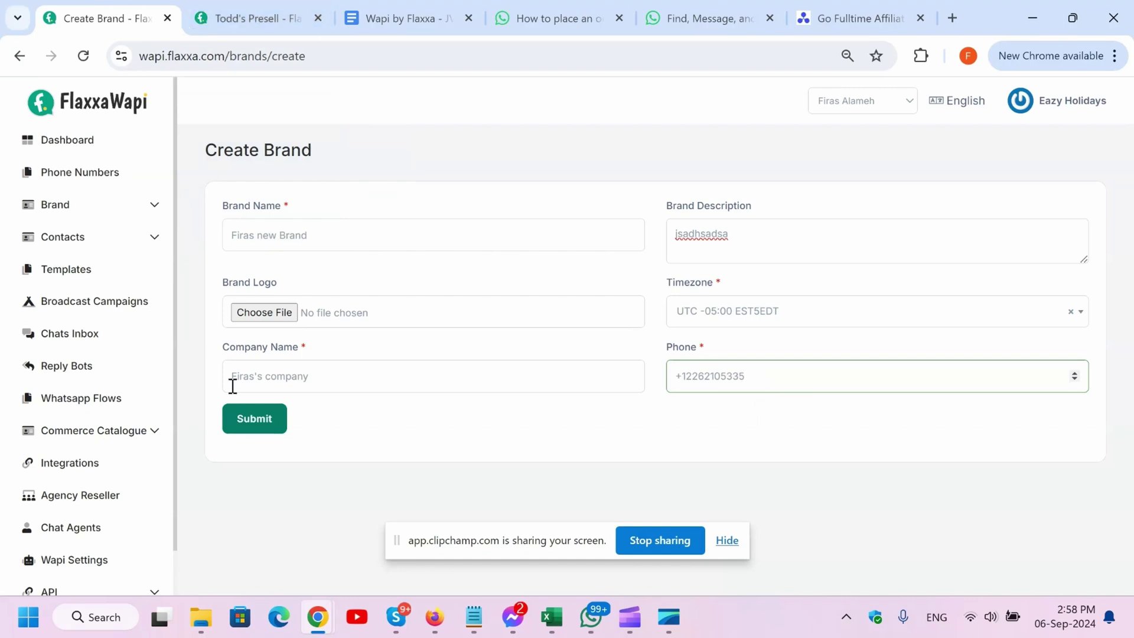
Submit the new brand and launch WhatsApp Setup's Facebook login popup.
click(251, 422)
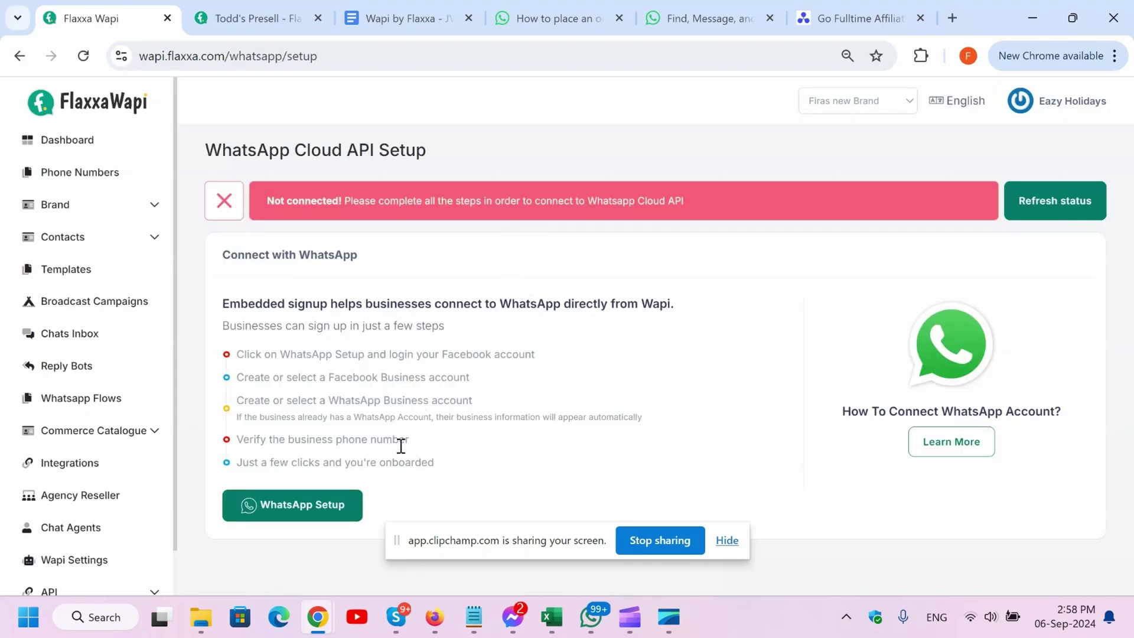
click(315, 519)
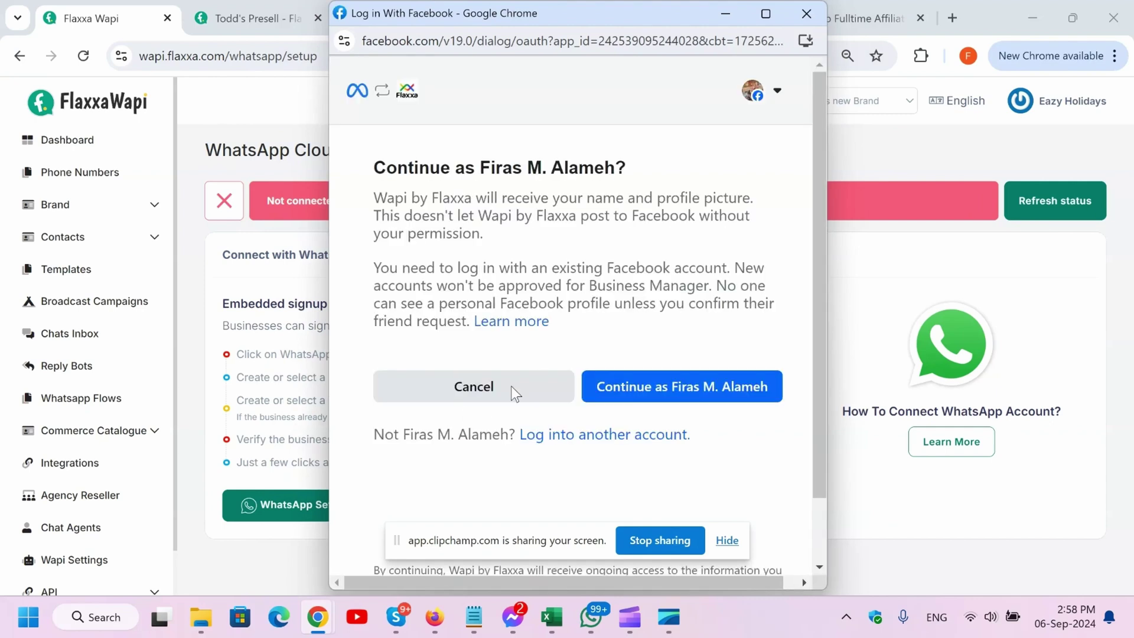
Continue as the logged-in Facebook account and begin the WhatsApp Business signup.
click(645, 390)
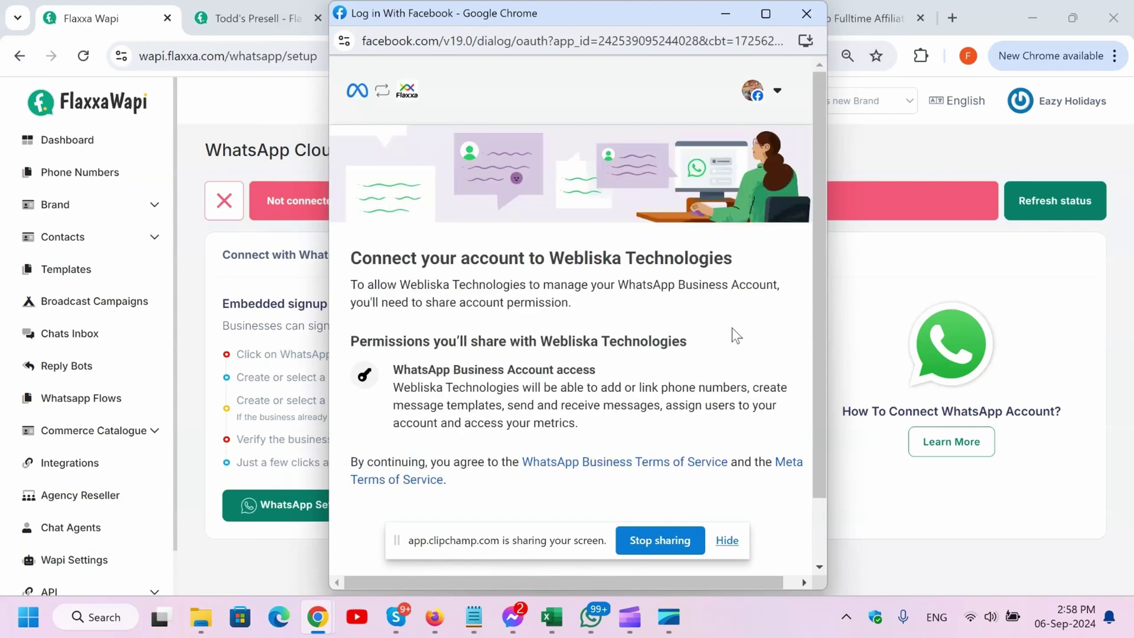
scroll(735, 335, down, 2)
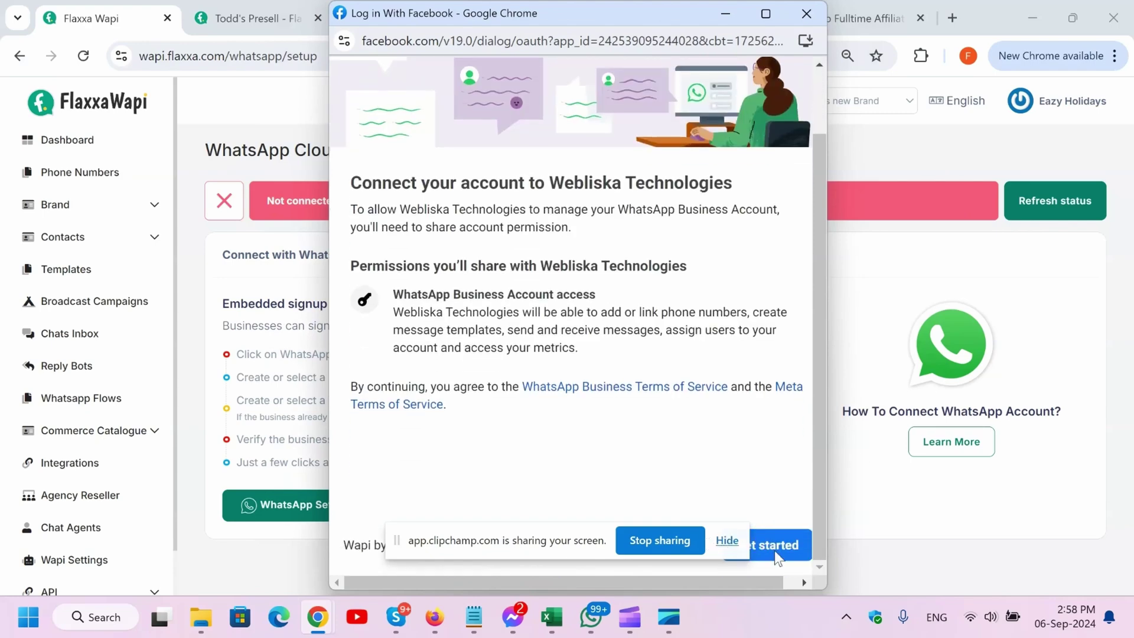
click(774, 549)
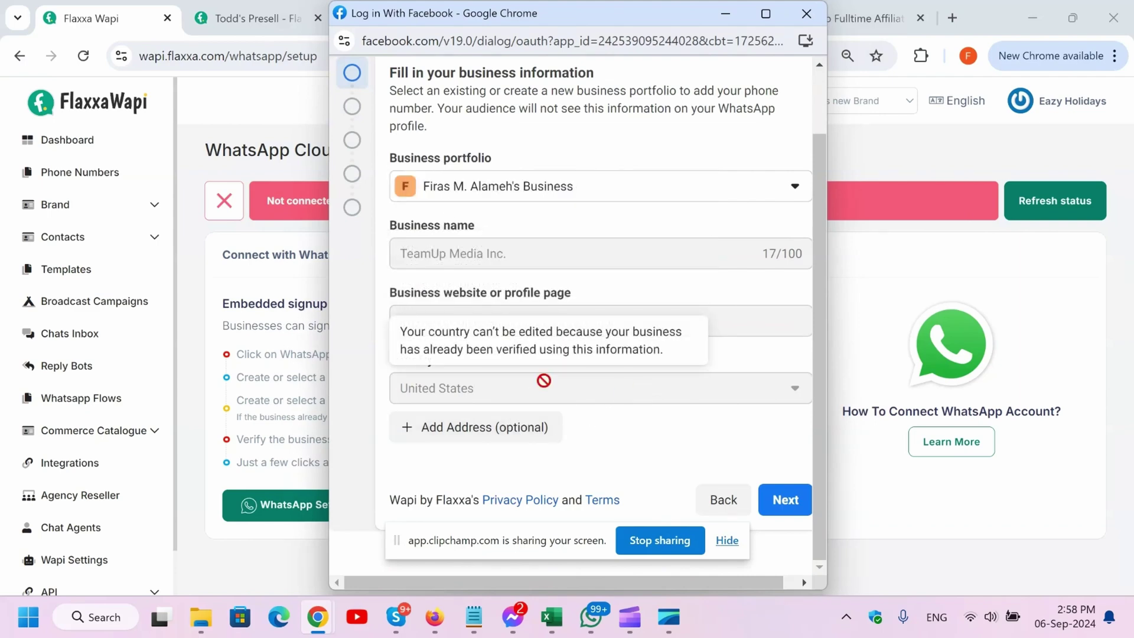
click(785, 500)
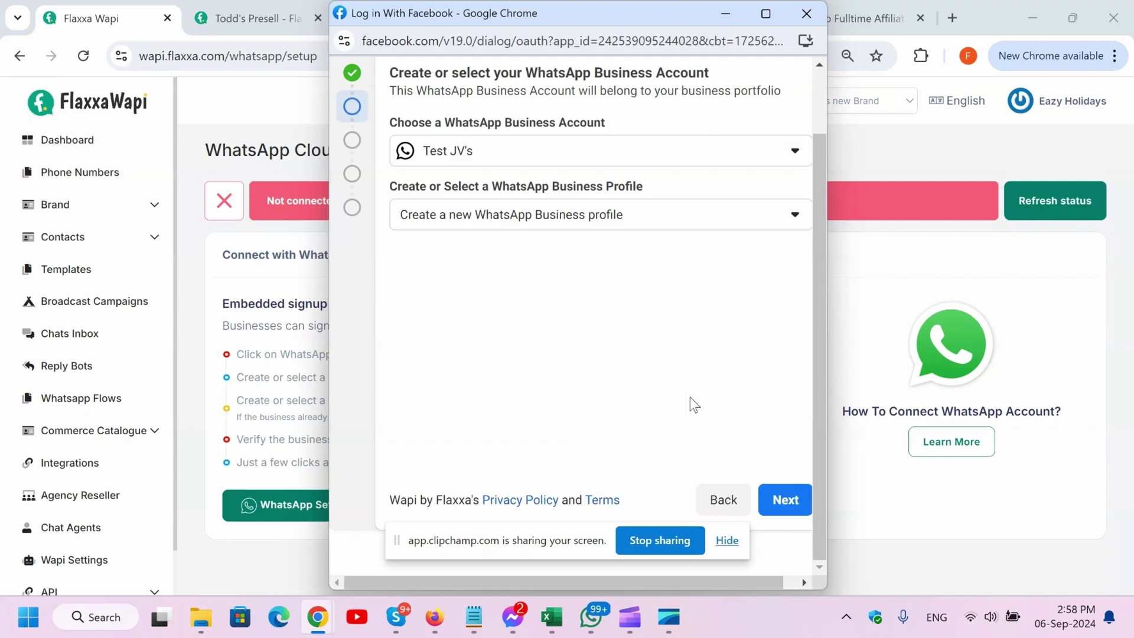
Choose Test JV's as the business account and keep 'Create a new WhatsApp Business profile'.
click(489, 156)
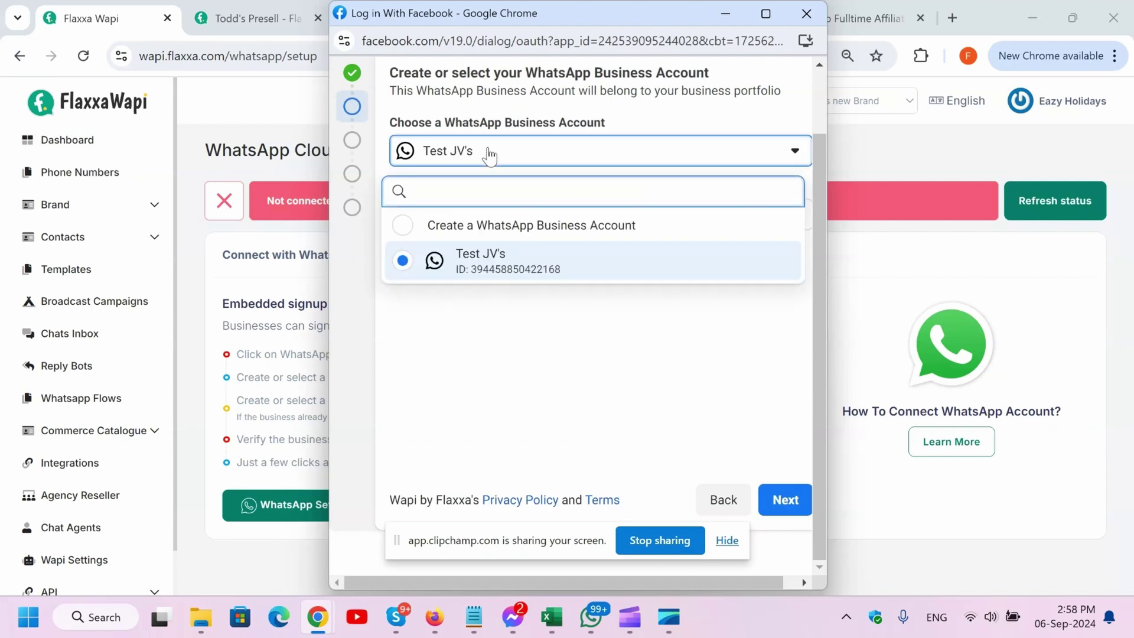
click(488, 156)
click(481, 155)
click(481, 154)
click(508, 218)
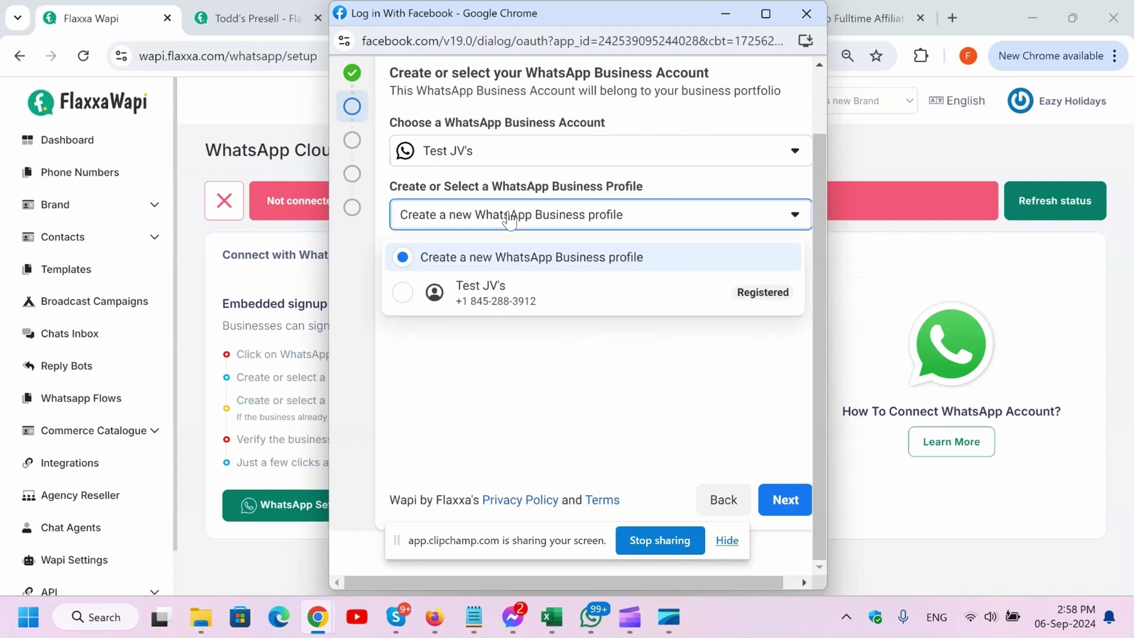
click(508, 216)
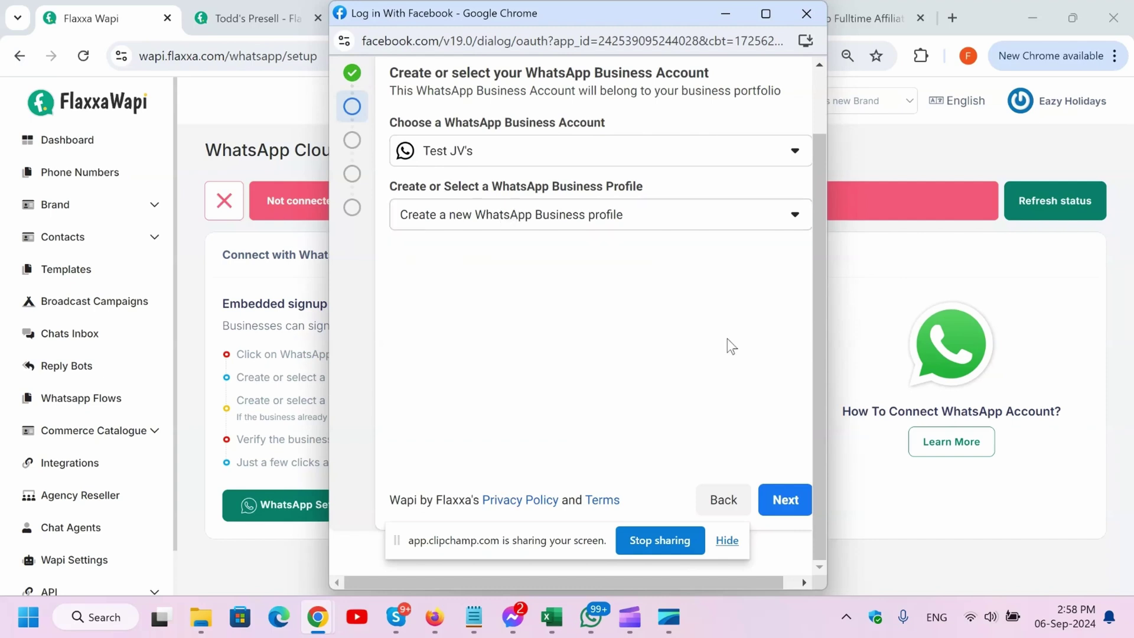
click(558, 222)
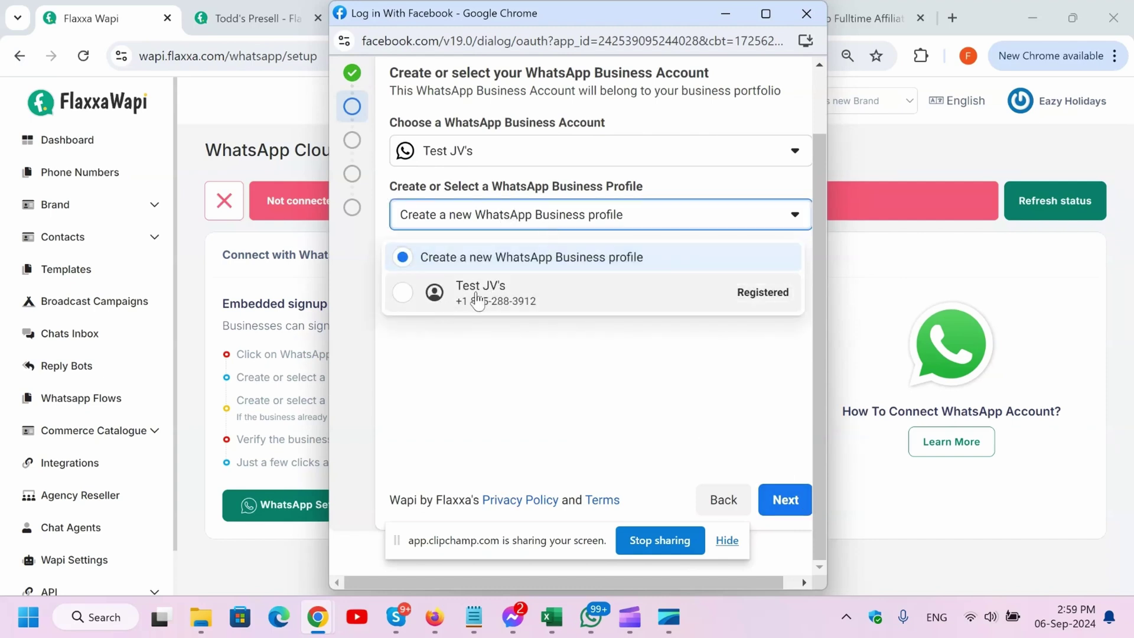
click(644, 354)
Set the new business profile's category to Education and proceed to the phone number step.
click(785, 499)
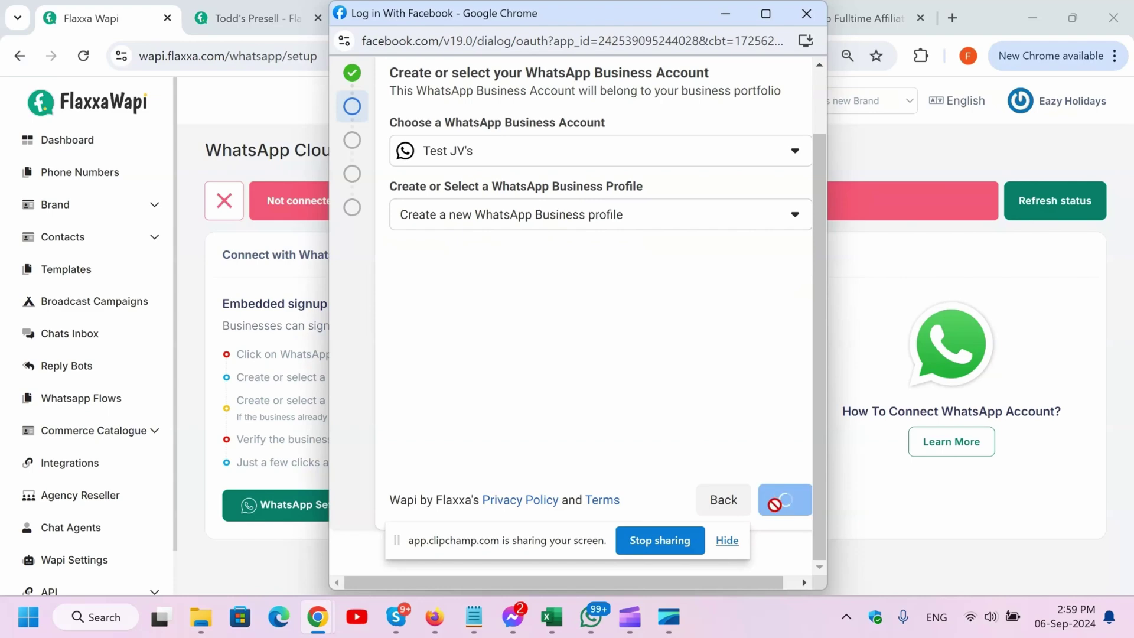
click(494, 370)
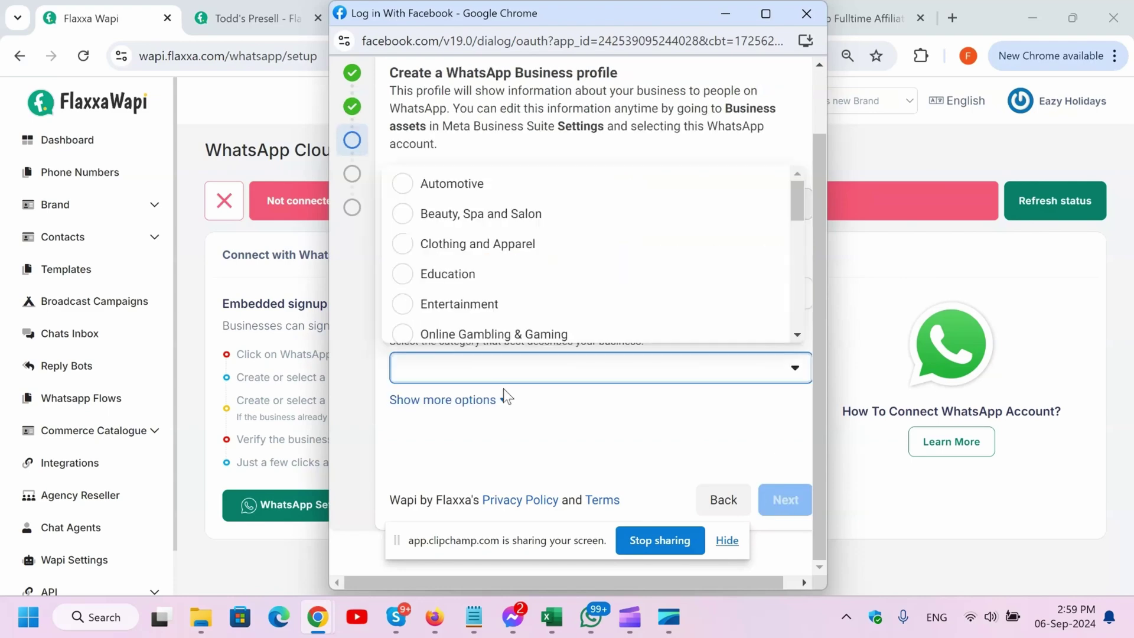
click(456, 277)
click(785, 499)
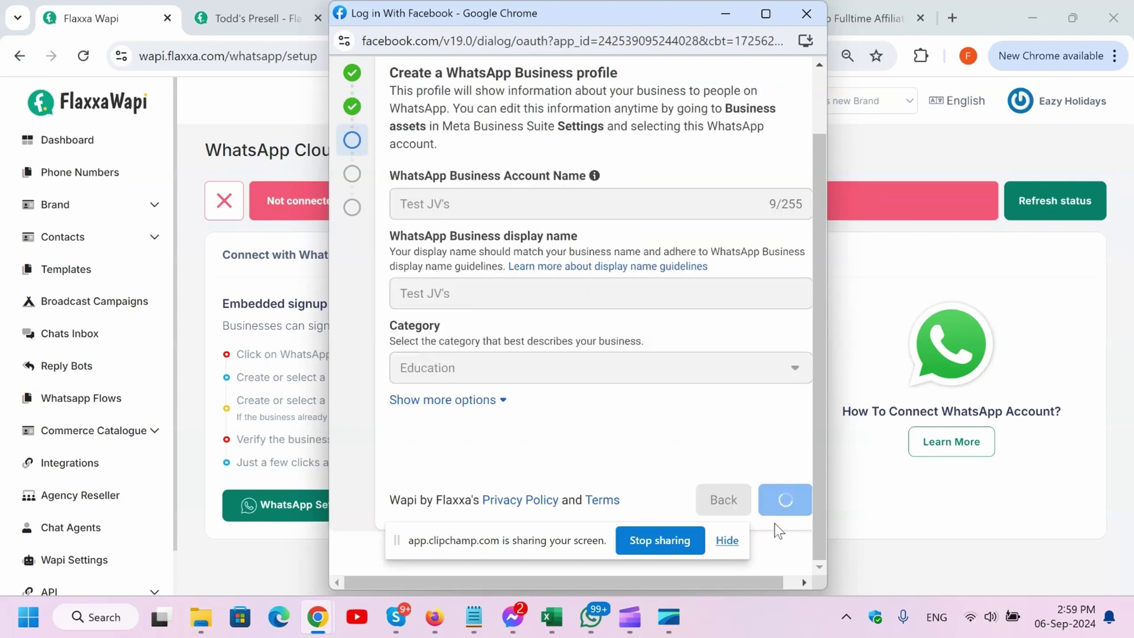
Enter the business phone number and request a verification code.
click(549, 170)
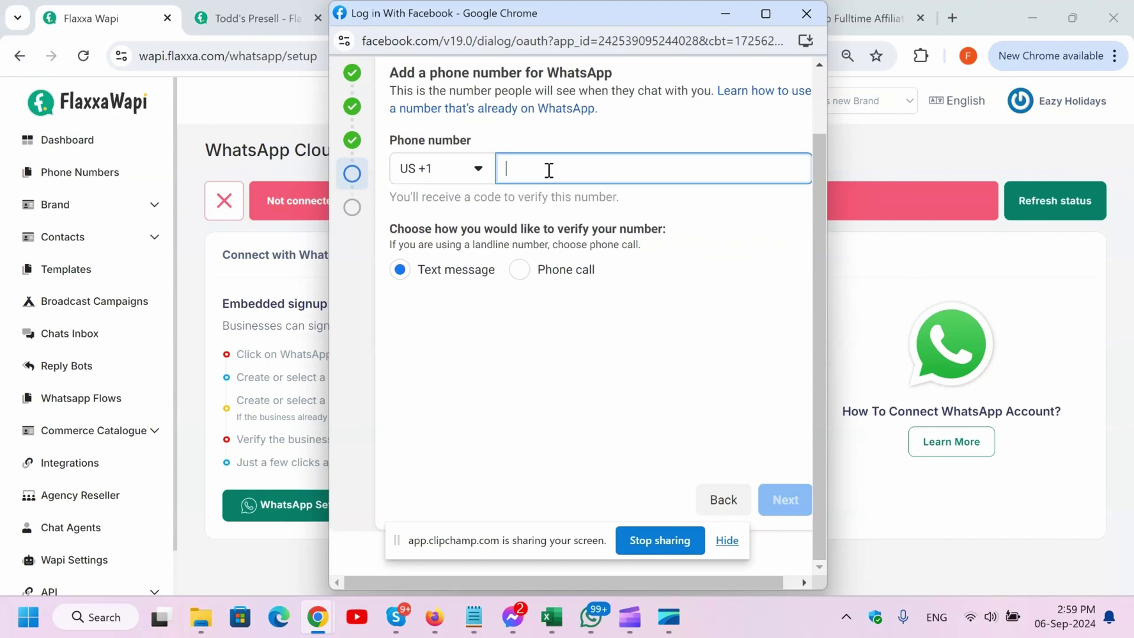
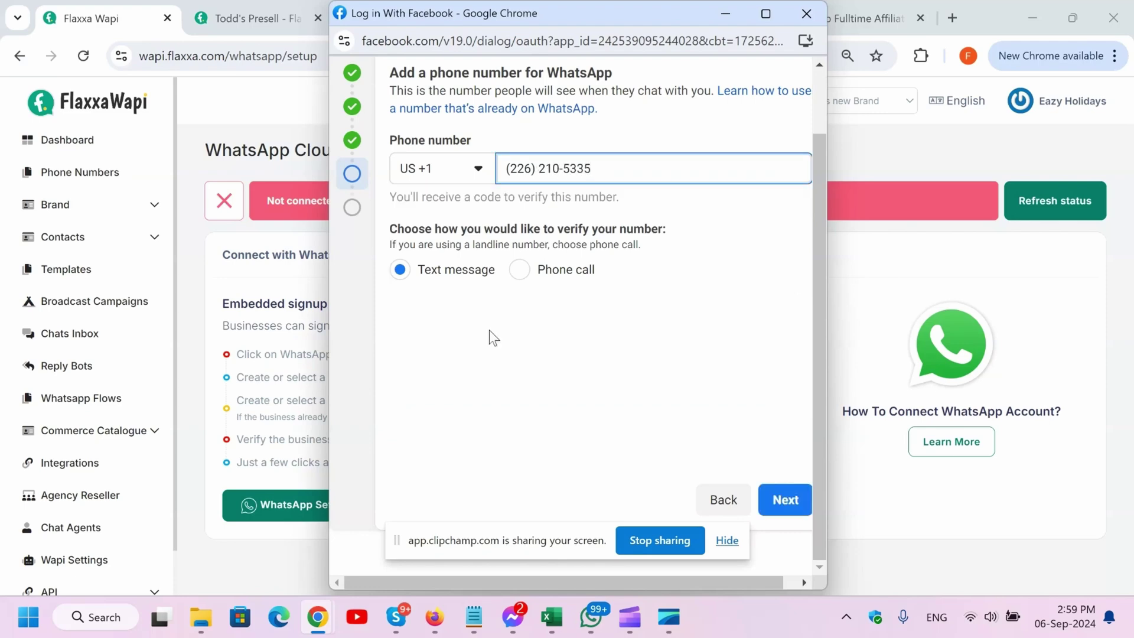
click(781, 502)
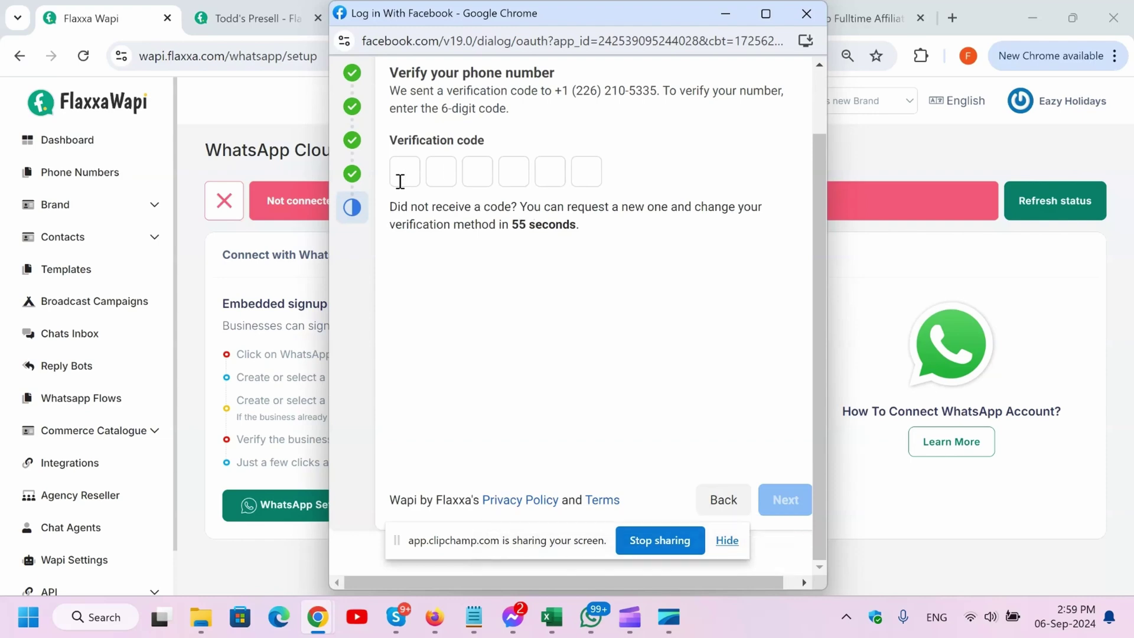
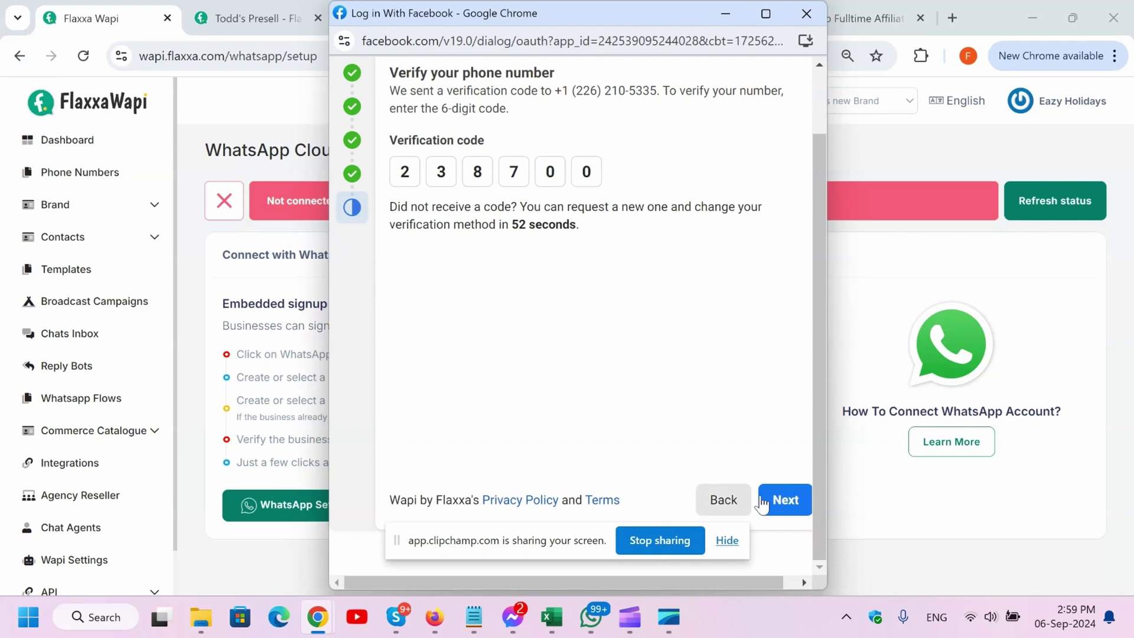
Submit the 6-digit verification code, grant Wapi its WhatsApp permissions, and finish signup.
click(763, 502)
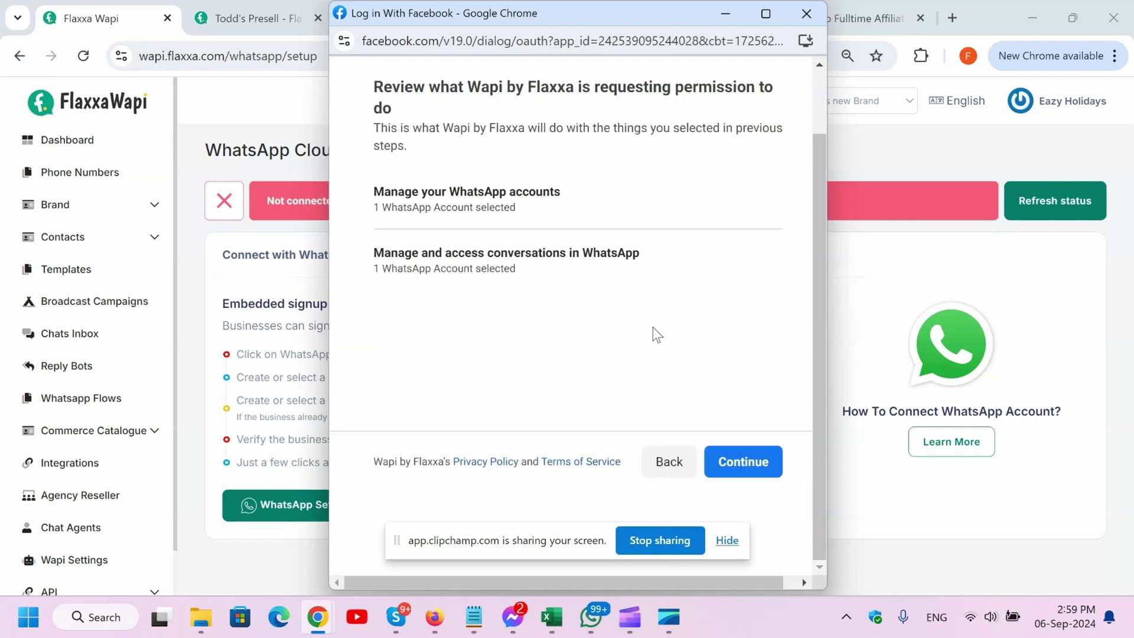
click(754, 462)
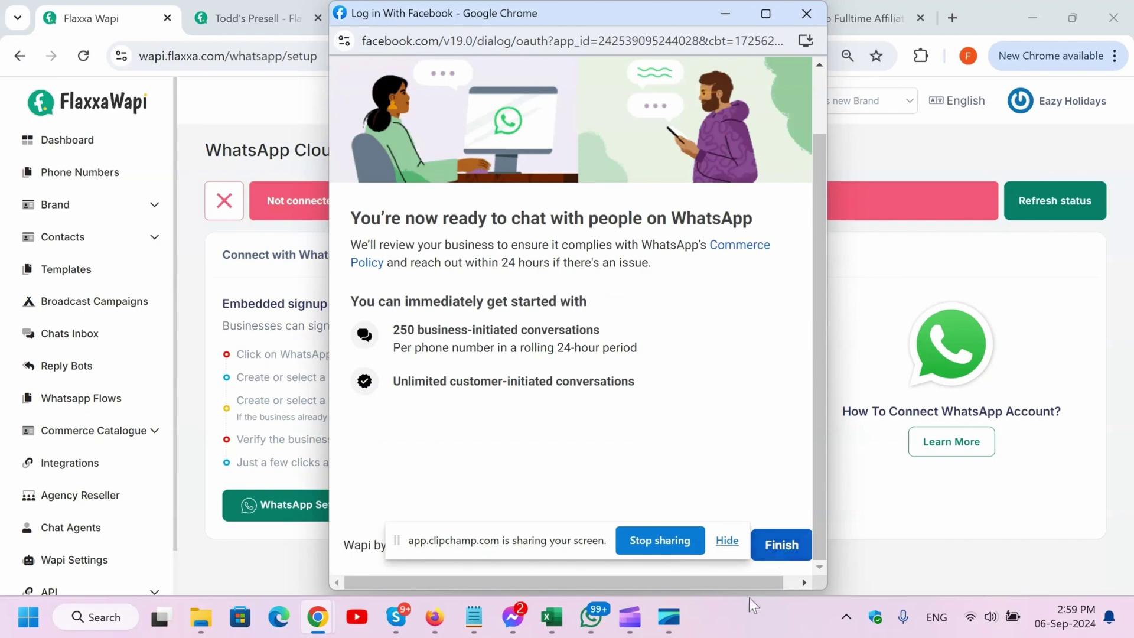
click(781, 545)
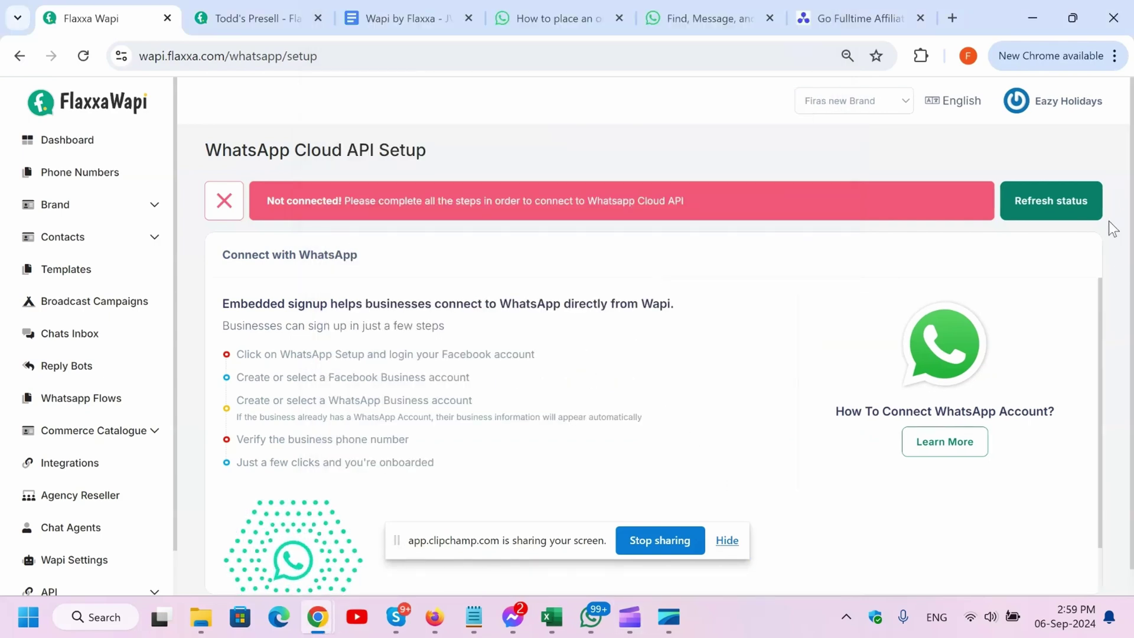
Refresh the WhatsApp Cloud API status to show connected, then open Brand > Manage Brand.
click(1060, 200)
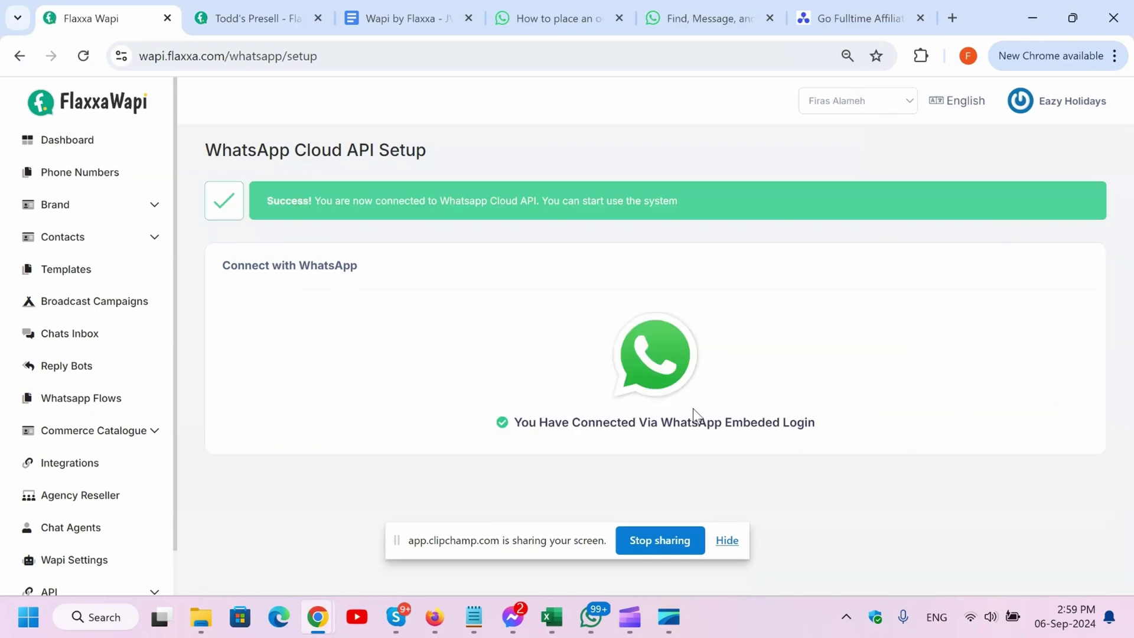
click(59, 200)
click(77, 271)
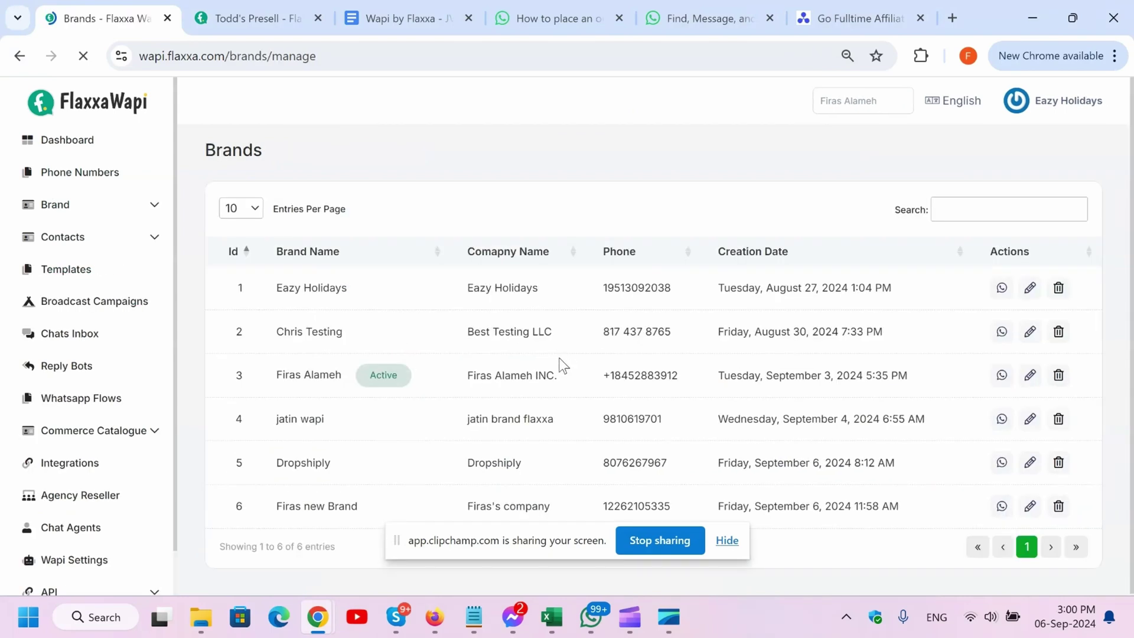
Highlight the active brand in row 3 and the new brand in row 6 with its company, phone and date.
drag(270, 375, 273, 376)
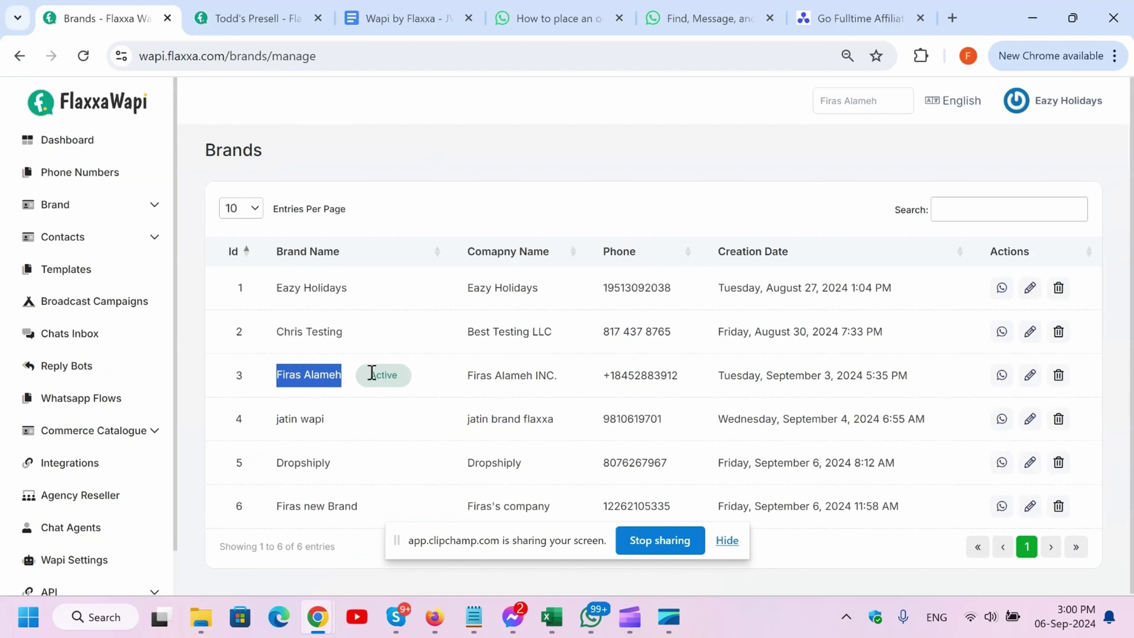
drag(355, 500, 277, 503)
drag(466, 506, 283, 507)
drag(420, 407, 250, 381)
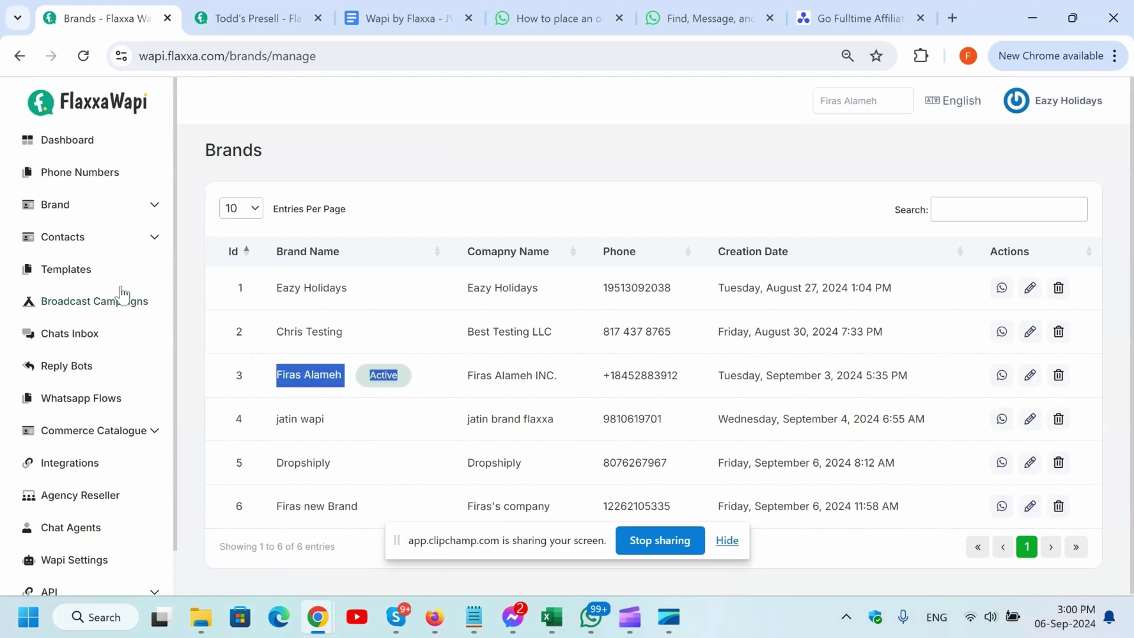
Open and close the brand selector without switching, then expand Contacts in the sidebar.
click(880, 99)
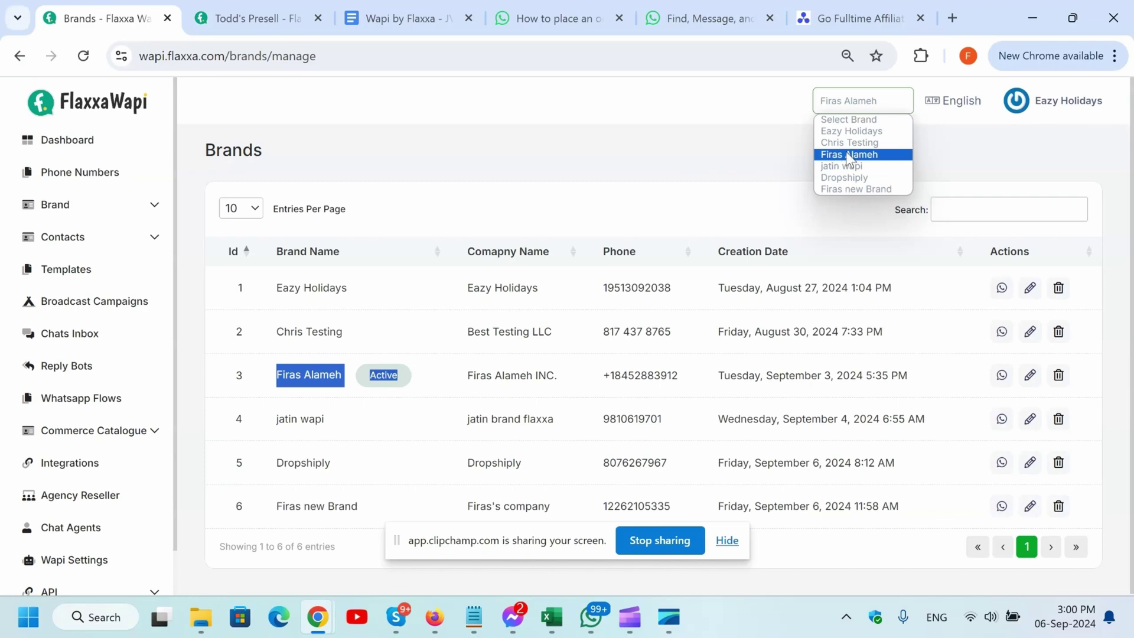
click(555, 160)
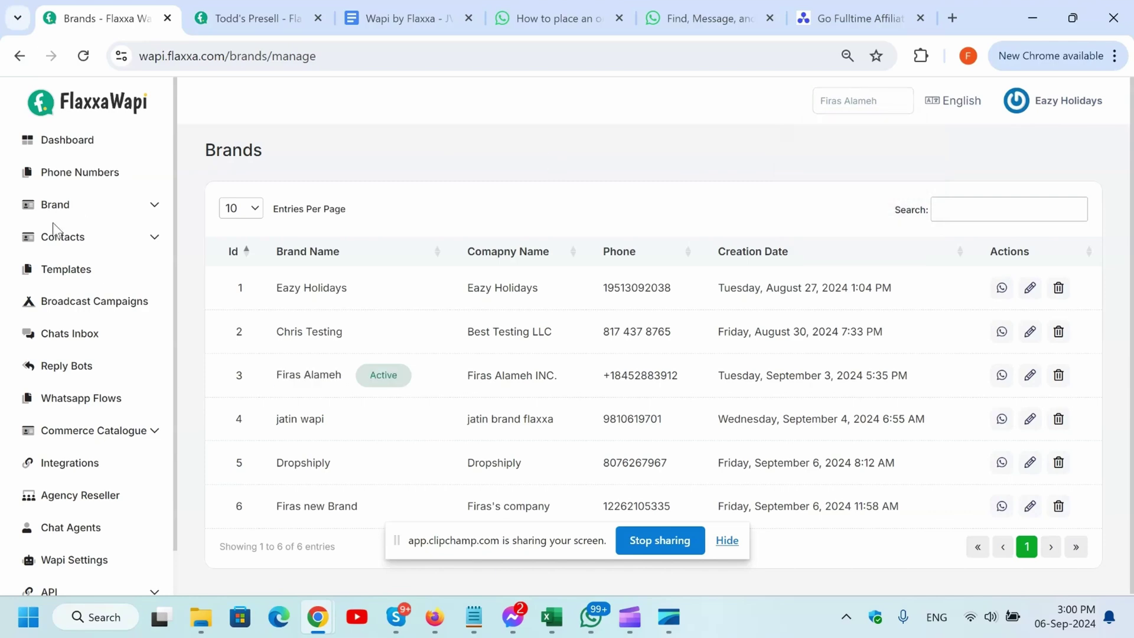
click(95, 239)
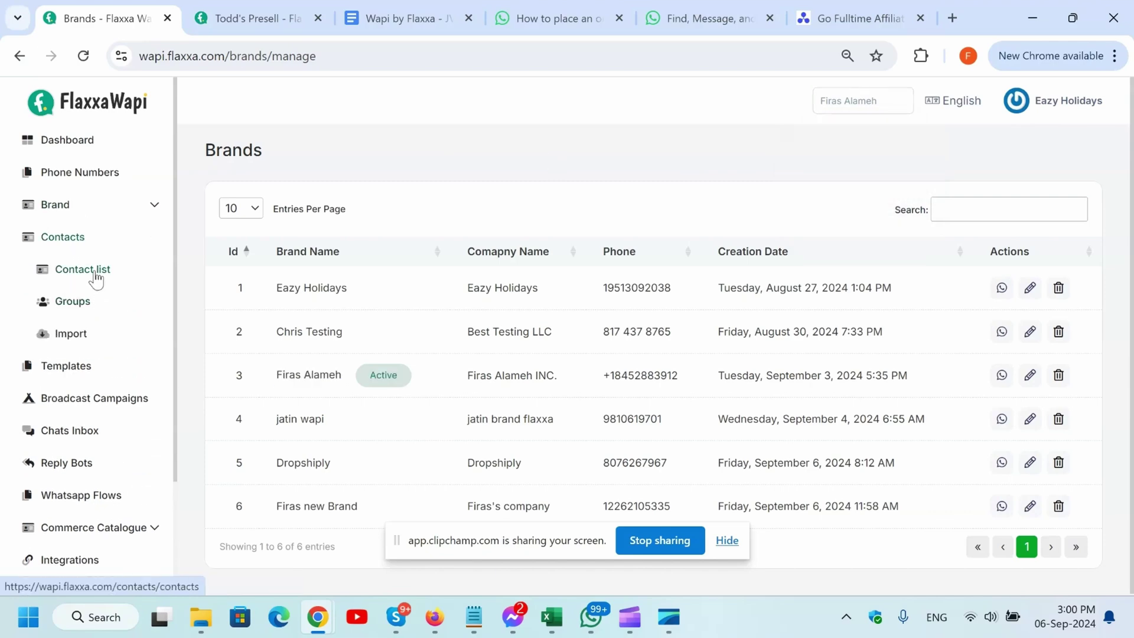
Create the contact group 'Freebie seekers' in Groups Management, then head to Contacts > Import.
click(81, 306)
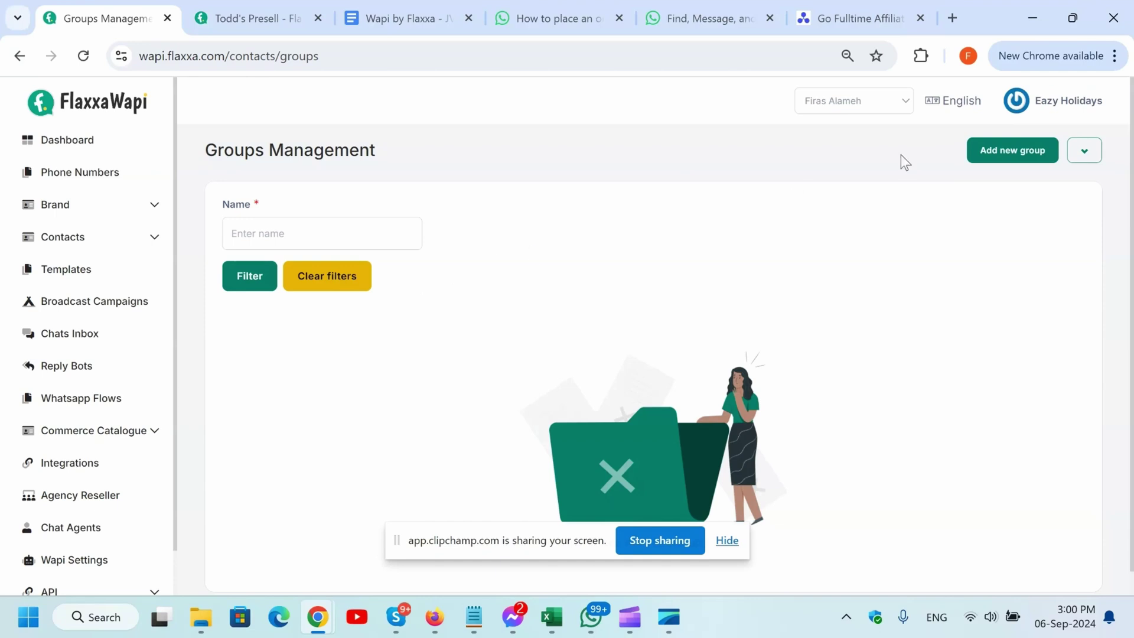
click(1007, 155)
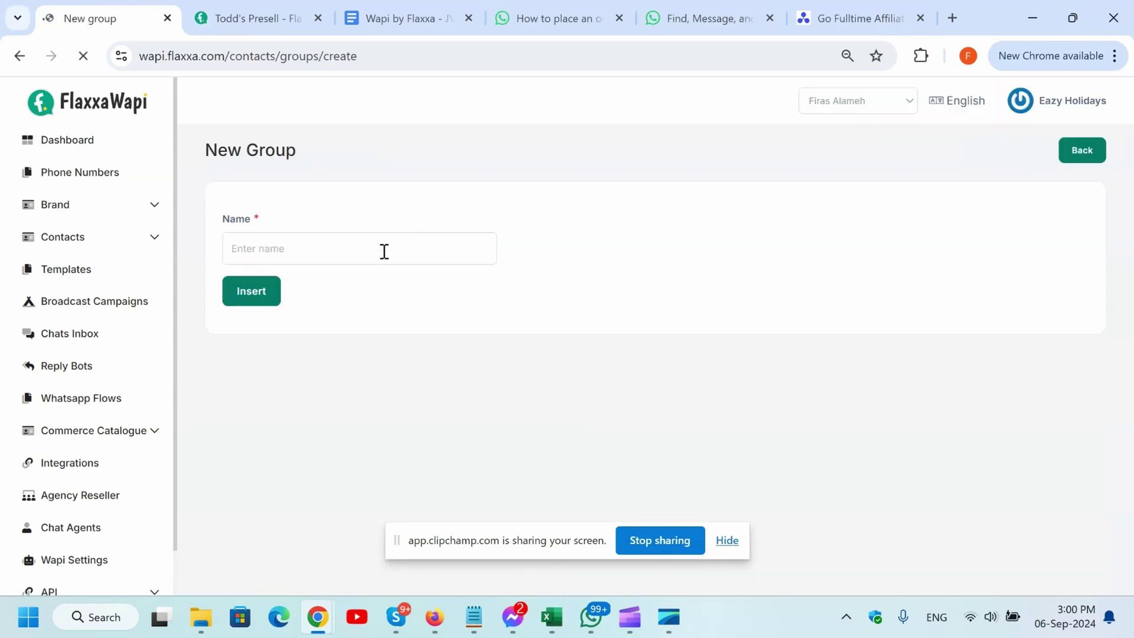
click(371, 248)
text(Freebie seekeres)
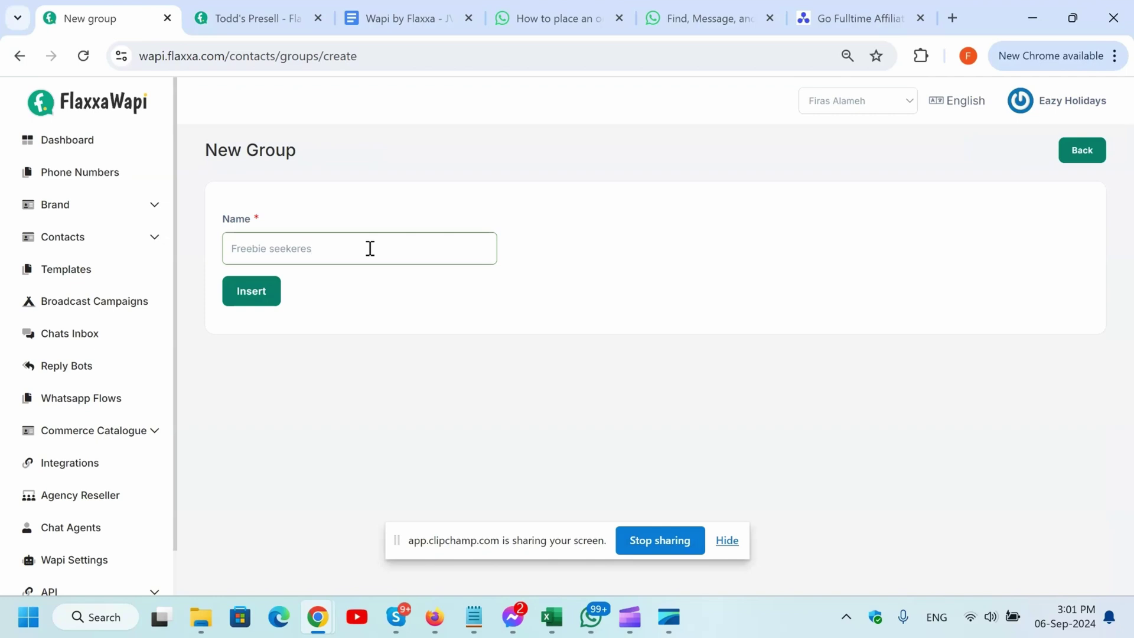
key(BackSpace)
key(BackSpace)
key(BackSpace)
text(rs)
click(260, 303)
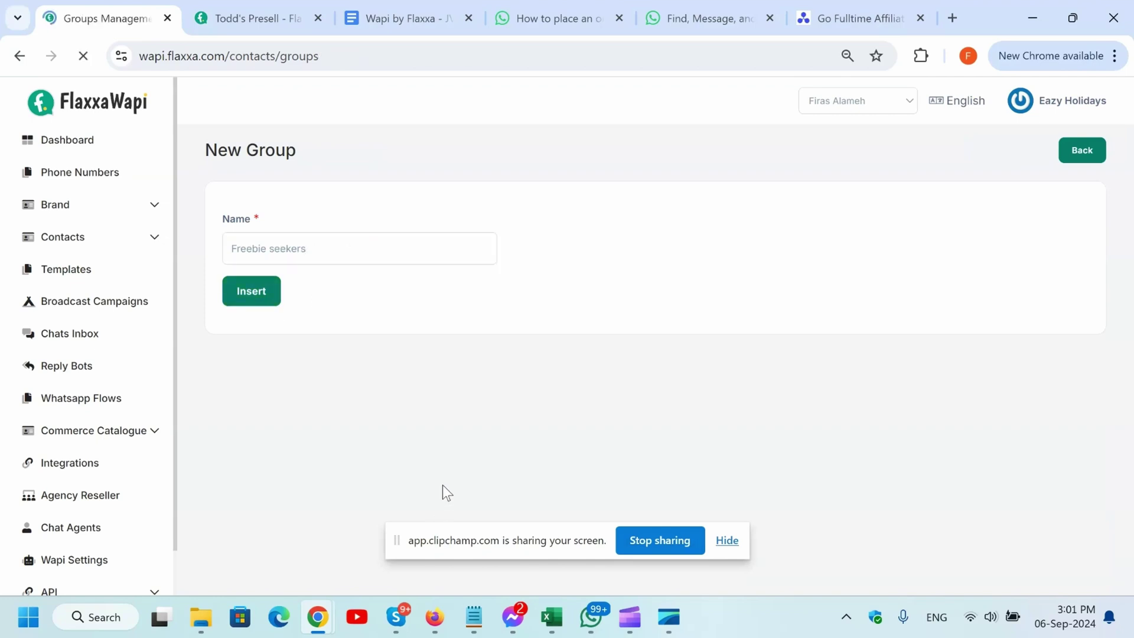
click(86, 240)
click(87, 337)
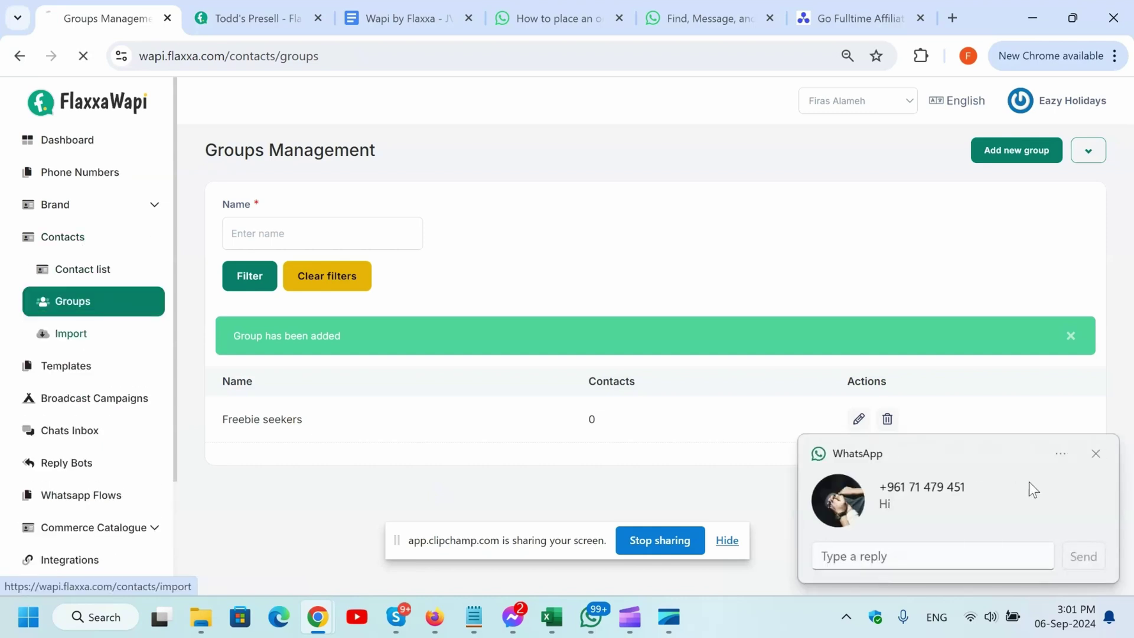
Dismiss the incoming WhatsApp notification and close the WhatsApp desktop app.
click(1096, 454)
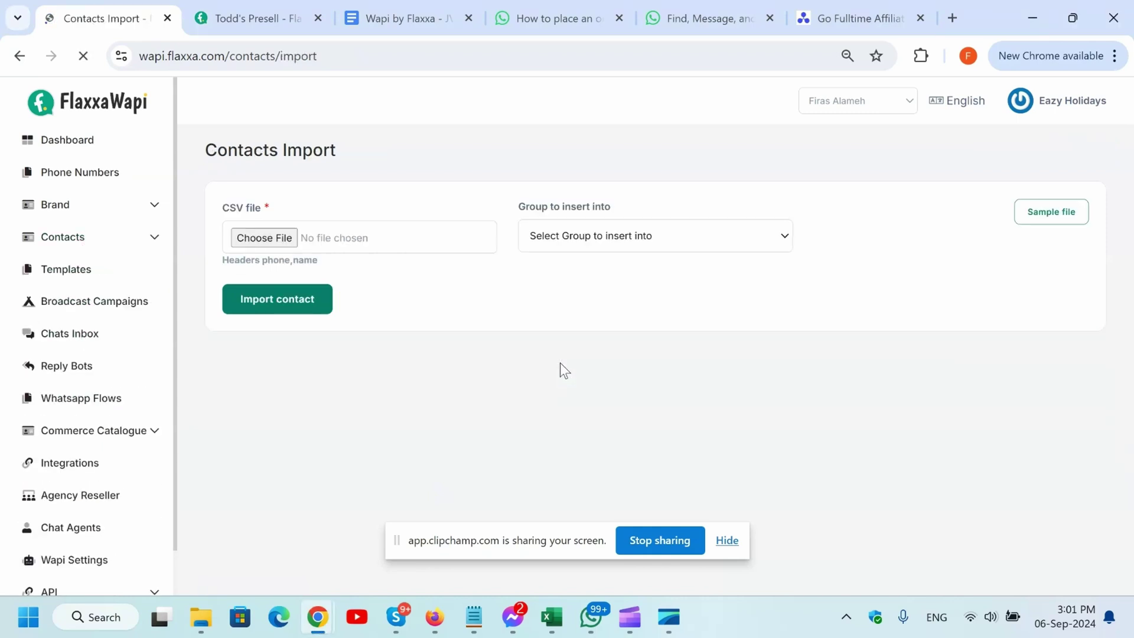
right_click(607, 593)
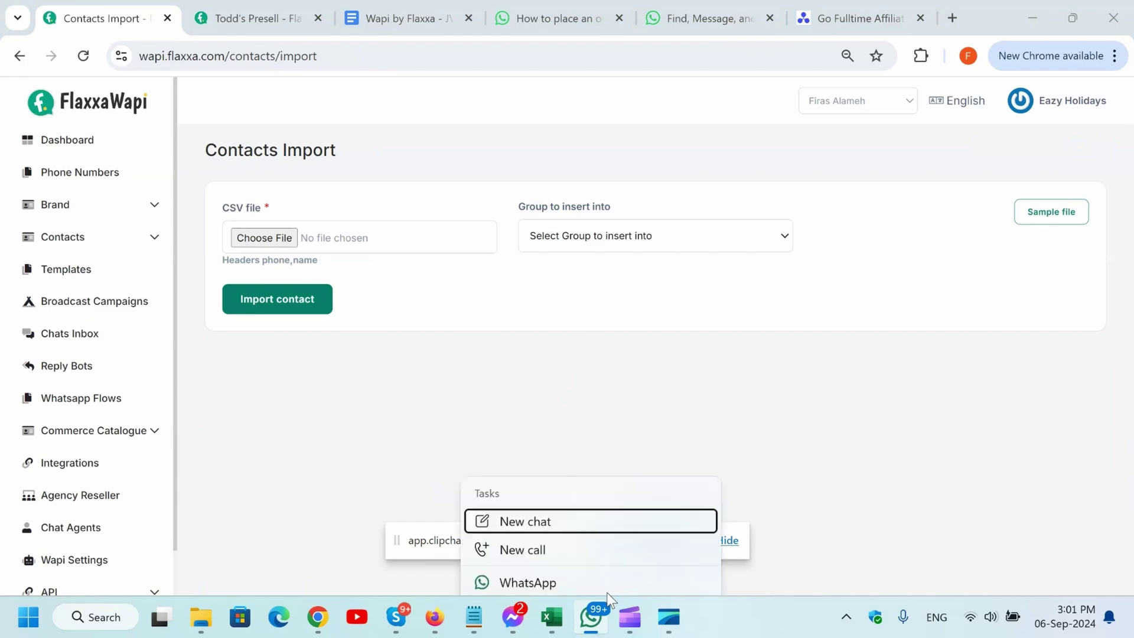
click(563, 571)
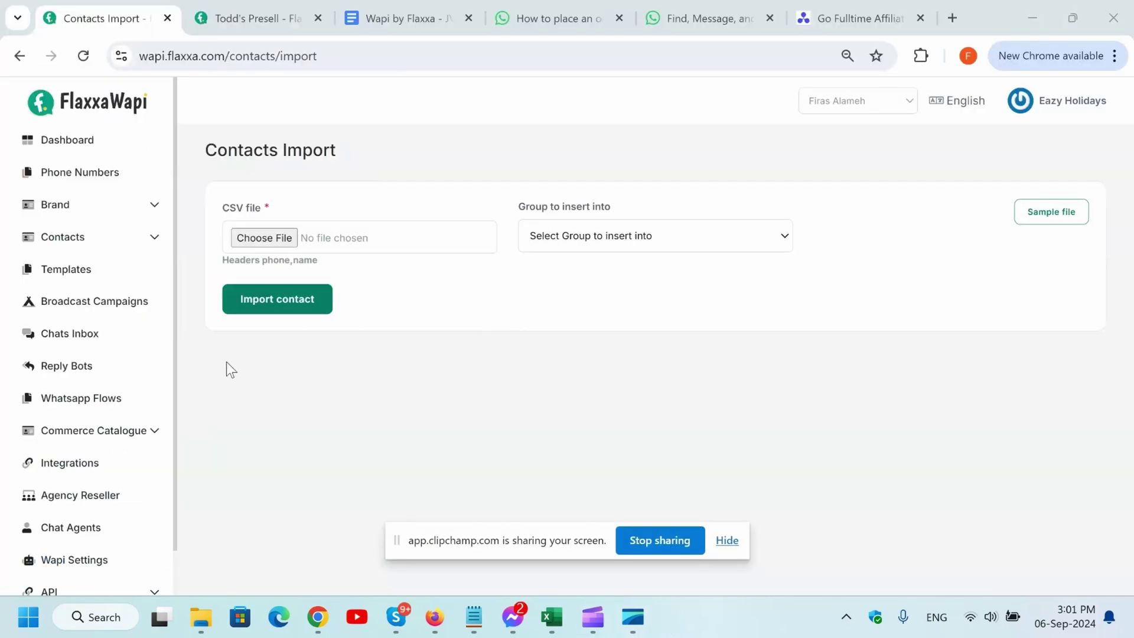
Highlight the required phone and name headers and choose Freebie seekers as the import group.
double_click(277, 260)
double_click(305, 260)
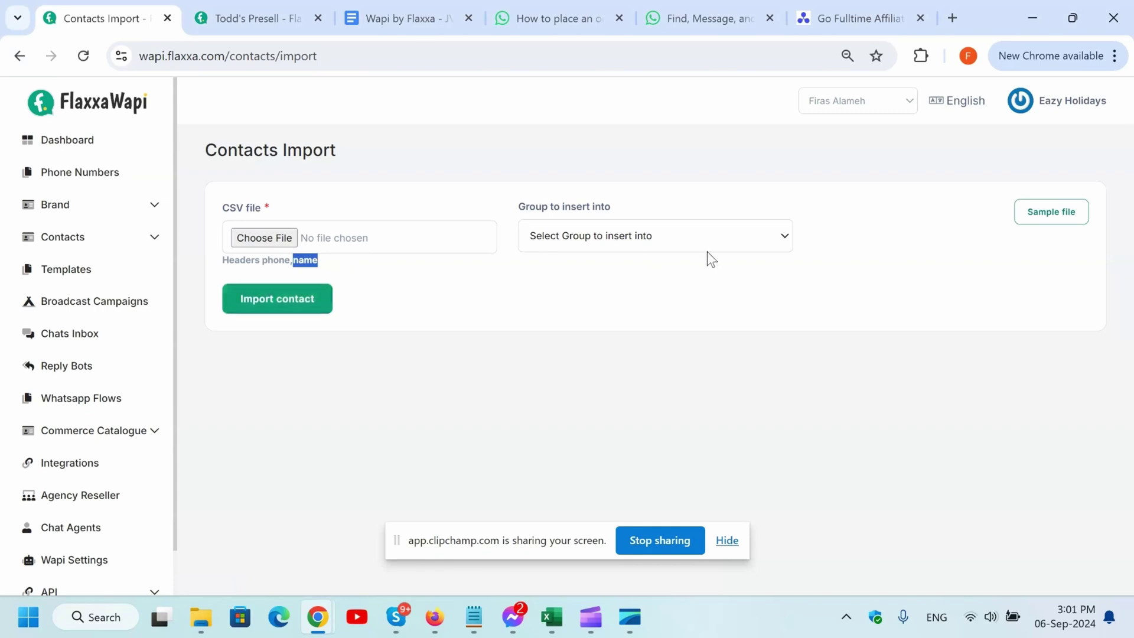
click(691, 239)
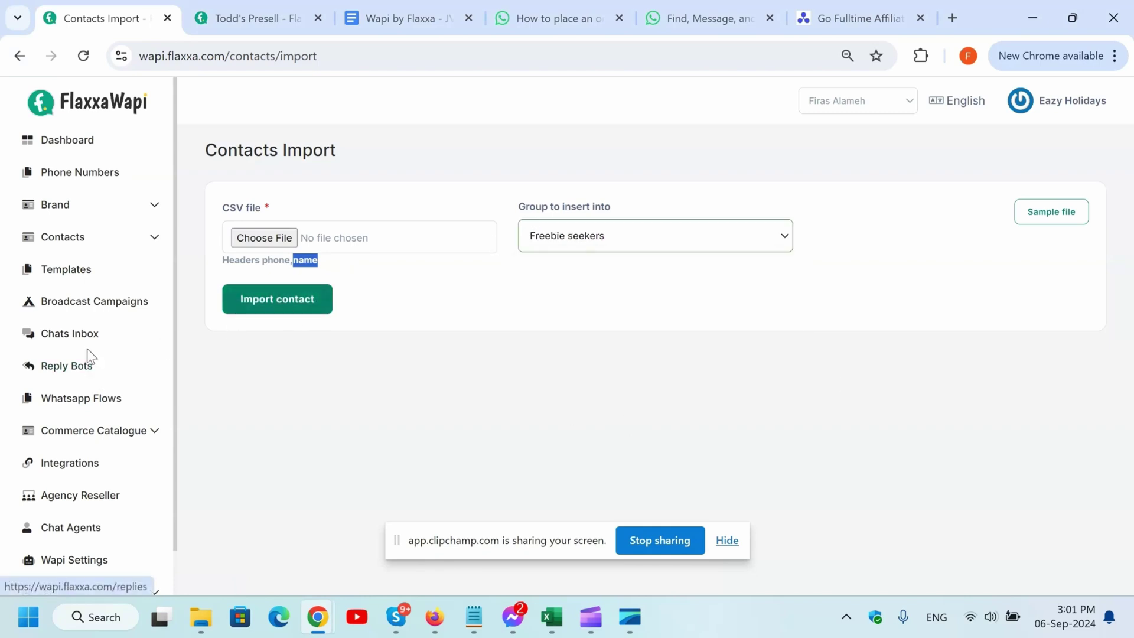
click(97, 275)
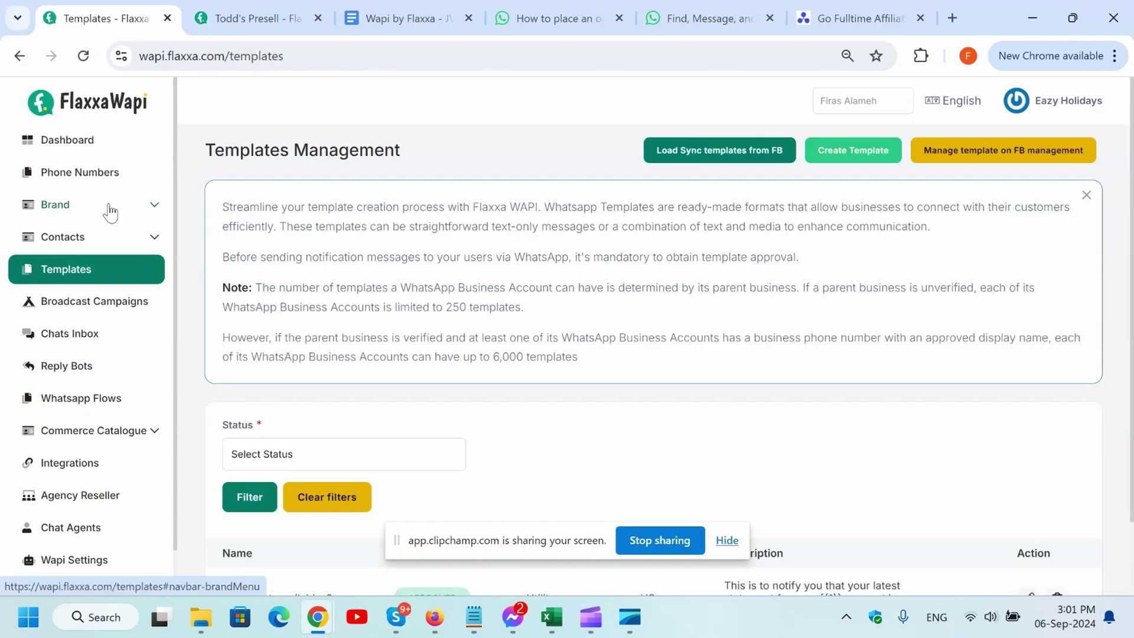
Scroll through the message templates, then open Brand > Manage Brand to list all six brands.
scroll(498, 276, down, 1)
scroll(498, 275, down, 1)
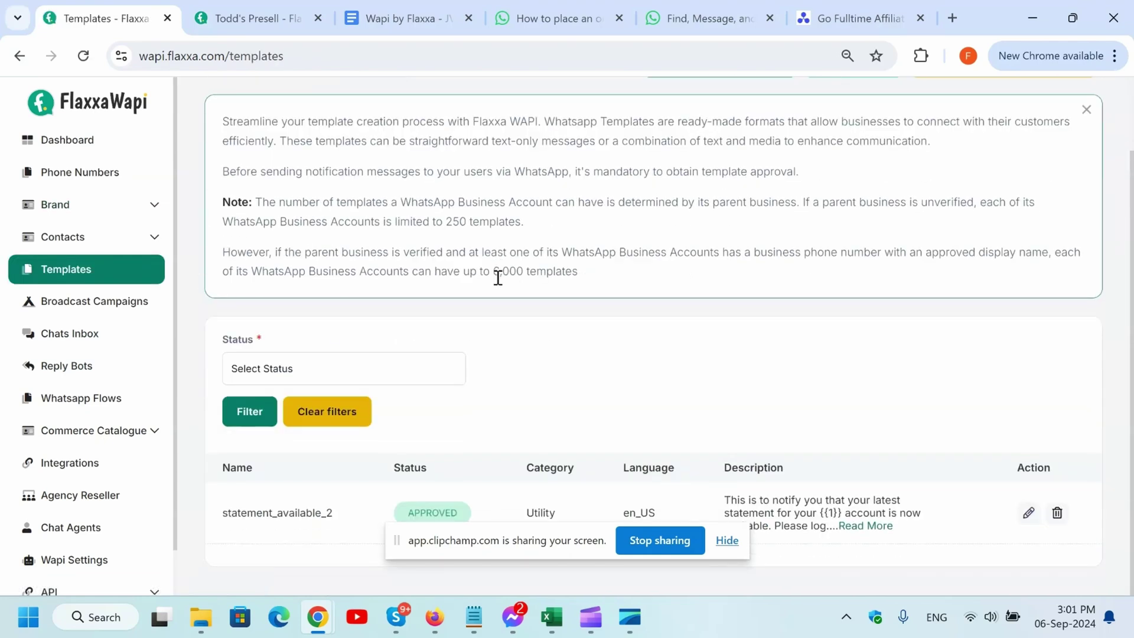
click(124, 204)
click(93, 269)
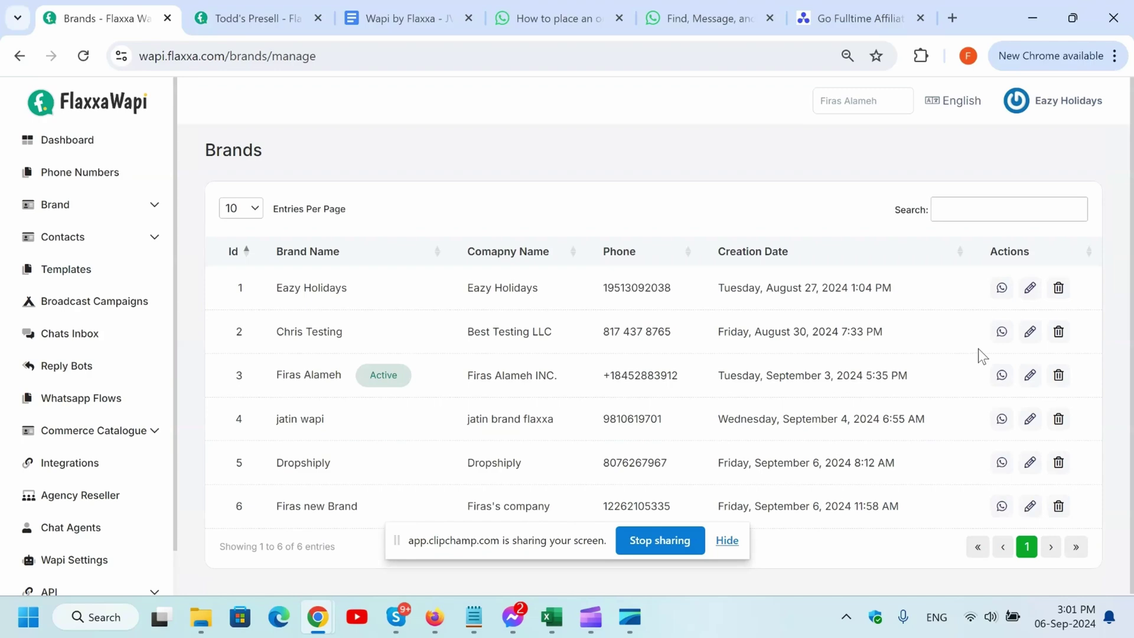
Open the third brand's widget customization and test its live chat widget on the presell page.
click(1001, 377)
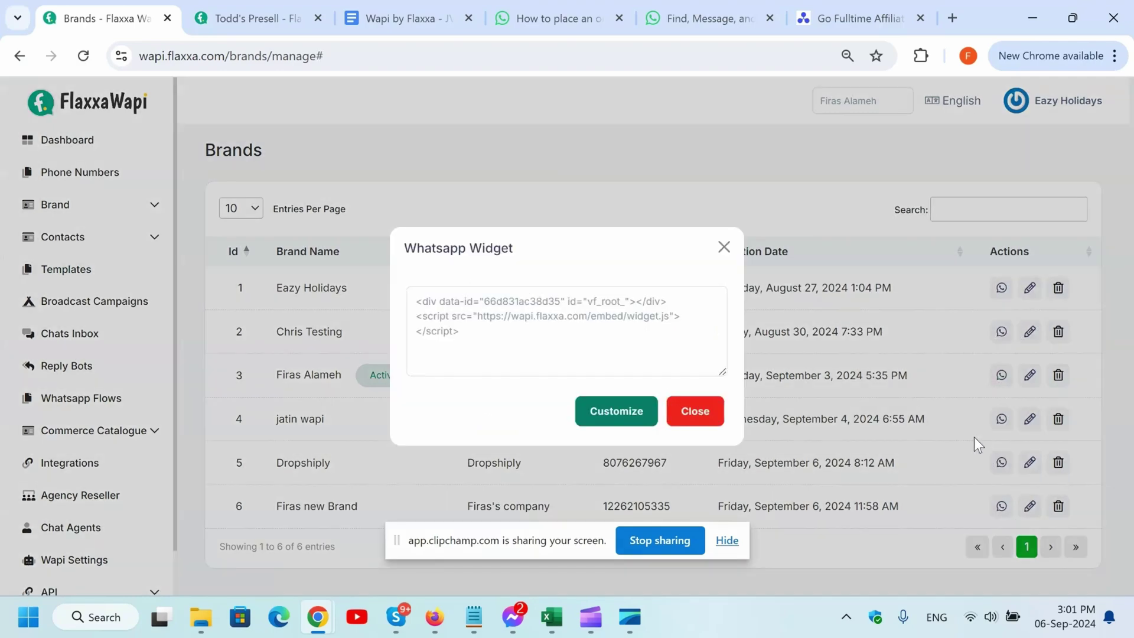
click(636, 421)
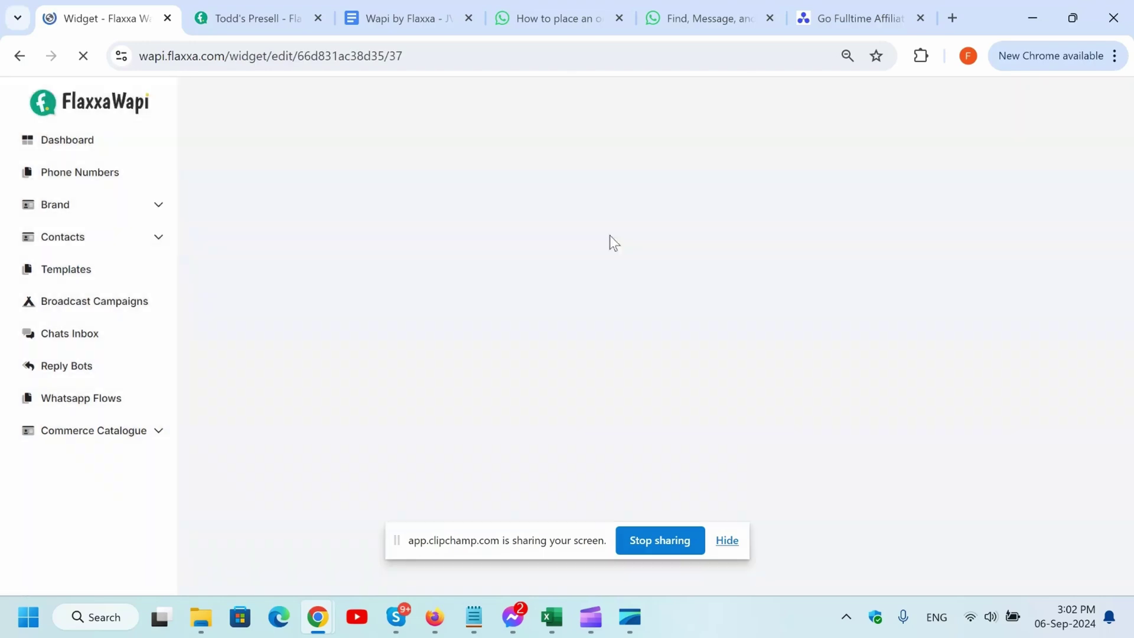
key(ctrl+Tab)
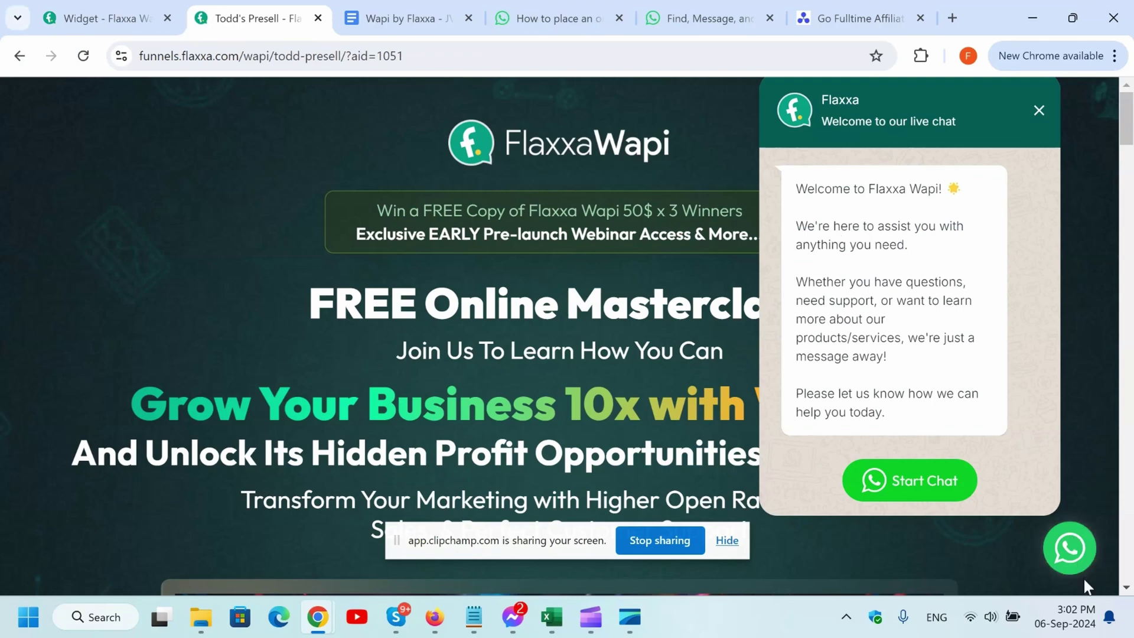
click(1039, 111)
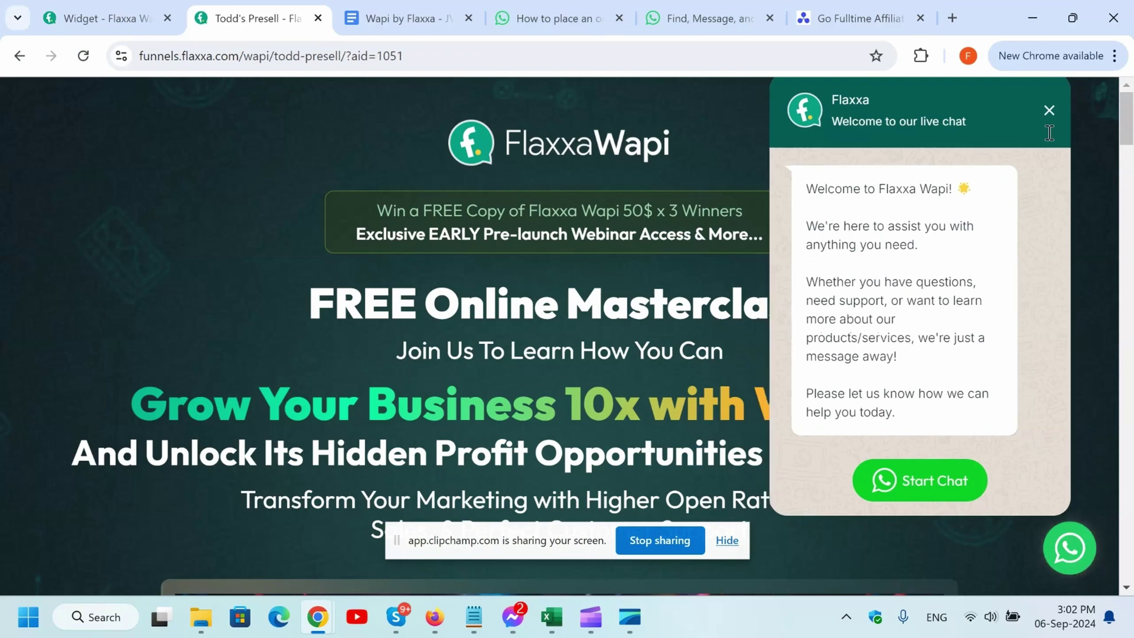
click(1069, 547)
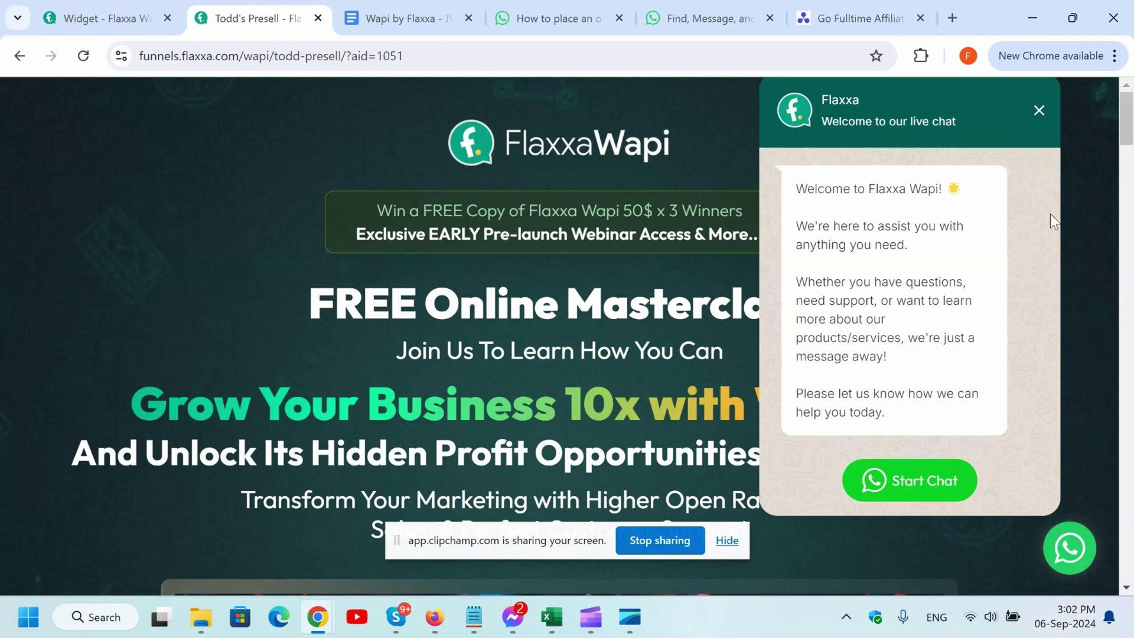
Change the chat widget's button colour to purple (RGB 90, 37, 212) and save the widget.
click(107, 17)
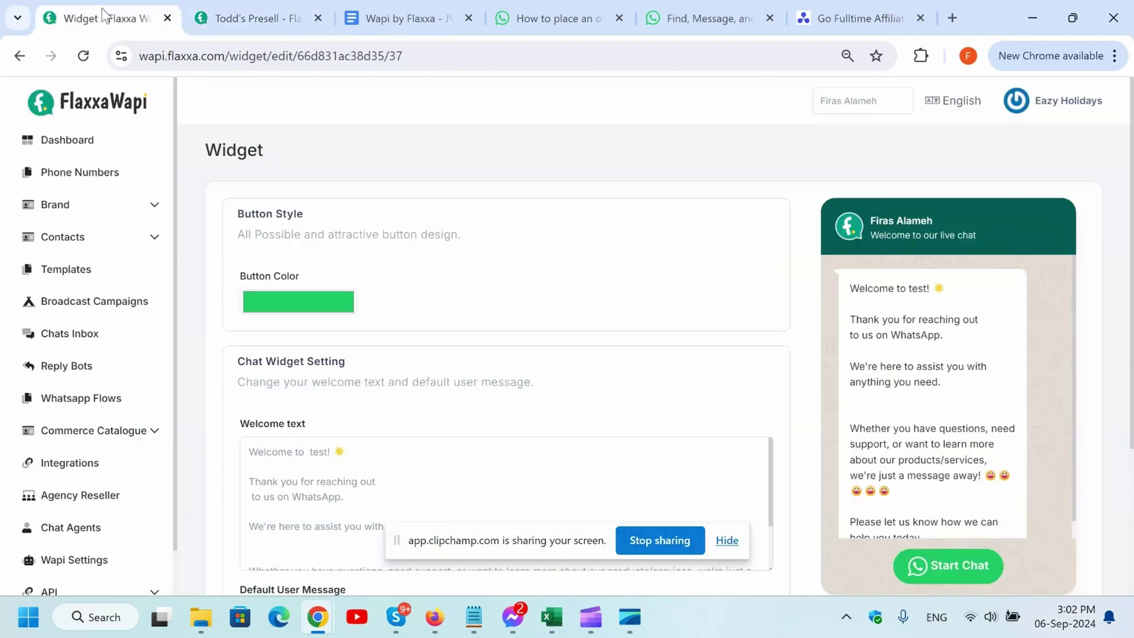
scroll(427, 250, down, 3)
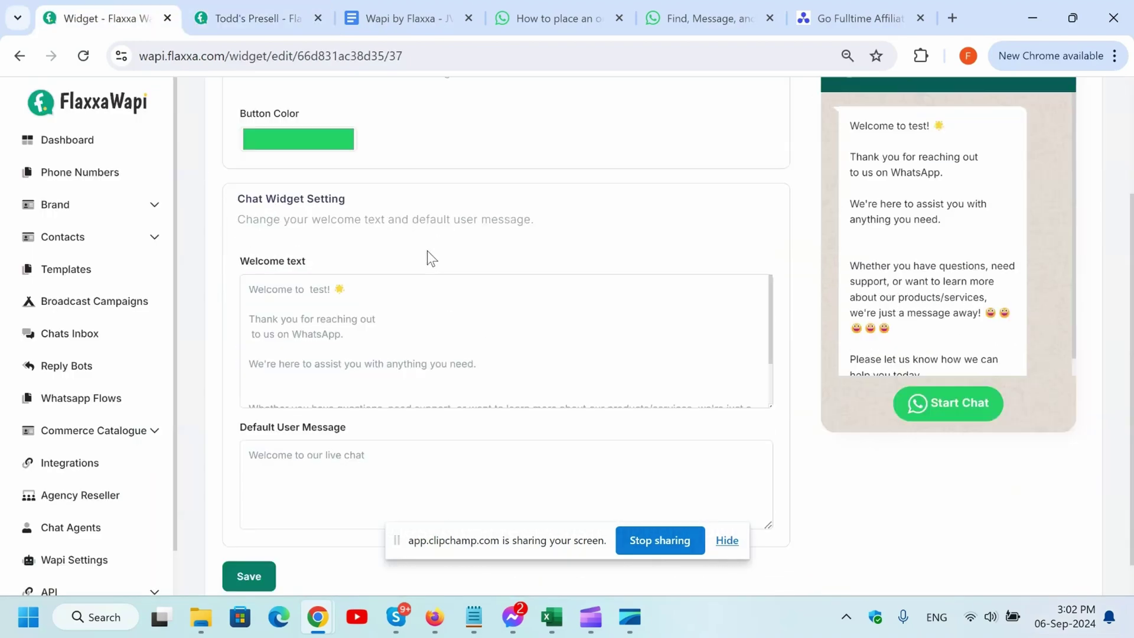
scroll(390, 322, down, 1)
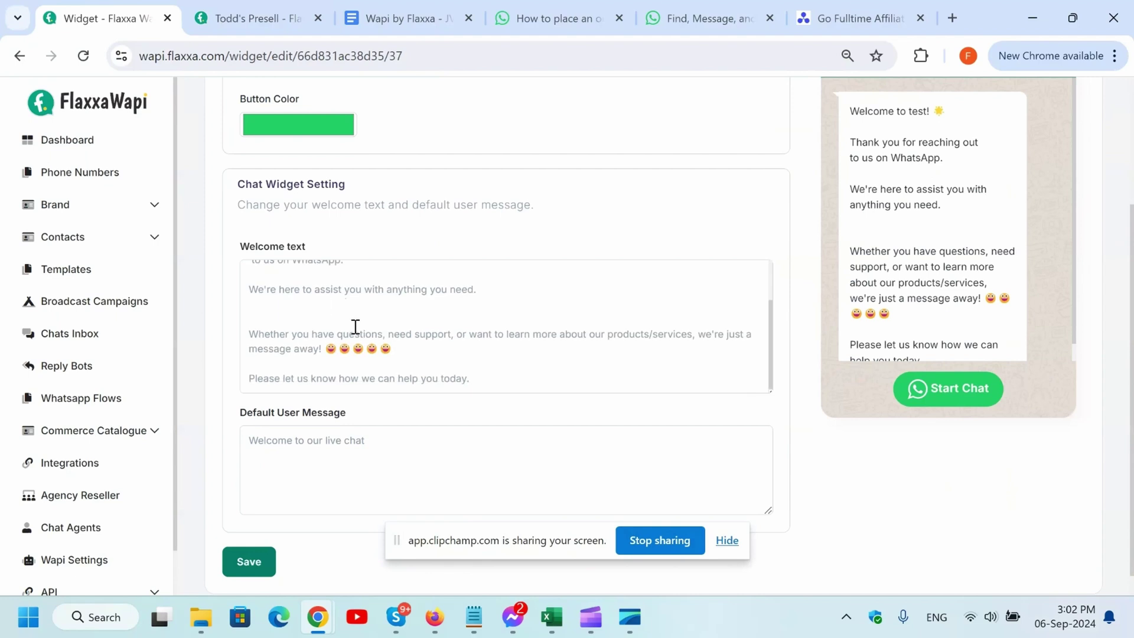
scroll(354, 328, up, 1)
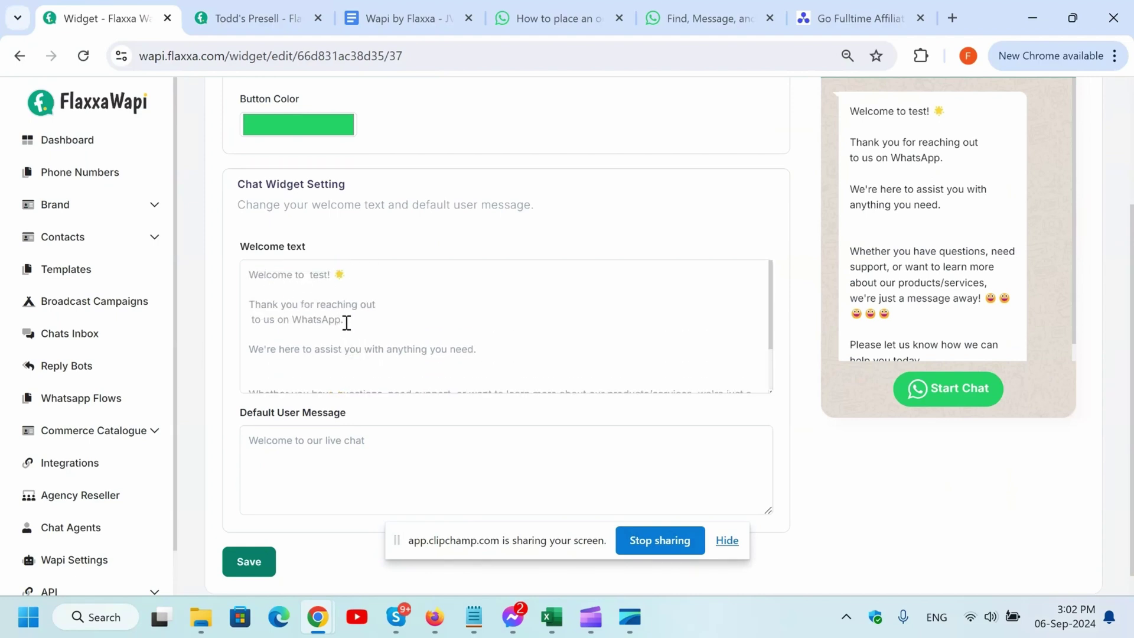
scroll(393, 334, down, 1)
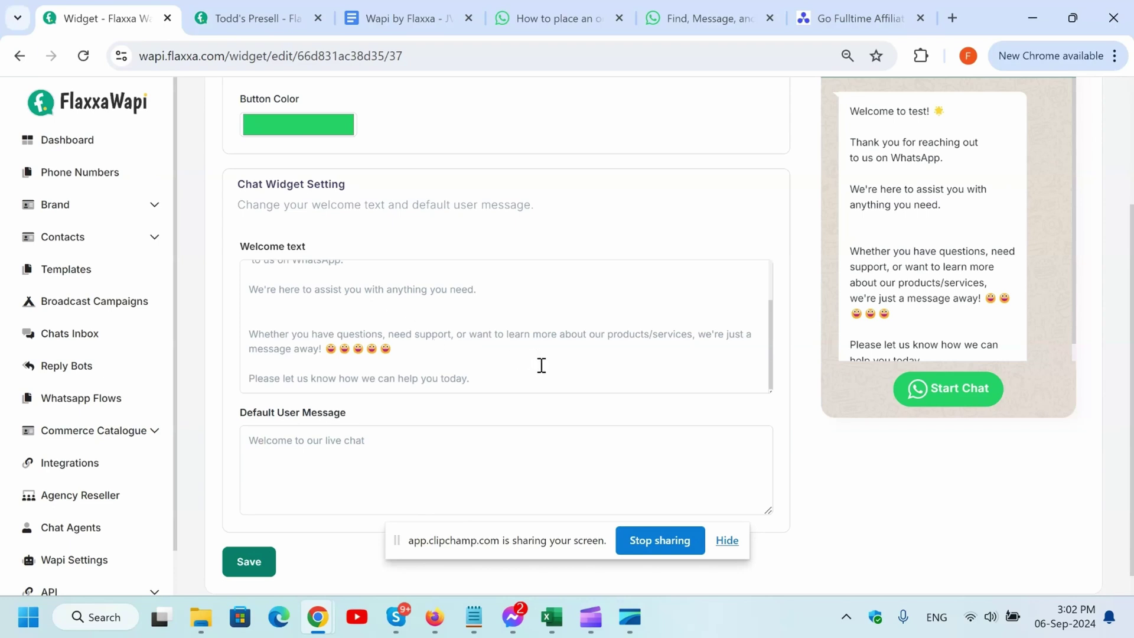
scroll(304, 443, down, 1)
scroll(323, 352, up, 4)
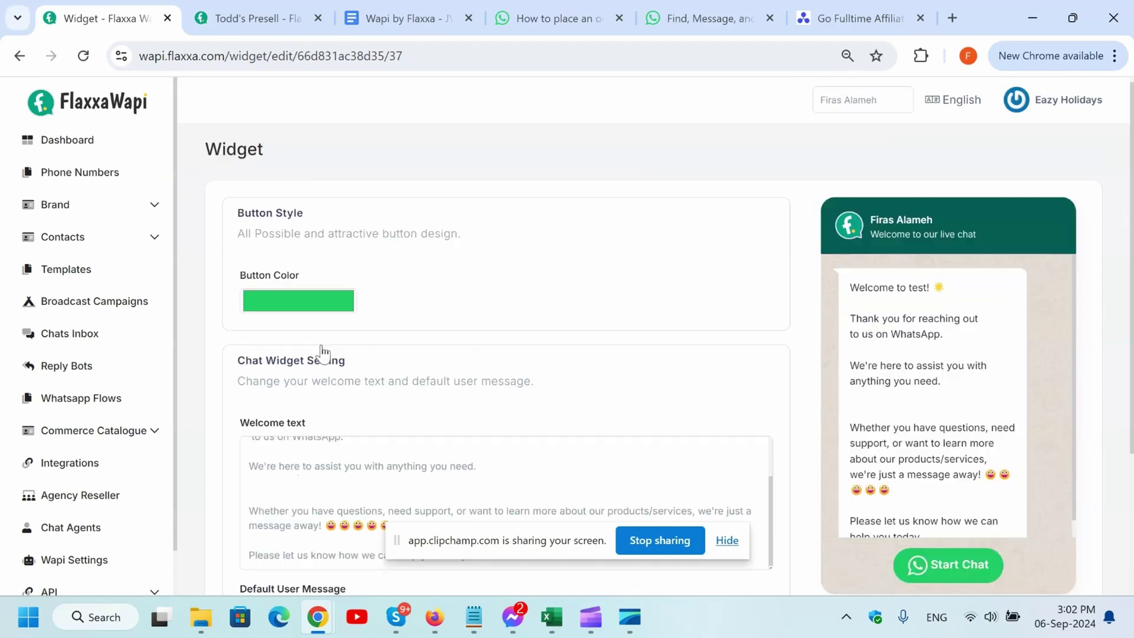
click(312, 300)
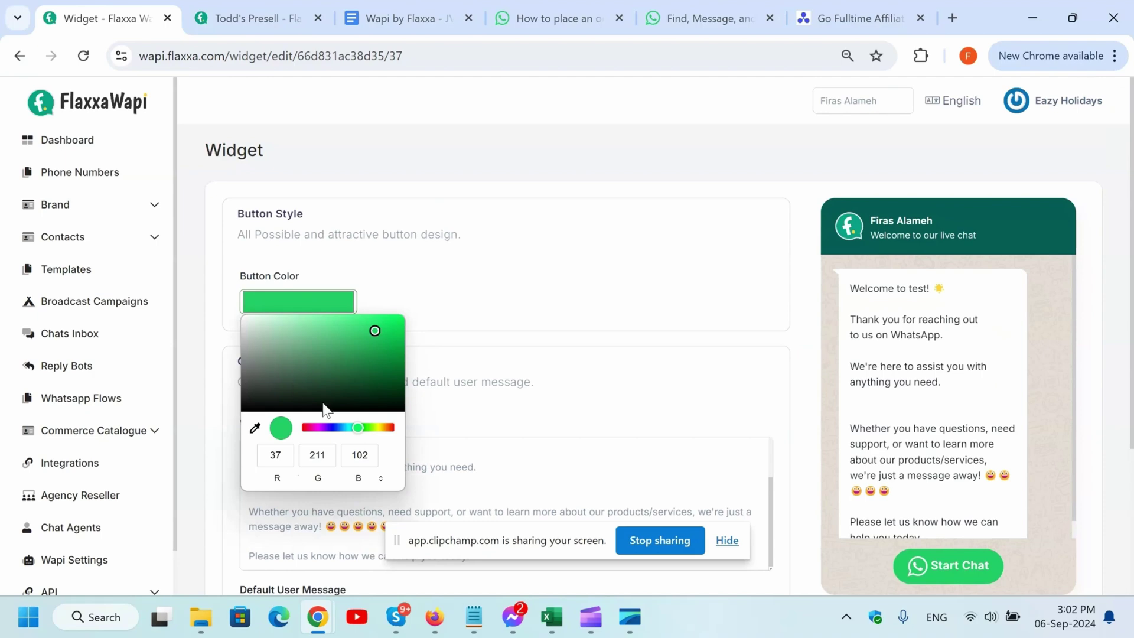
click(328, 427)
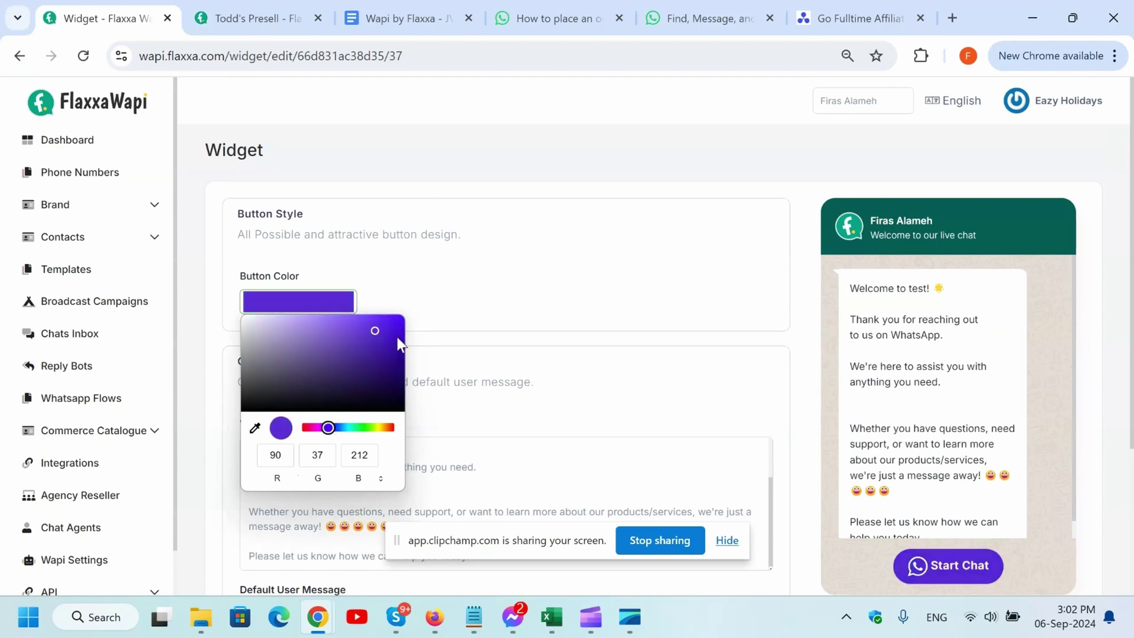
click(461, 345)
scroll(558, 397, down, 3)
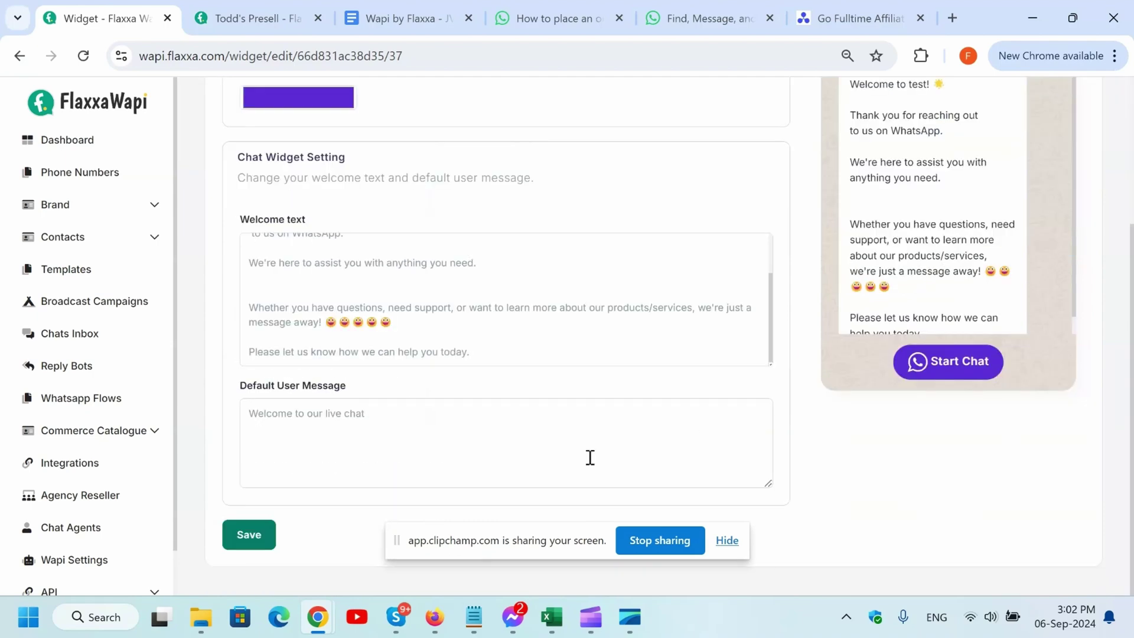
click(242, 535)
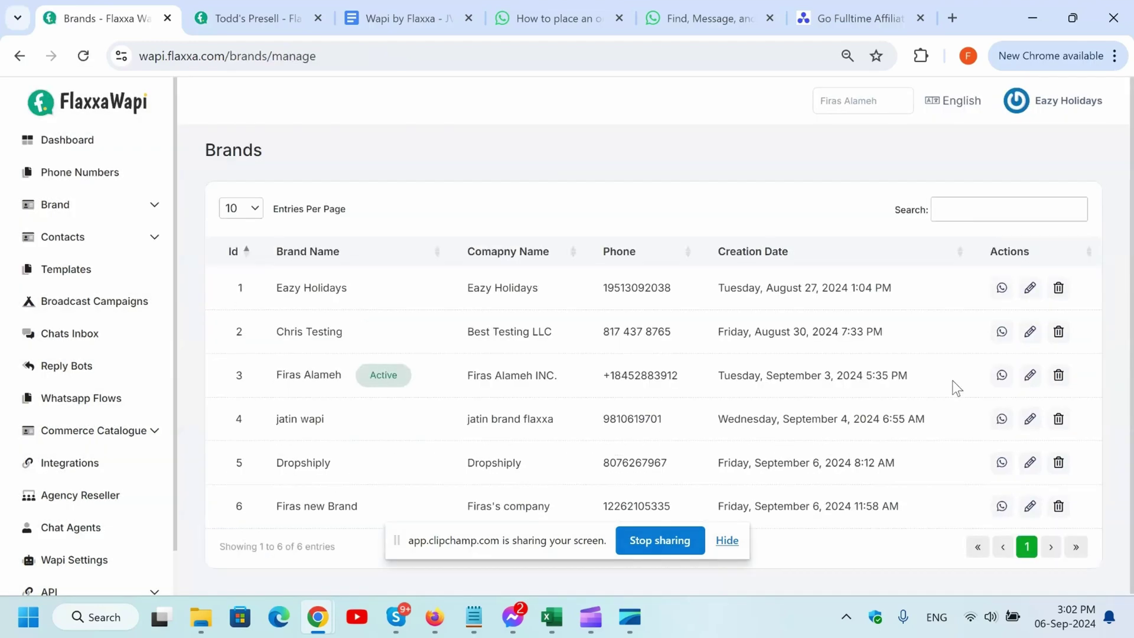
Show the widget embed code again, select all of it, and close the window.
click(1001, 375)
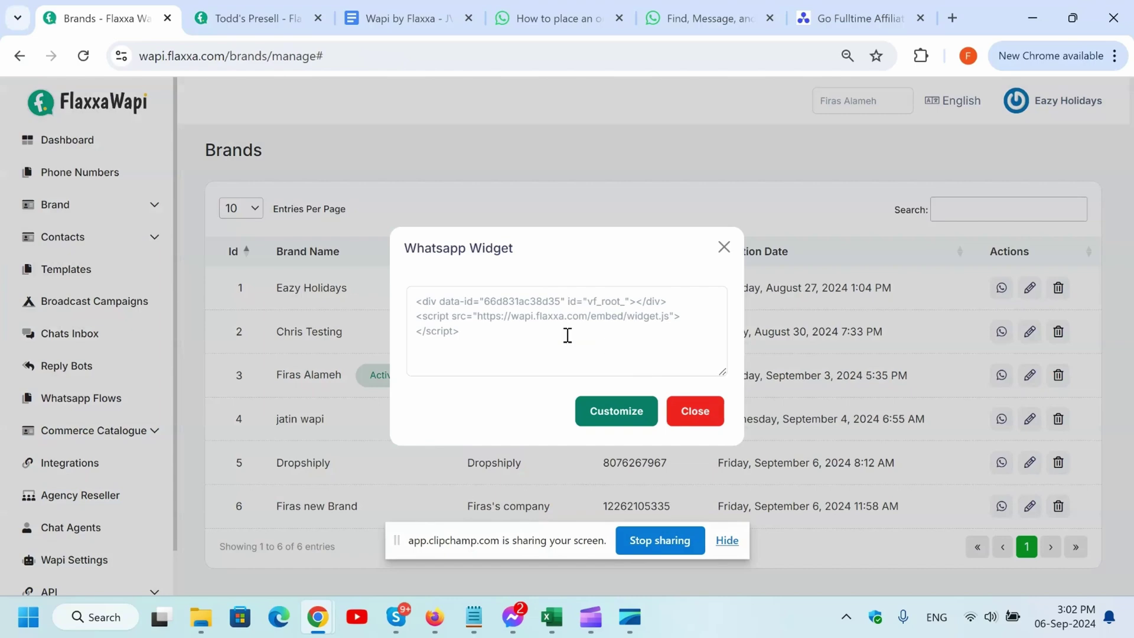
key(ctrl+a)
click(724, 246)
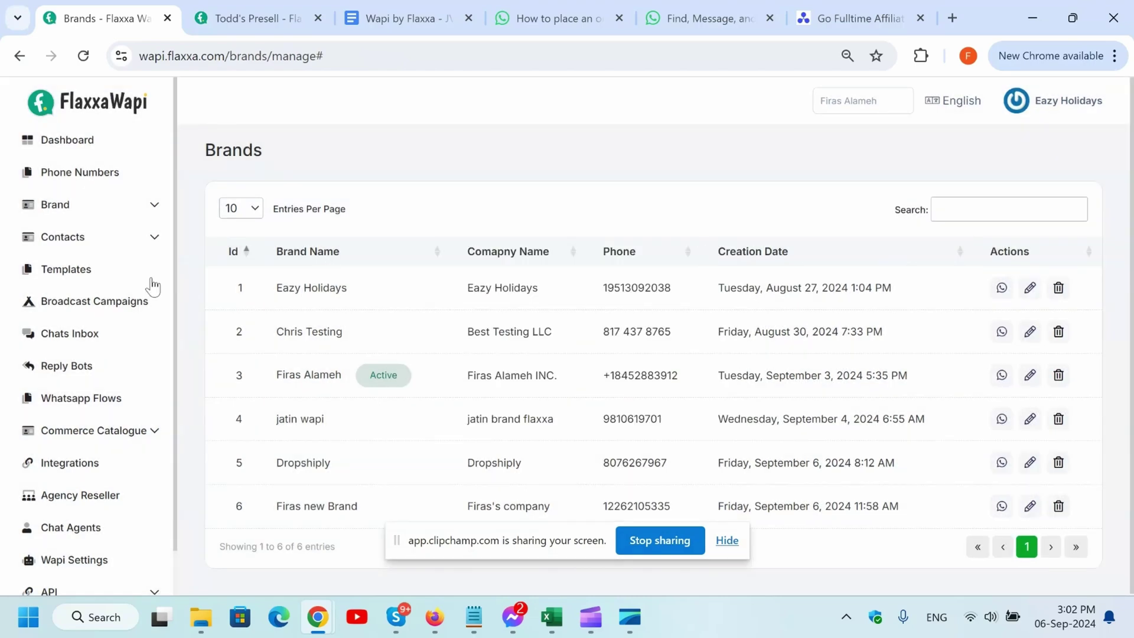
Check the message templates page twice, then open Broadcast Campaigns listing the 'test' campaign.
click(118, 275)
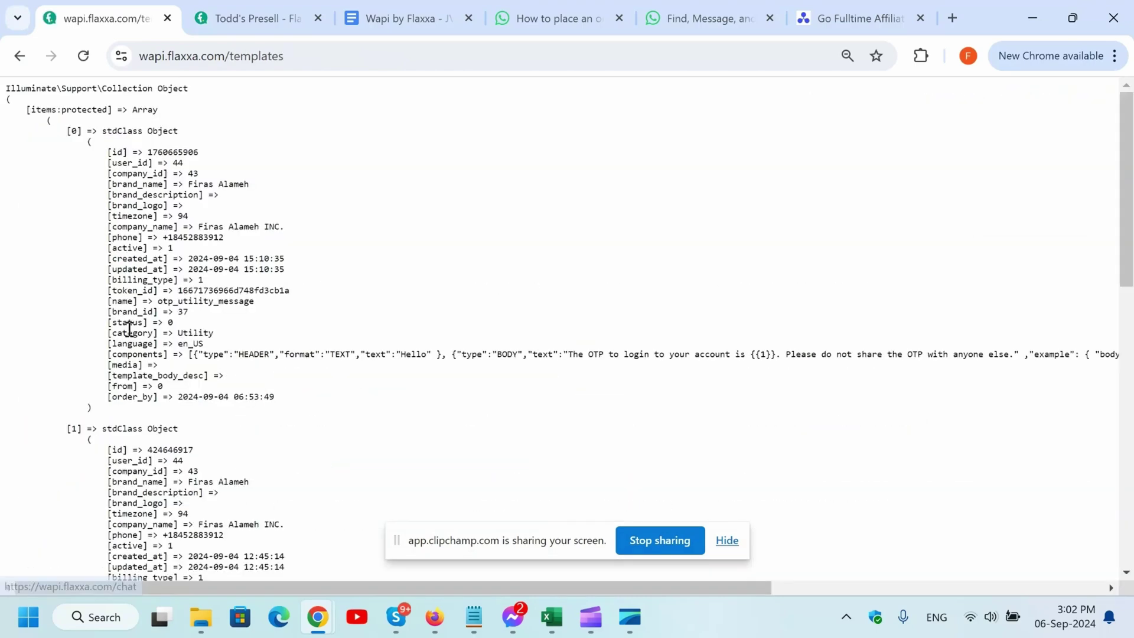
click(19, 56)
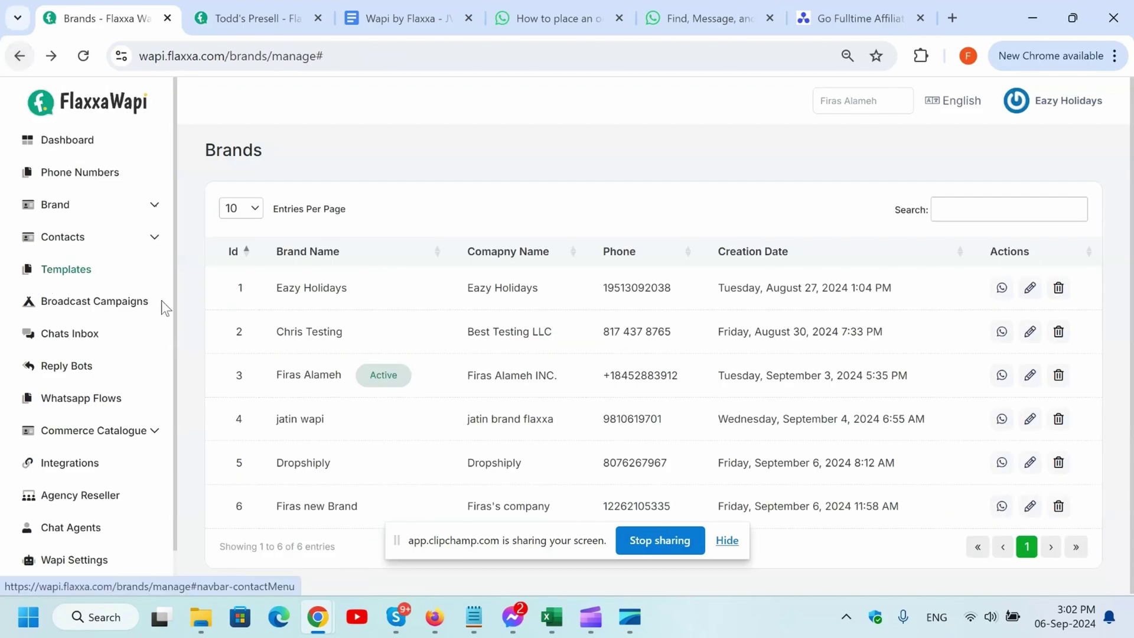
click(81, 273)
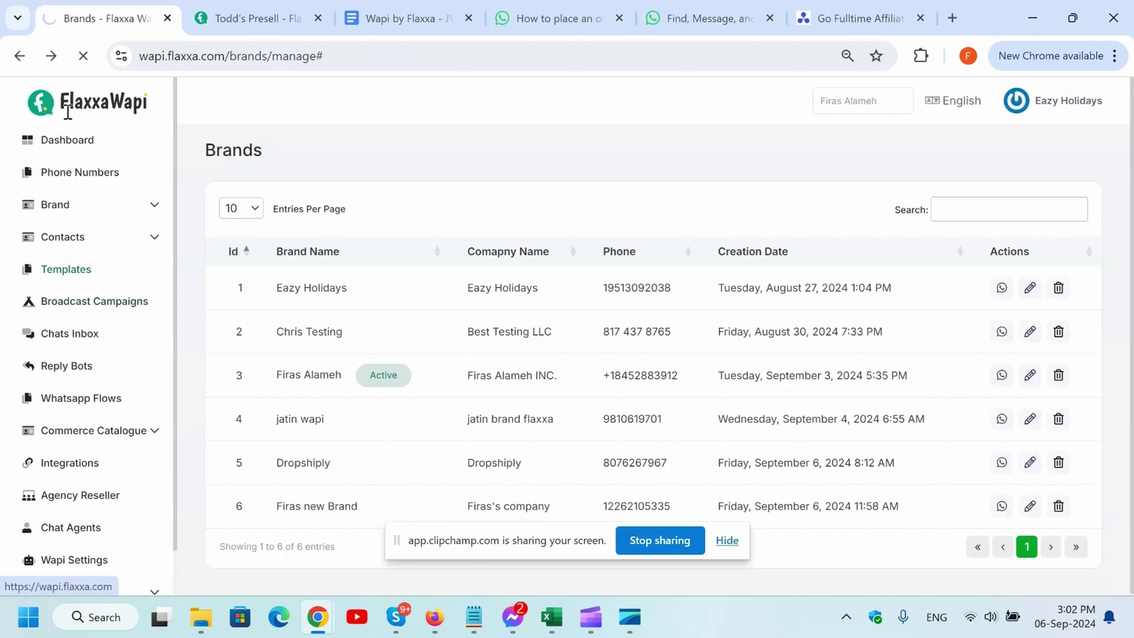
click(19, 55)
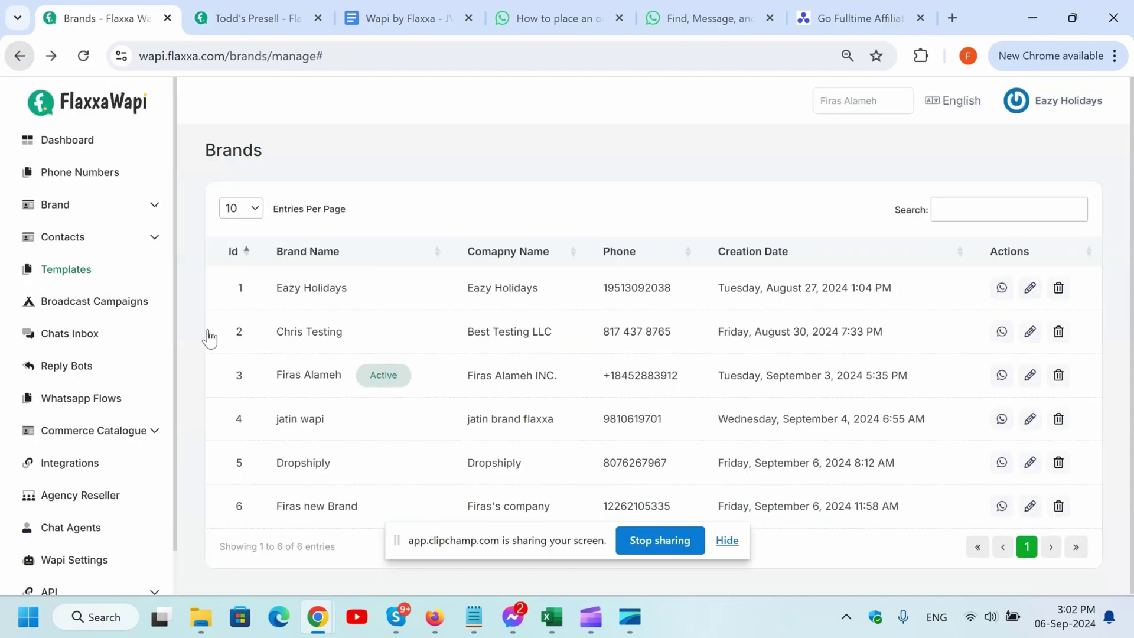
click(94, 308)
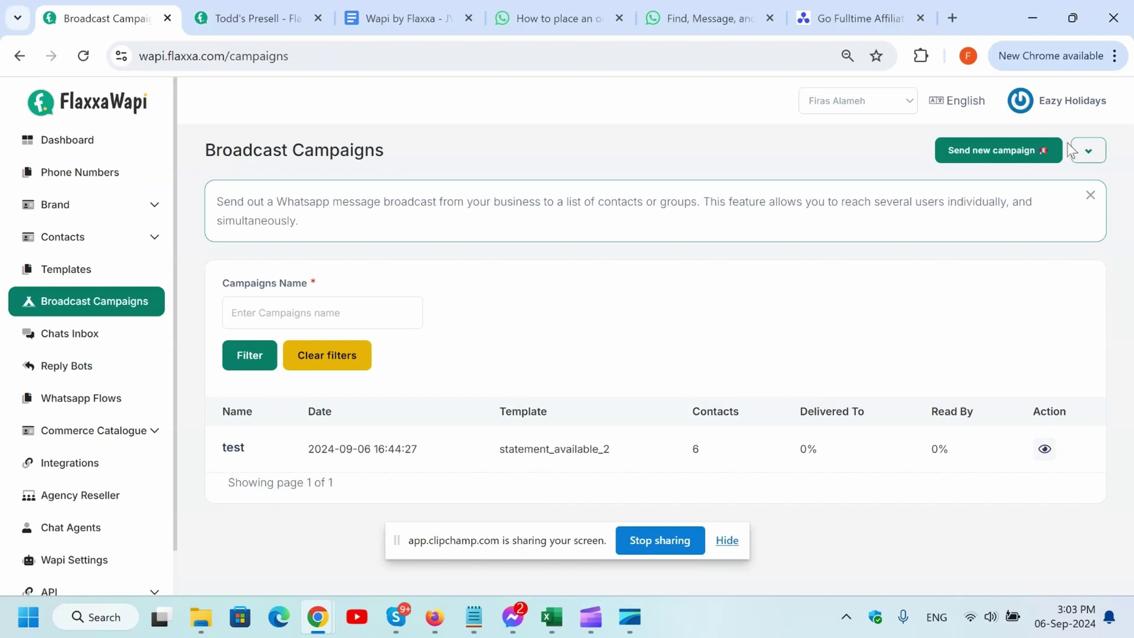
Start a broadcast campaign 'sadasd' using statement_available_2, sent to all 6 contacts.
click(1021, 149)
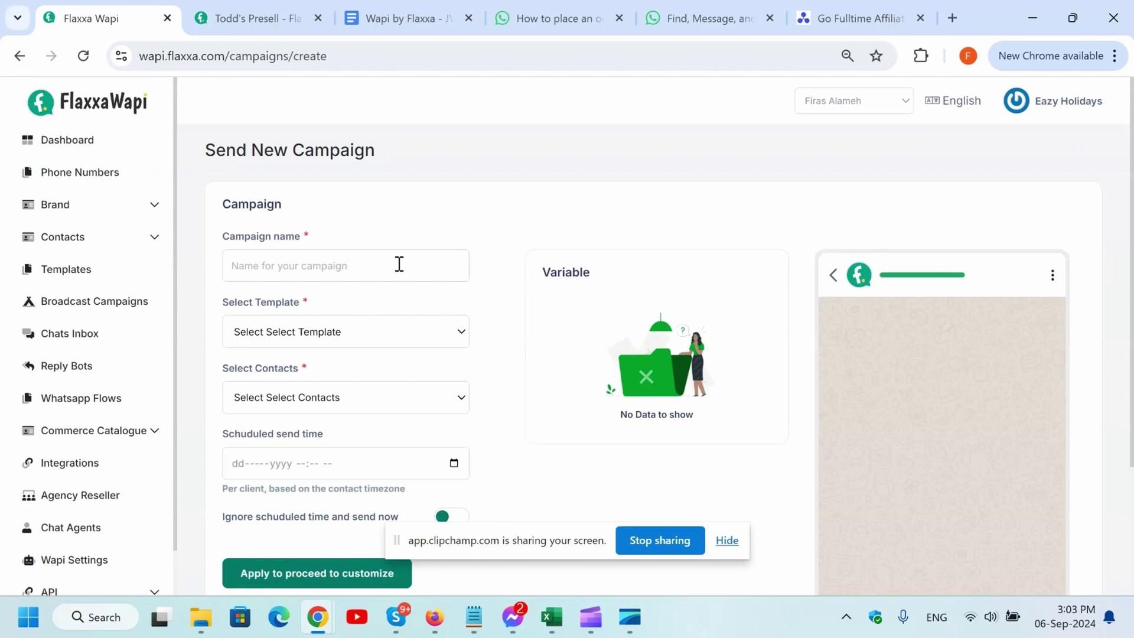
click(399, 264)
text(sadasd)
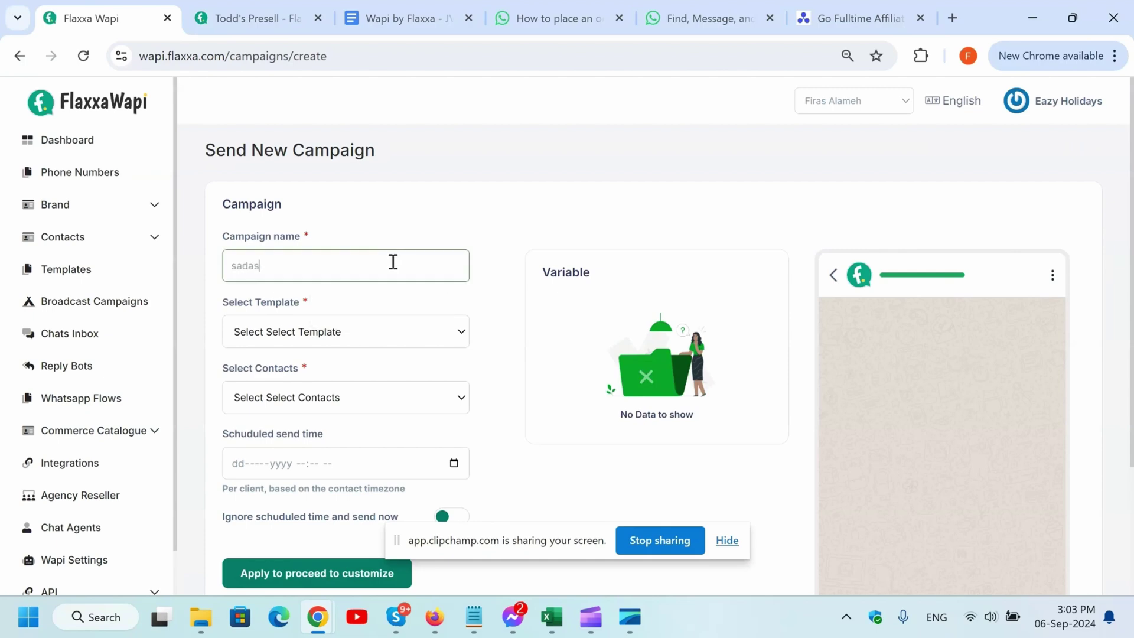
click(350, 331)
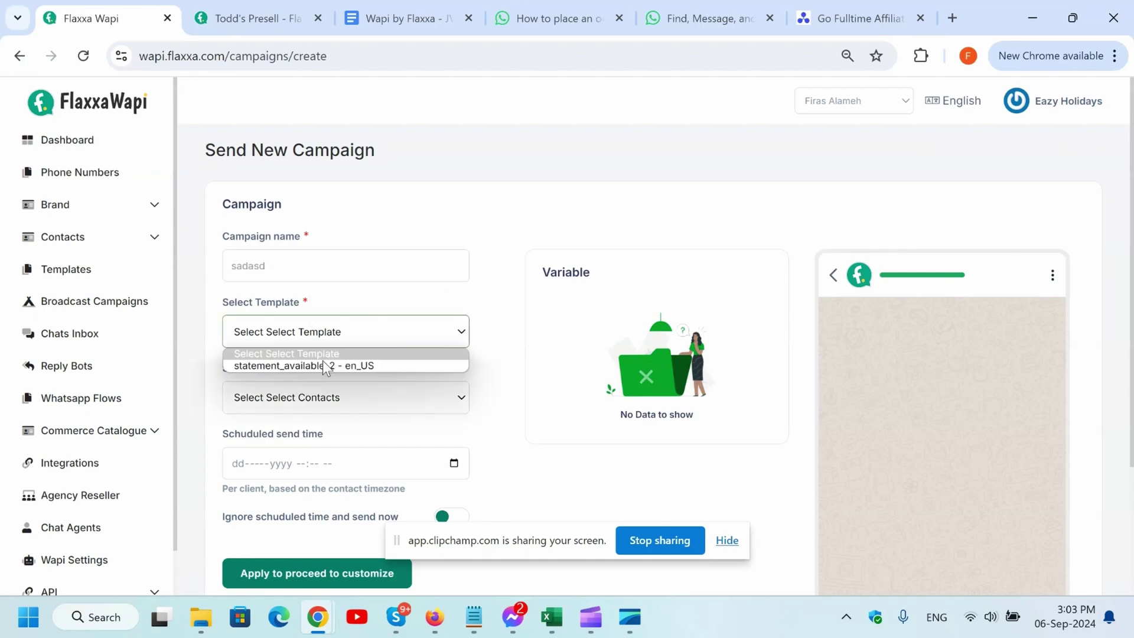
click(322, 361)
click(299, 398)
click(298, 431)
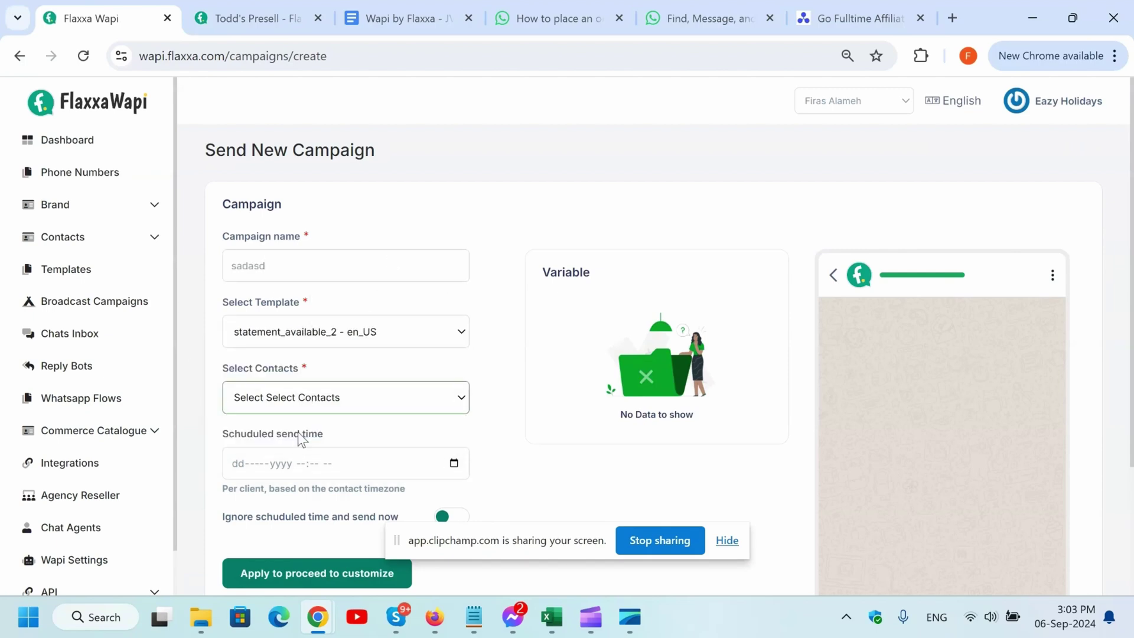
click(254, 470)
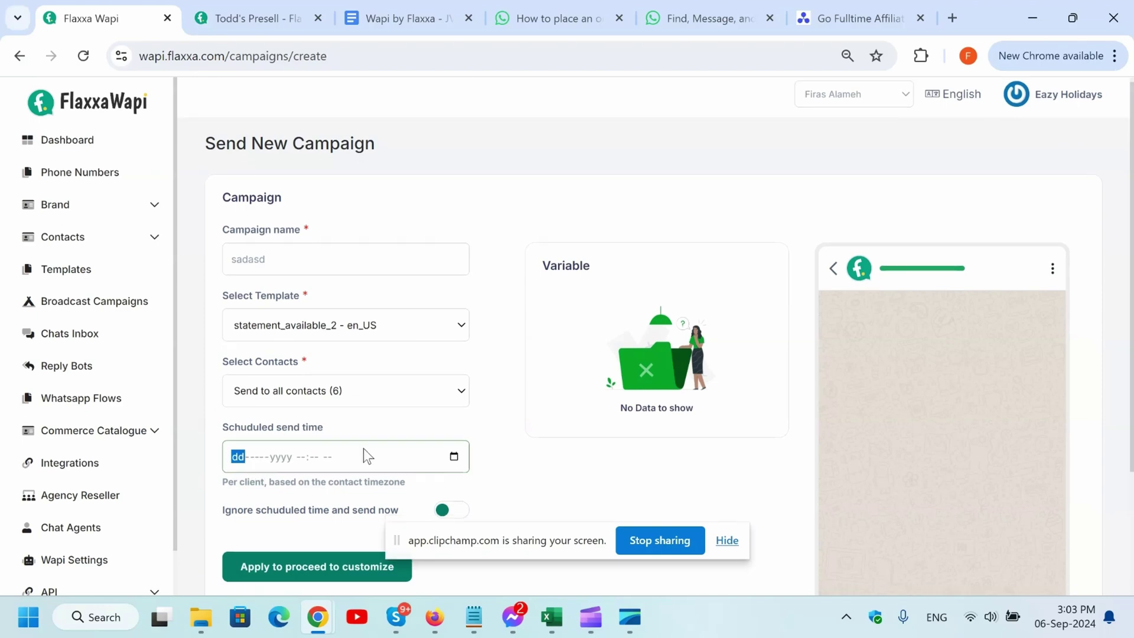
scroll(365, 446, down, 3)
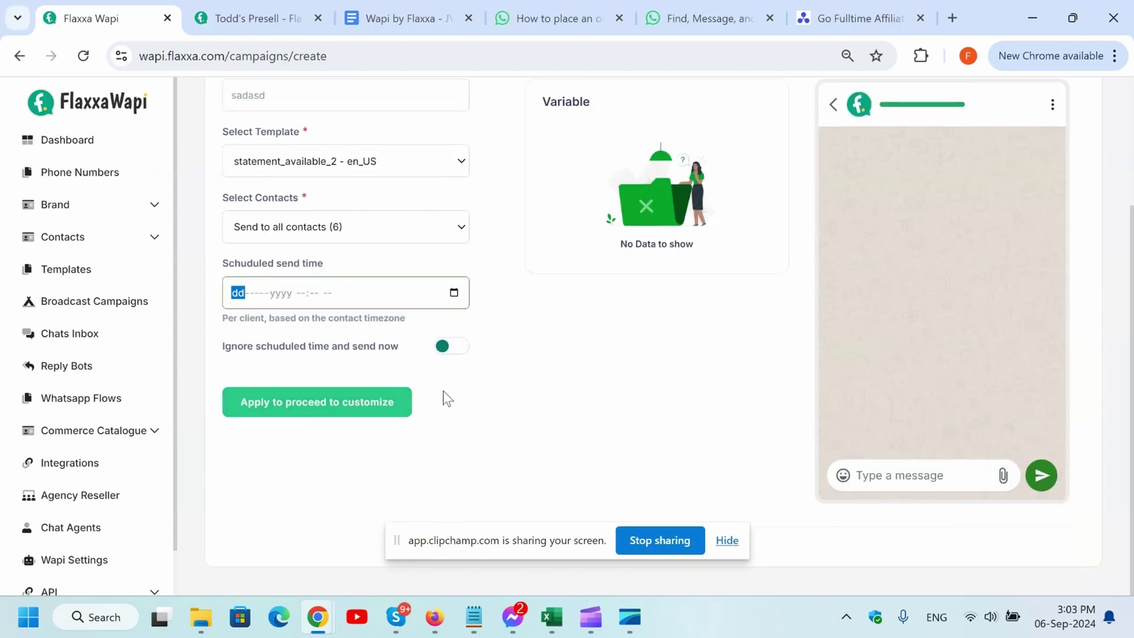
scroll(866, 342, up, 3)
scroll(1004, 348, down, 3)
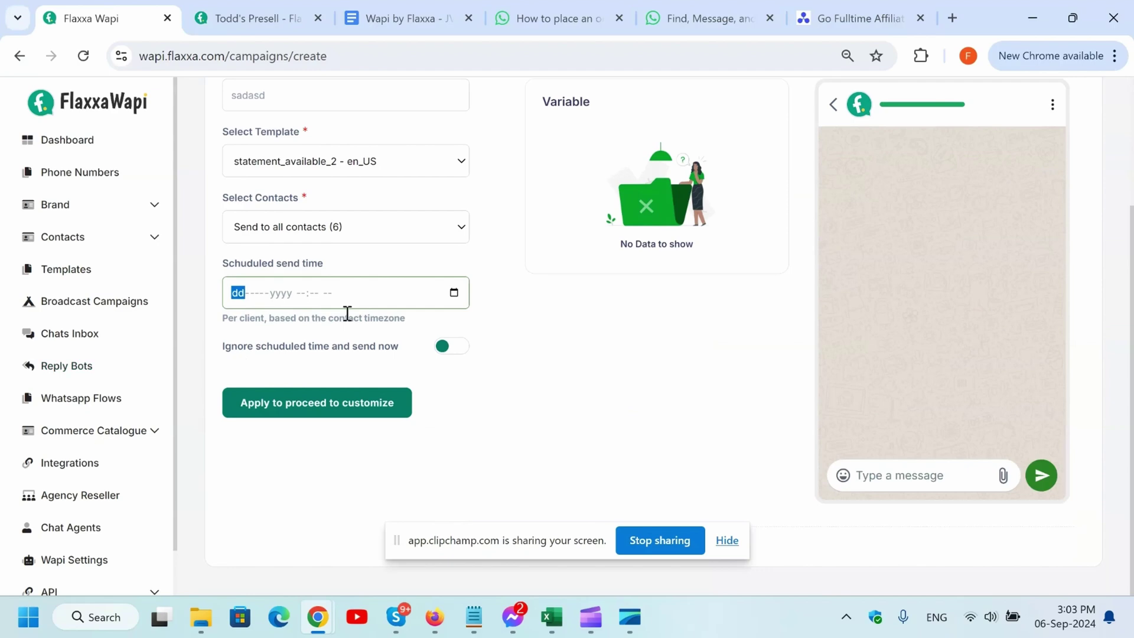
Proceed to customizing the campaign message, review its preview, then go to the Chats Inbox.
click(301, 408)
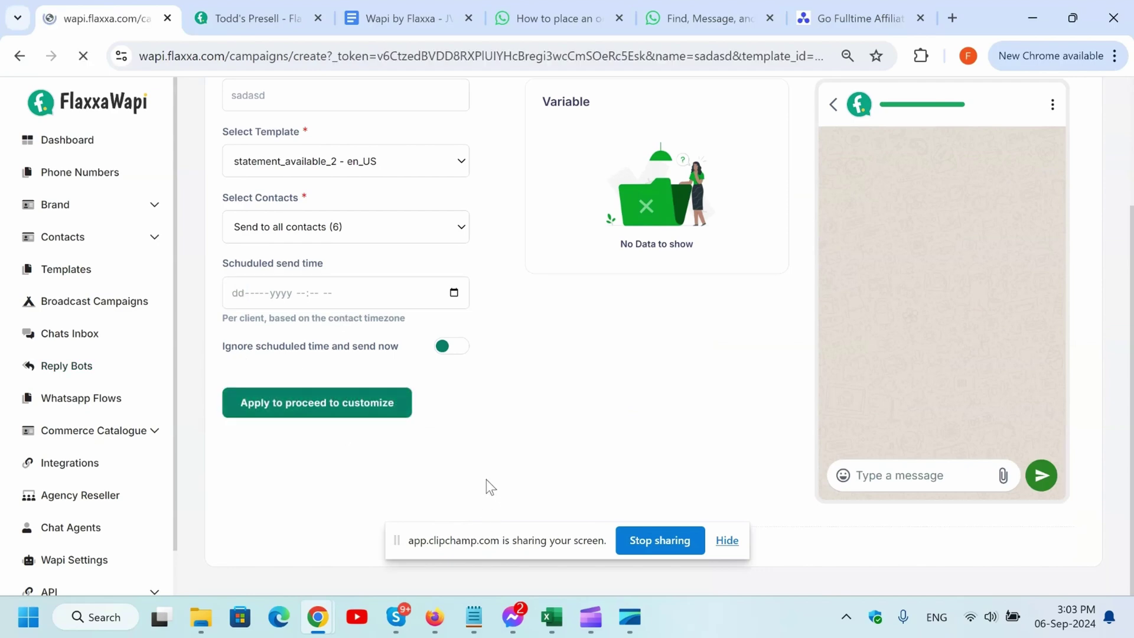
scroll(438, 444, down, 3)
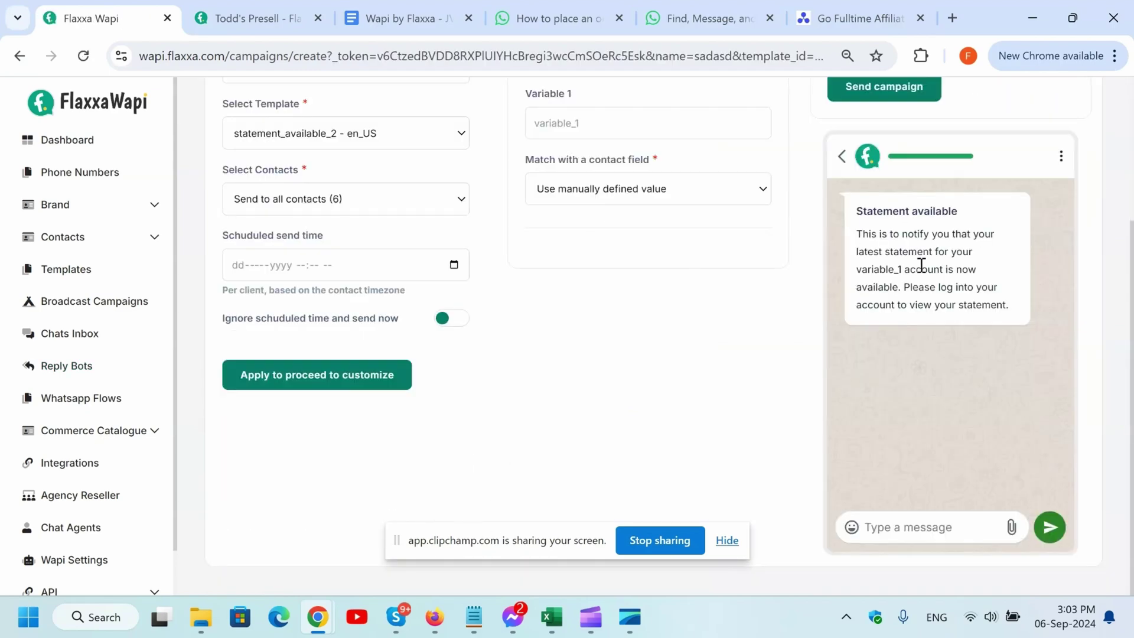
drag(945, 260, 1003, 473)
click(860, 204)
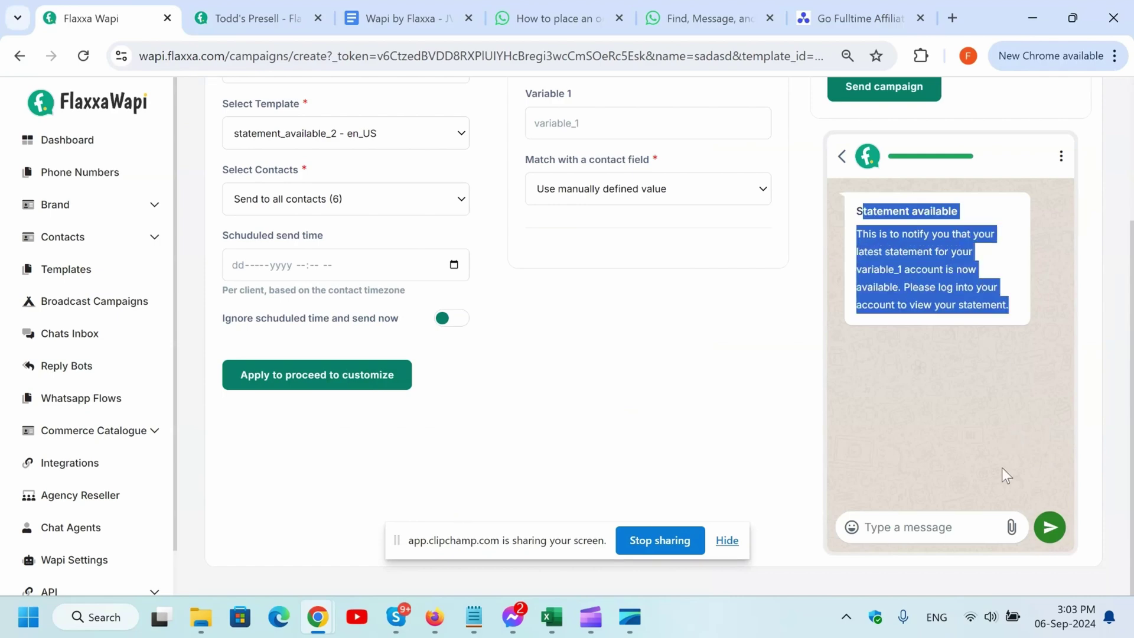
click(79, 342)
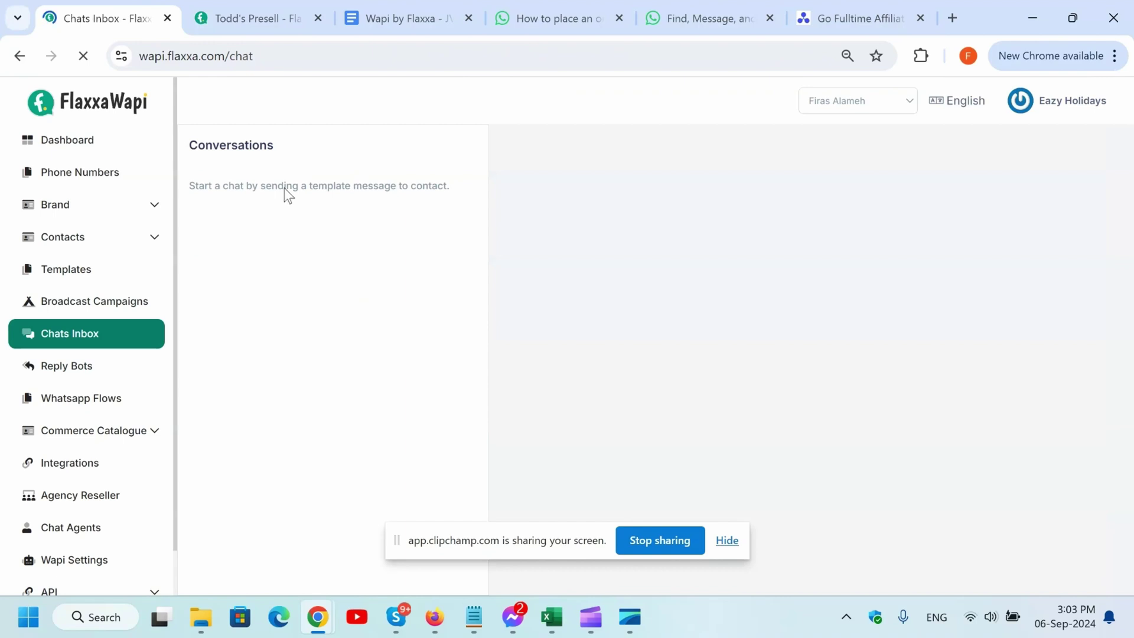
Read the first conversation's bot option replies, try Option 2, then open the second conversation.
click(291, 213)
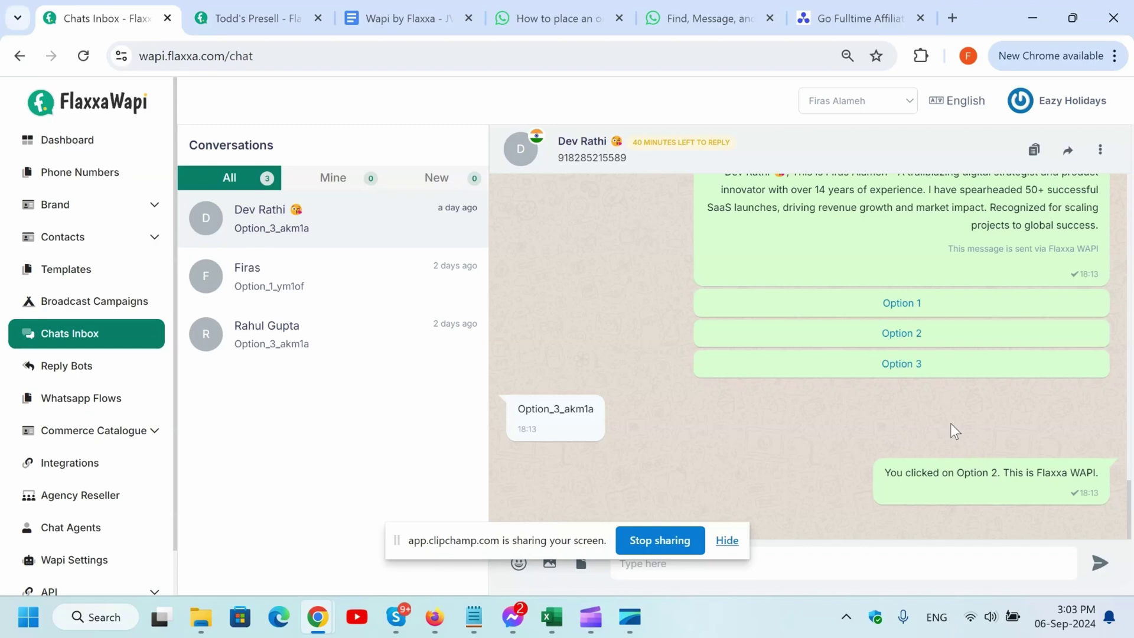
scroll(912, 316, up, 6)
scroll(914, 320, down, 4)
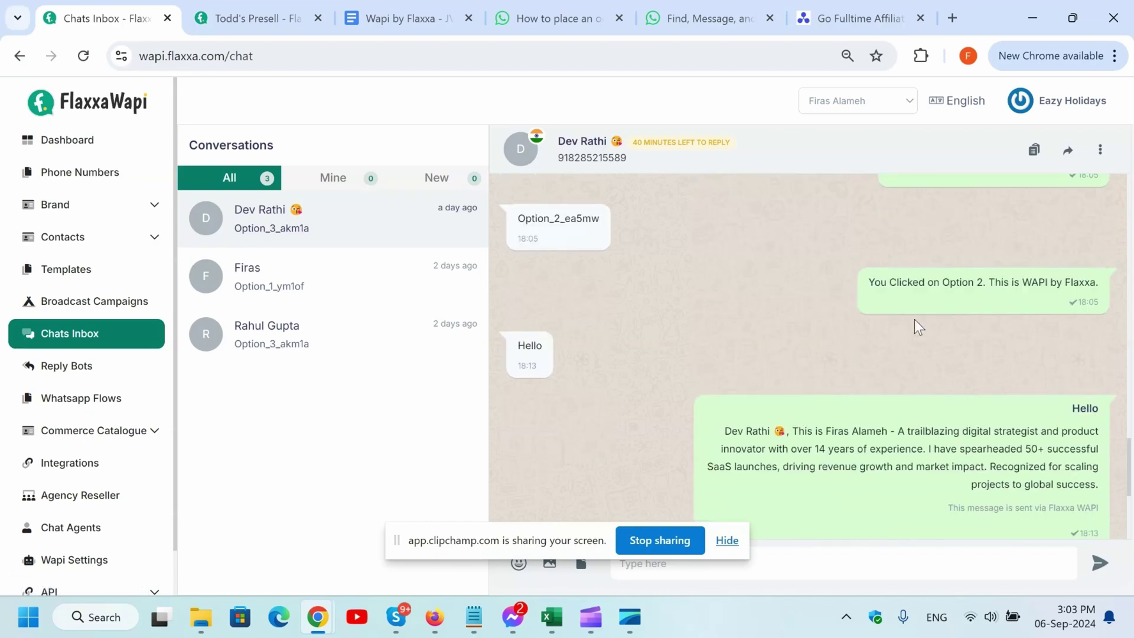
scroll(605, 219, up, 2)
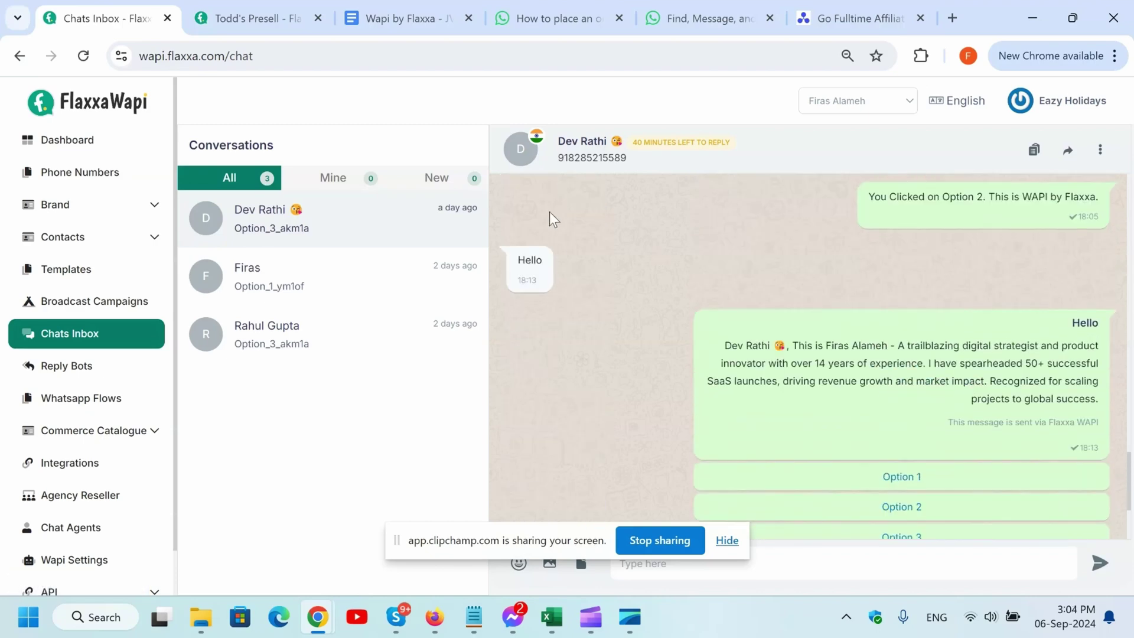
click(562, 300)
scroll(715, 362, down, 2)
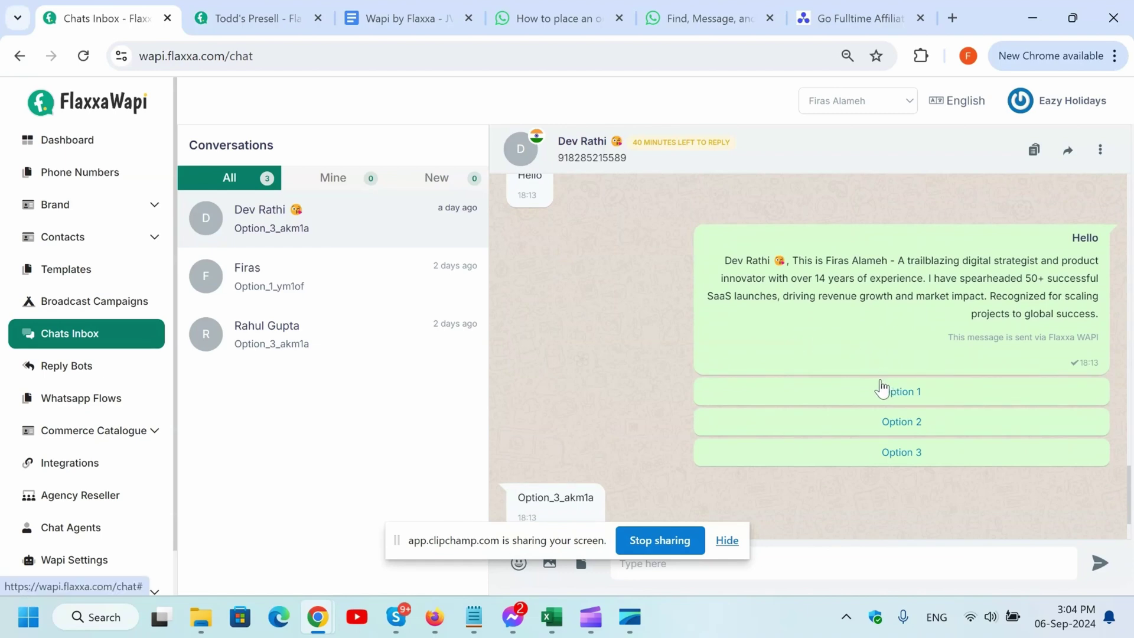
click(870, 423)
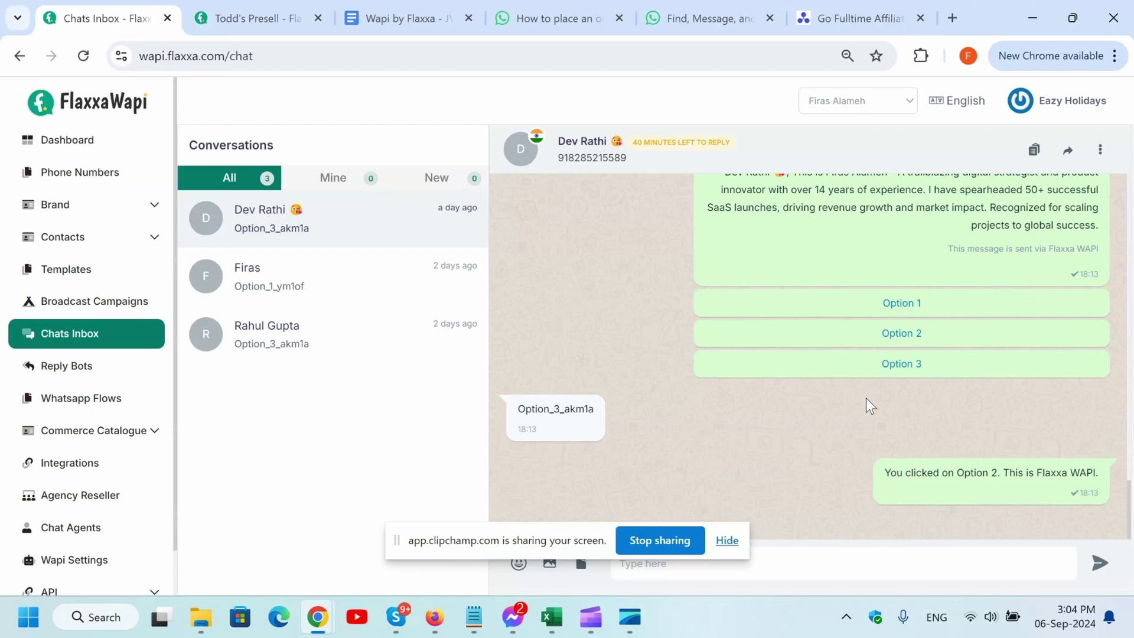
click(278, 300)
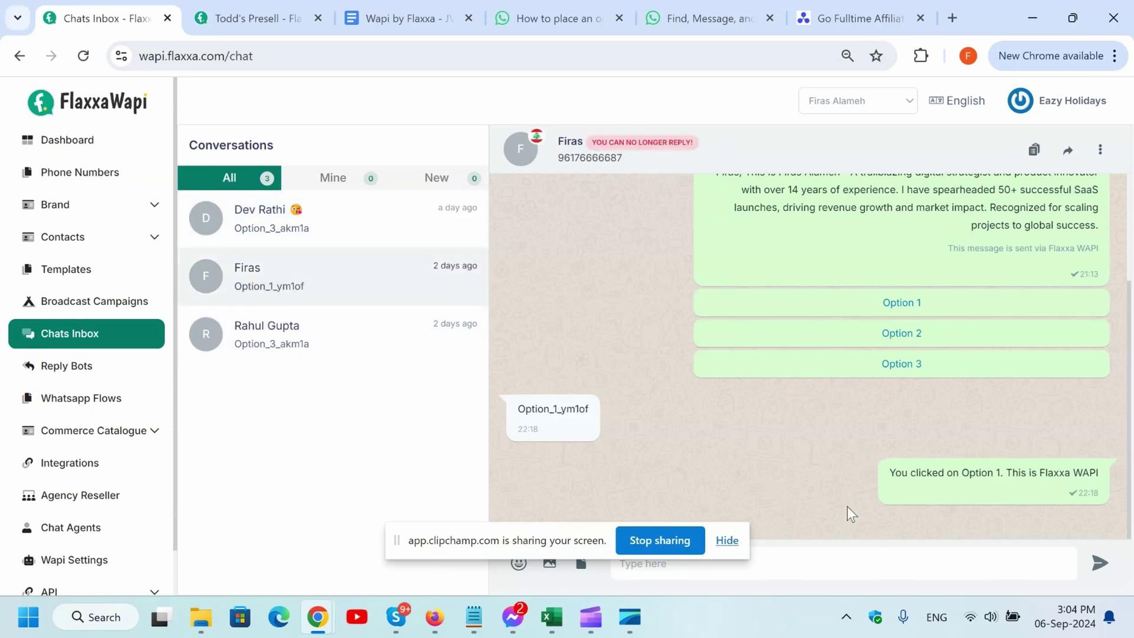
On Reply Bots, highlight the Introduction Next Steps, Further Steps 2 and 3 bots, then open Whatsapp Flows.
click(104, 371)
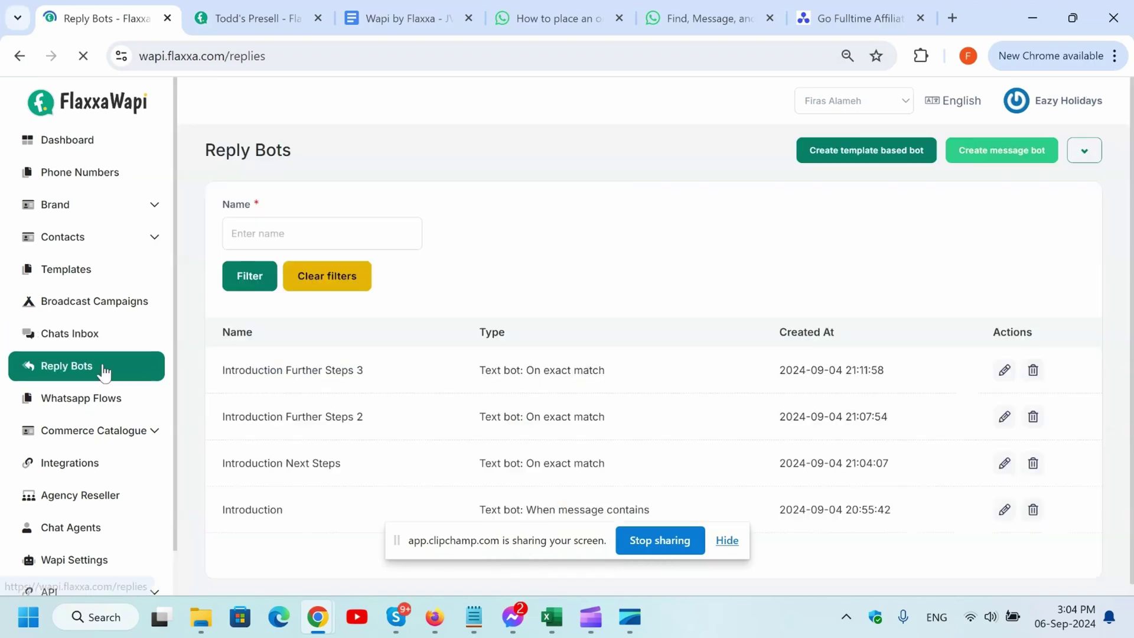
scroll(639, 253, down, 1)
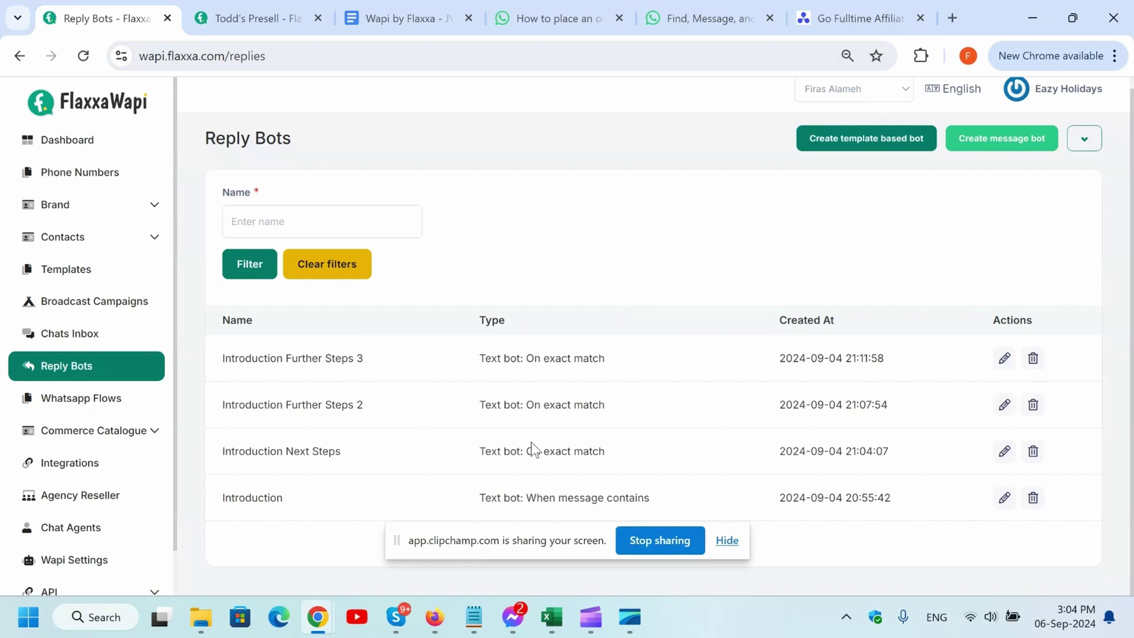
drag(406, 452, 265, 443)
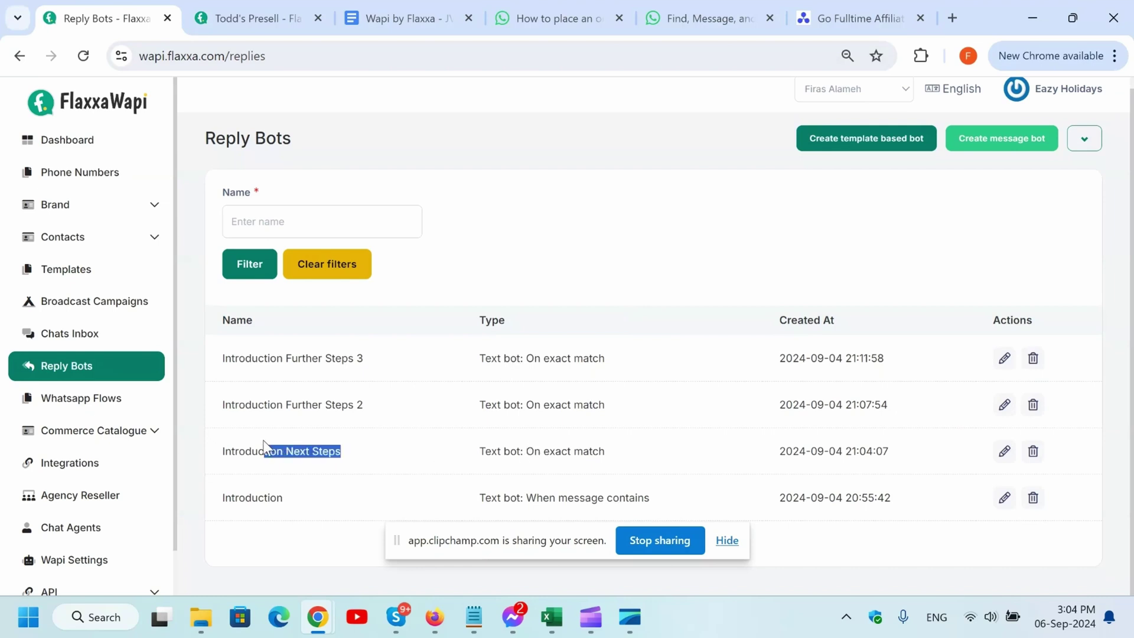
drag(417, 409, 303, 405)
drag(379, 376, 303, 367)
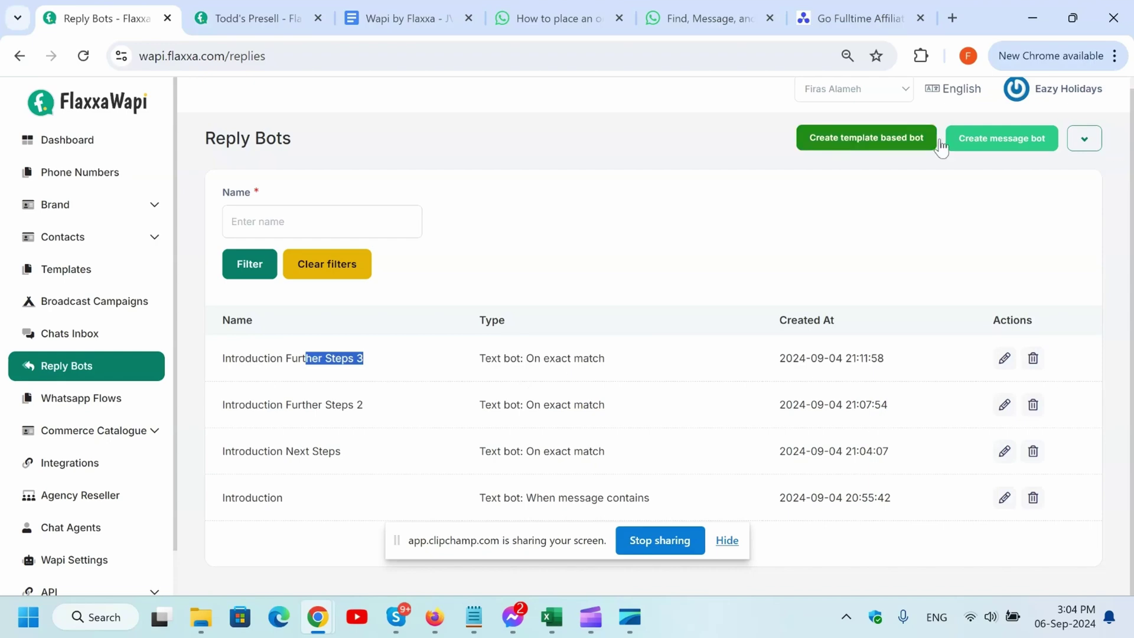
click(108, 410)
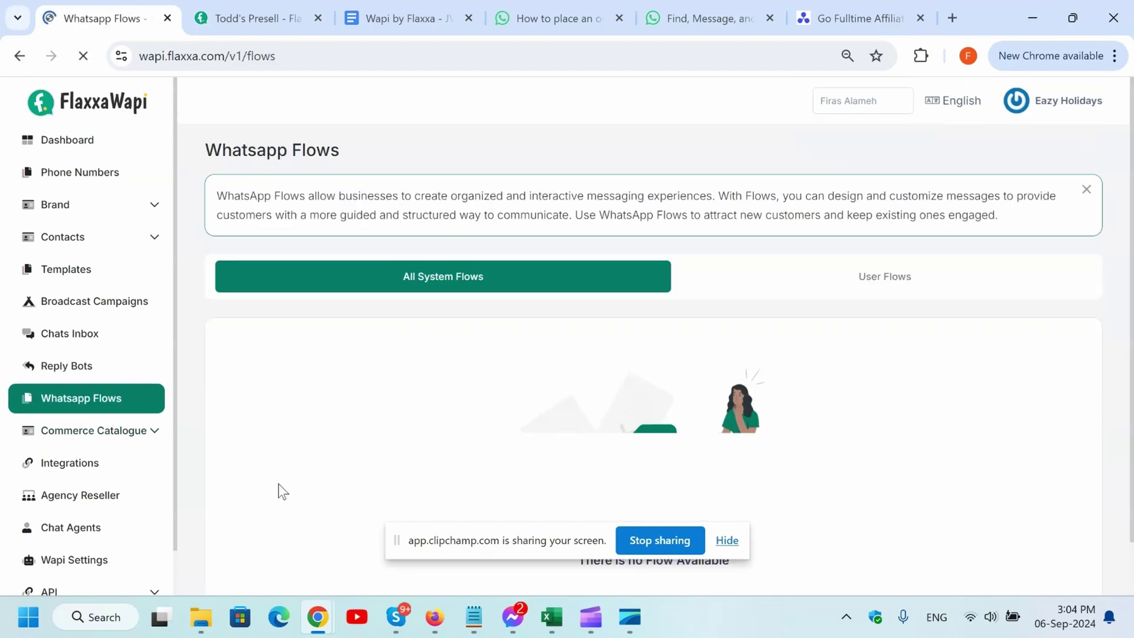
Create a new user flow named 'wqewqe', going through its screen title and button label fields.
click(811, 285)
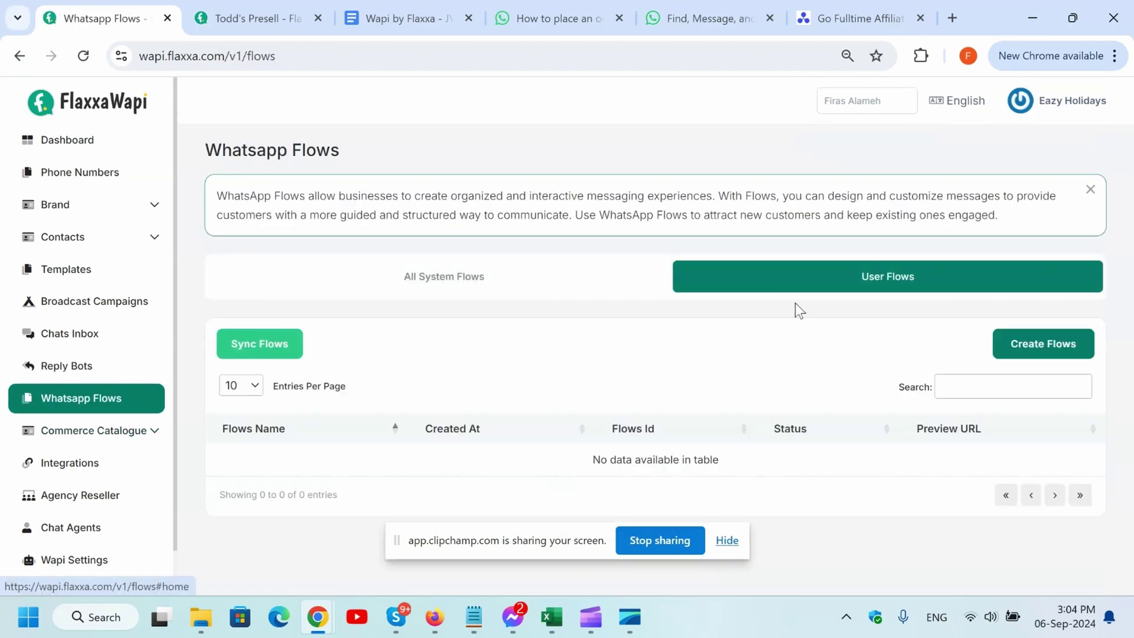
click(1026, 350)
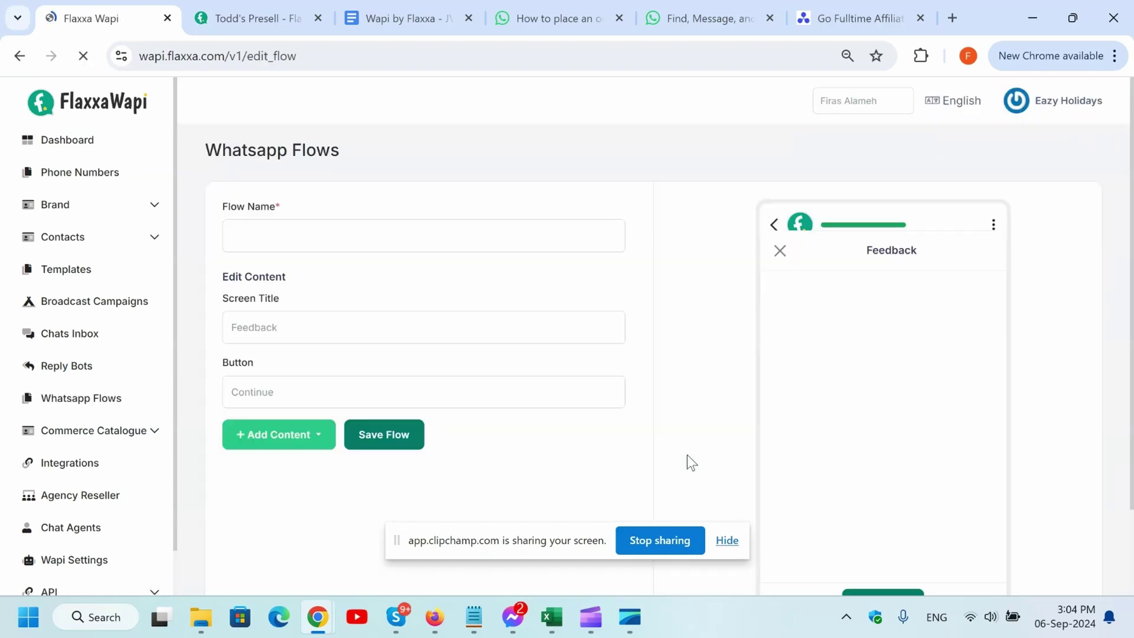
click(286, 236)
text(wqewqe)
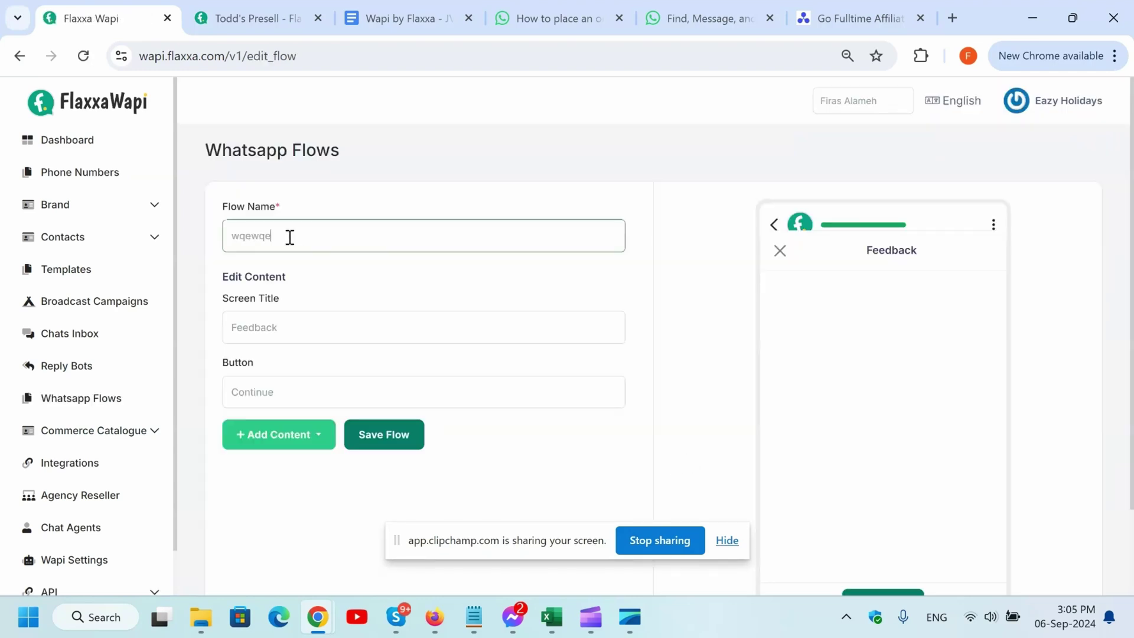
click(285, 323)
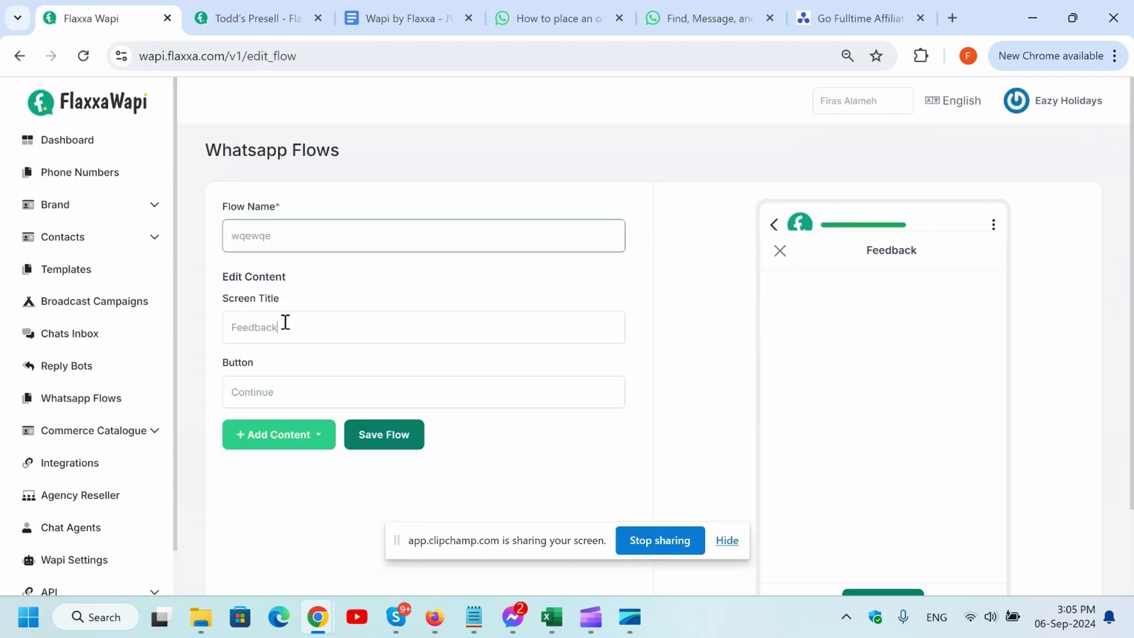
click(302, 391)
drag(303, 392, 260, 397)
scroll(413, 425, down, 2)
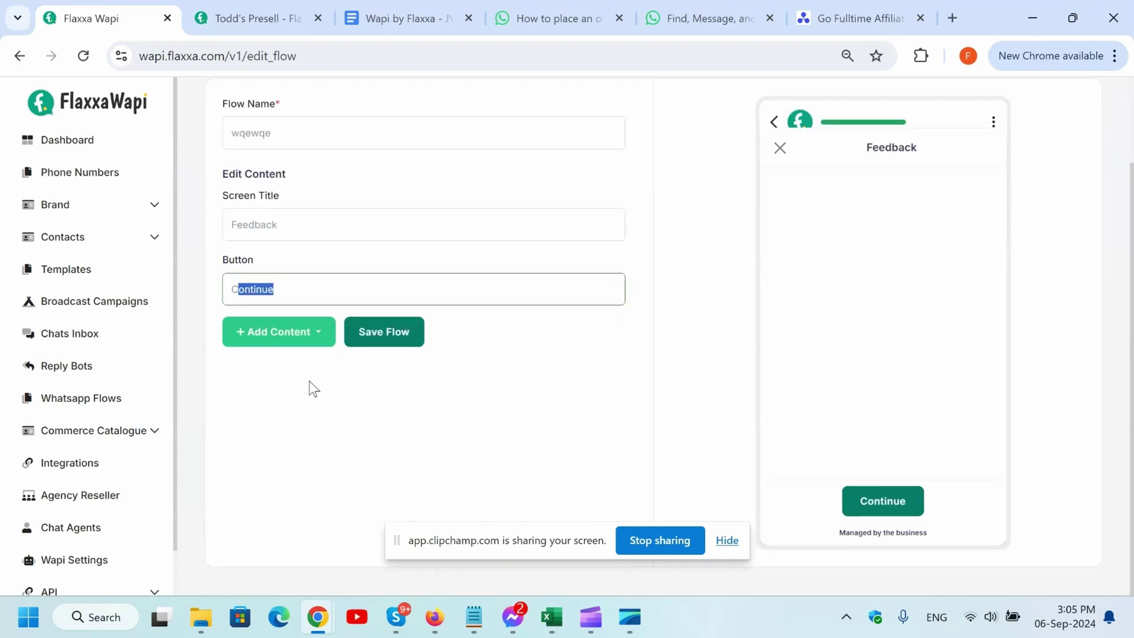
Add a Small Heading text block welcoming the user by name and asking them to leave feedback.
click(295, 339)
mouse_move(291, 248)
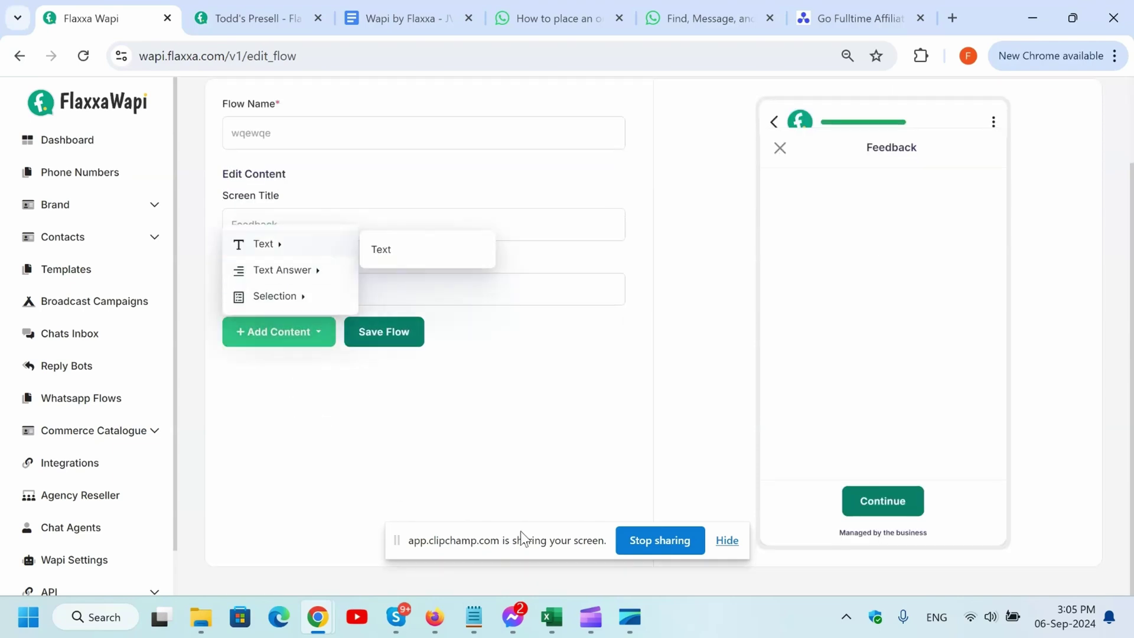
click(418, 247)
scroll(392, 438, down, 1)
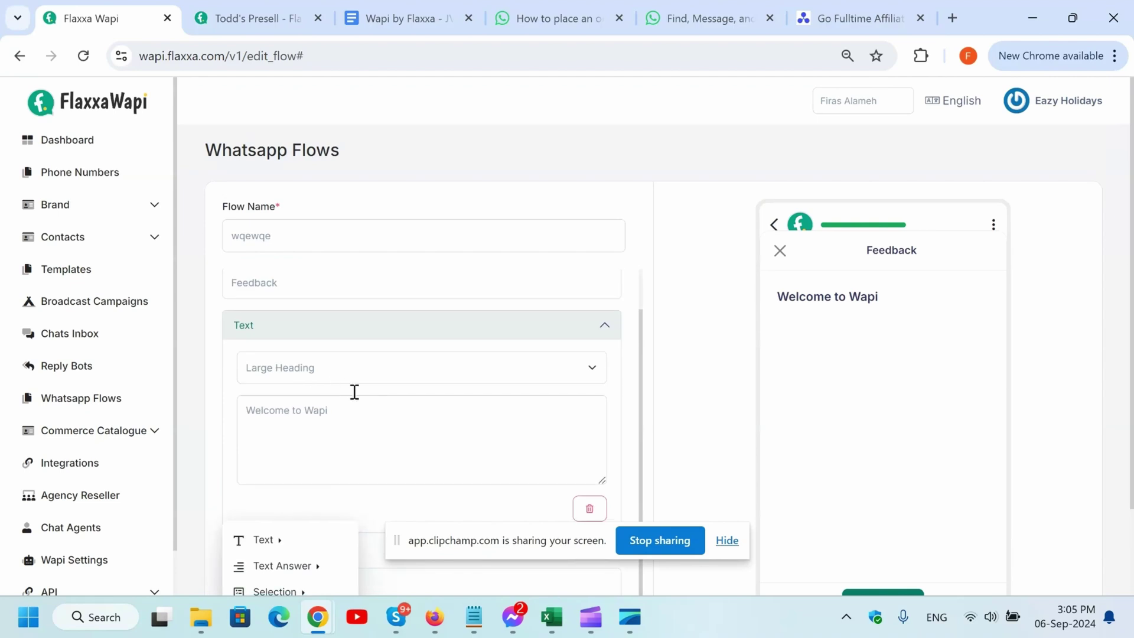
click(384, 371)
click(362, 403)
click(358, 417)
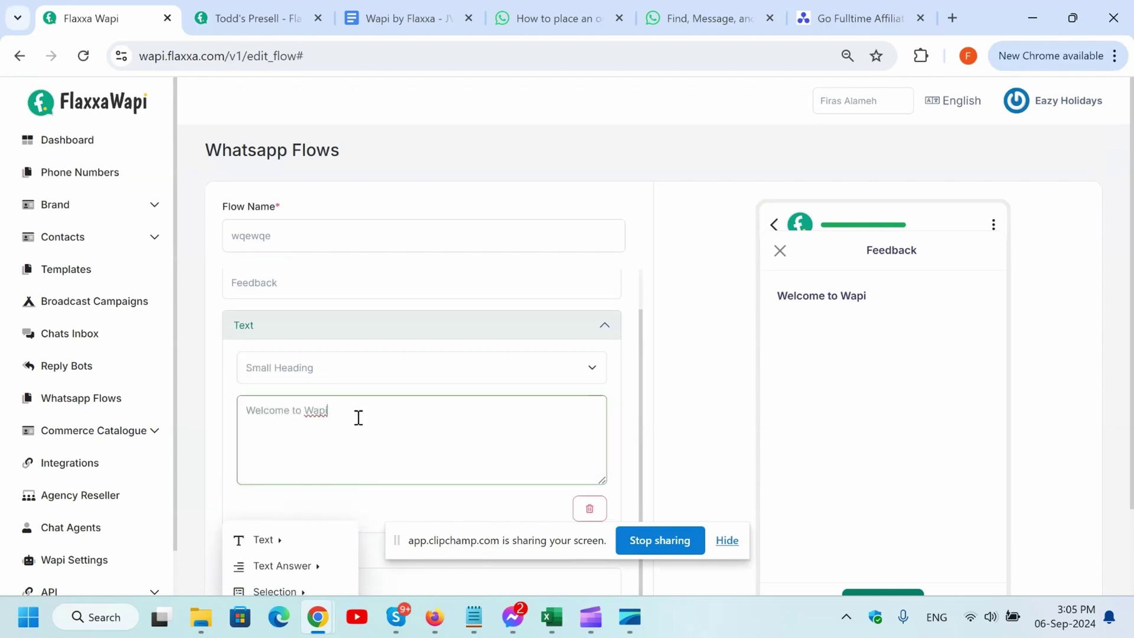
key(BackSpace)
key(BackSpace)
key(BackSpace)
key(BackSpace)
key(BackSpace)
key(BackSpace)
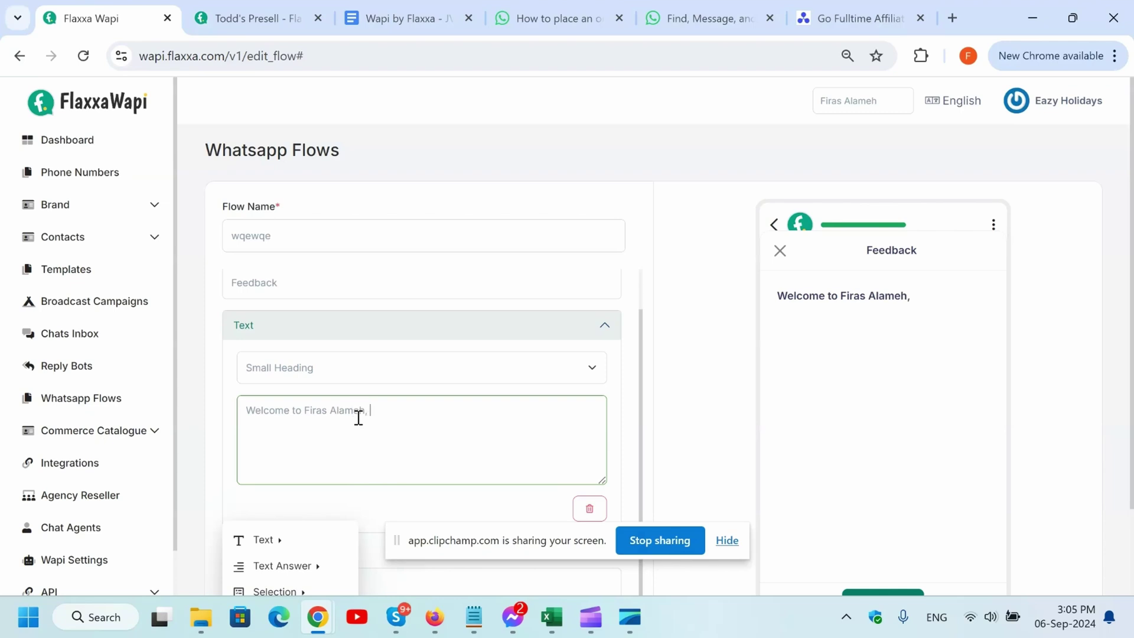
text(please give us and)
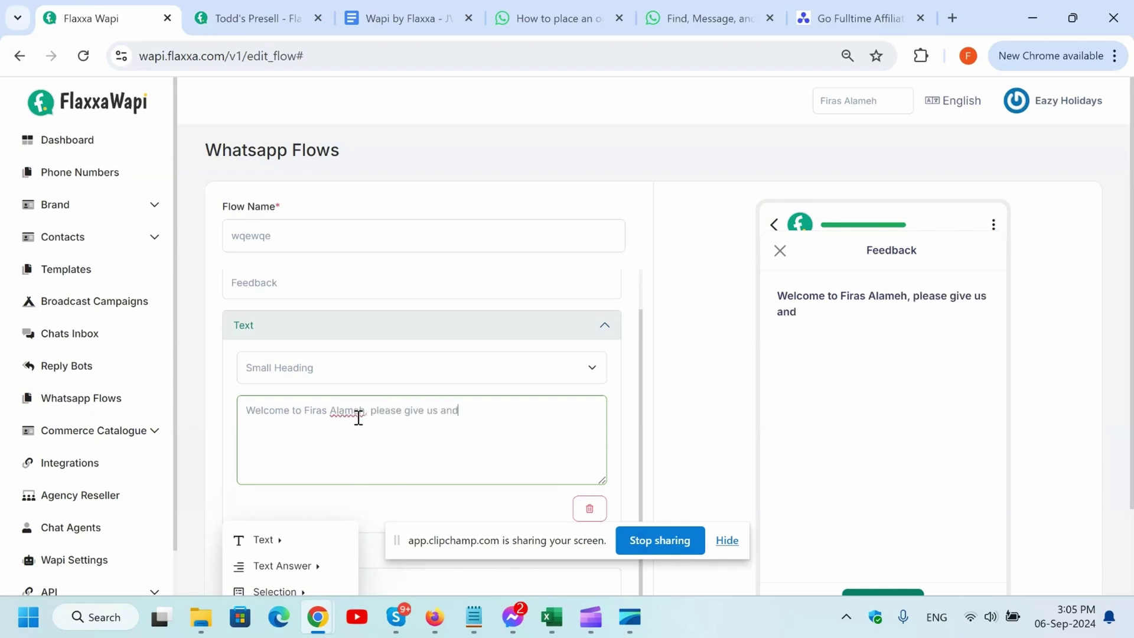
text( leave your feedbac)
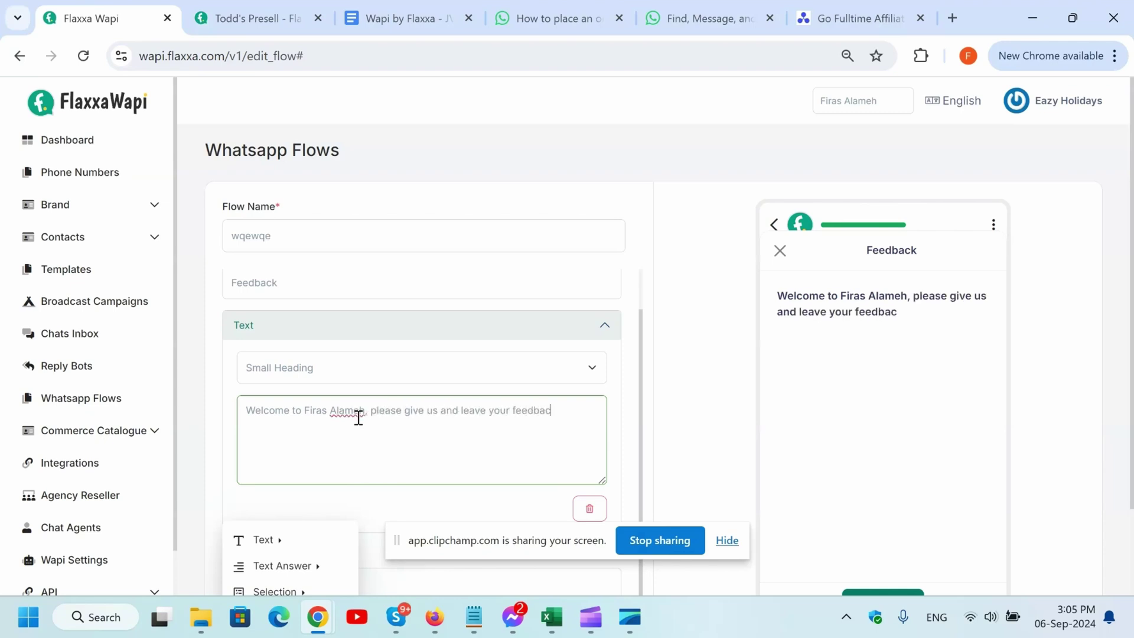
text(k)
scroll(366, 402, down, 2)
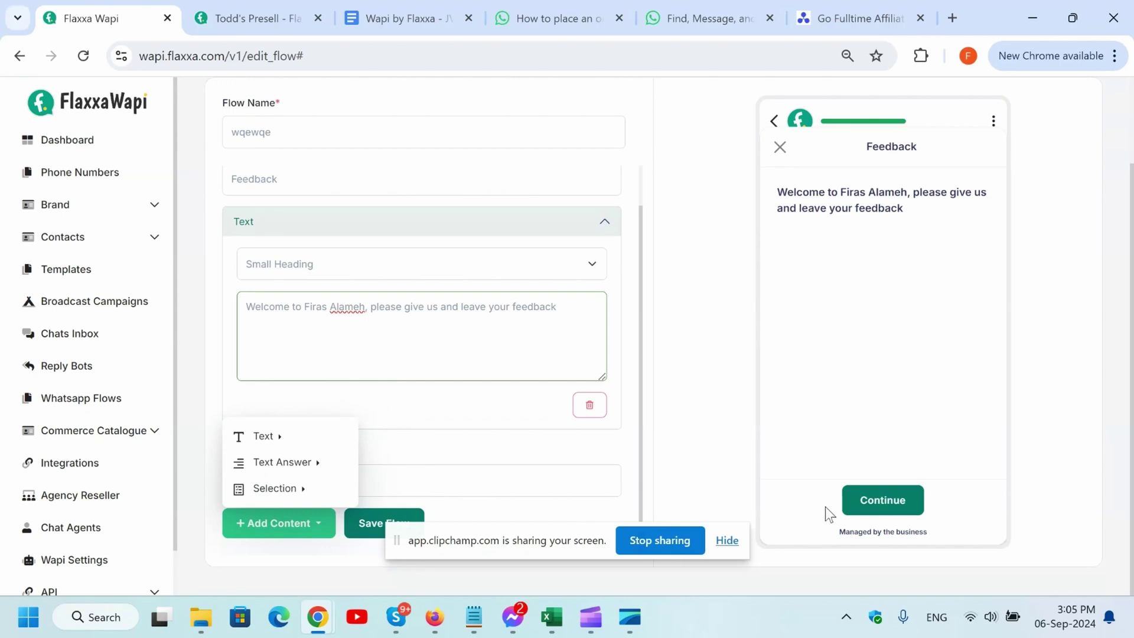
click(847, 507)
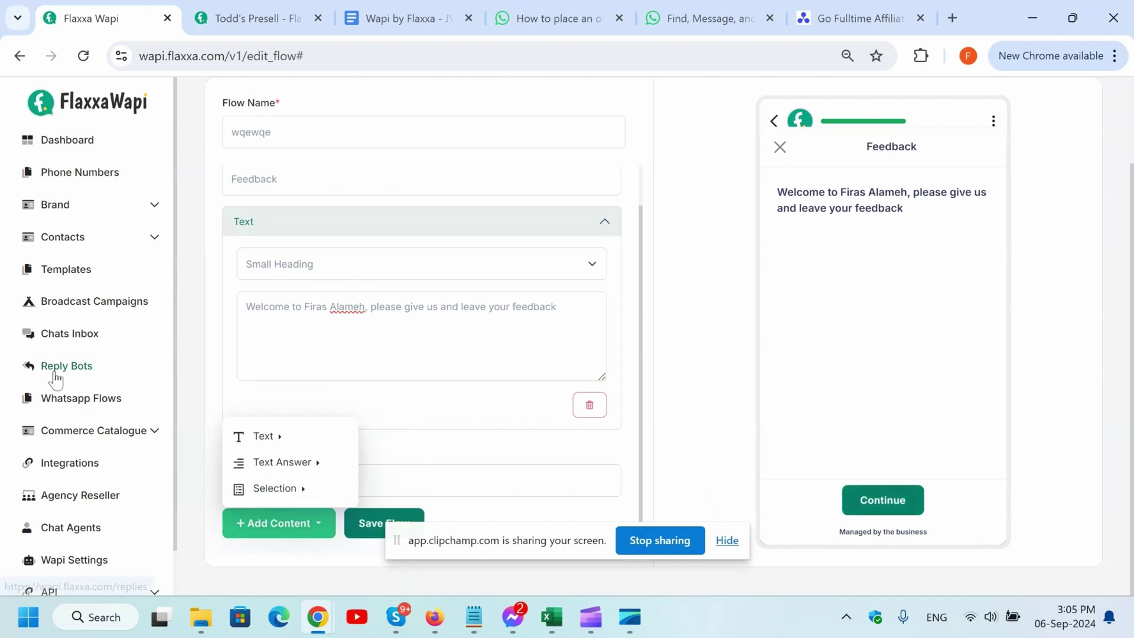
Open the Commerce Catalogue management page and start adding a new item.
click(105, 437)
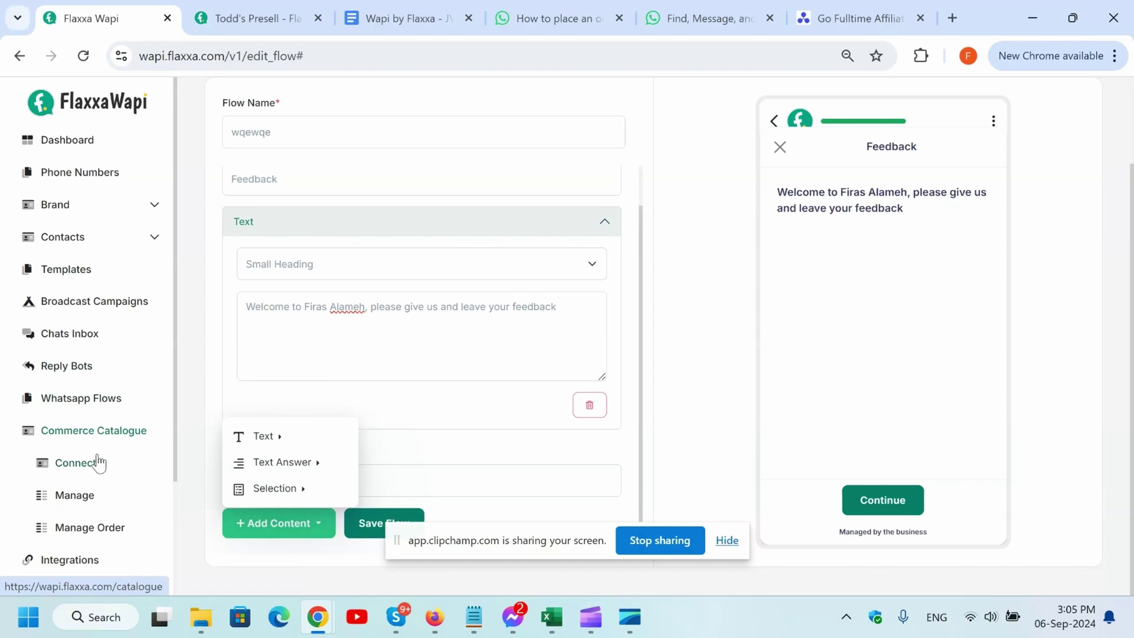
click(94, 498)
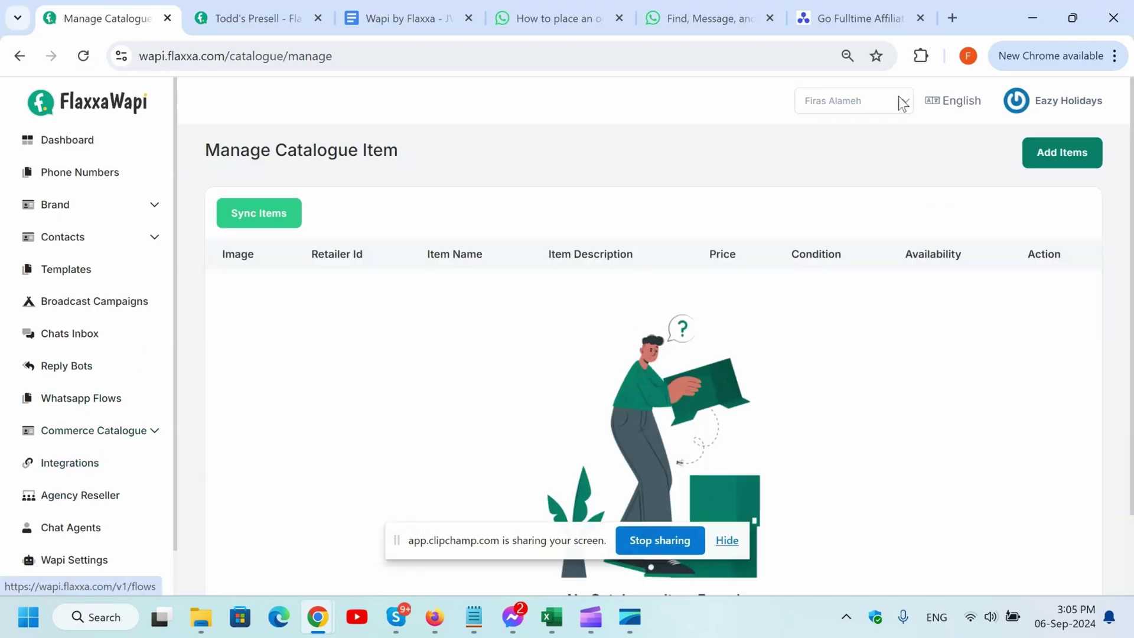
click(1030, 166)
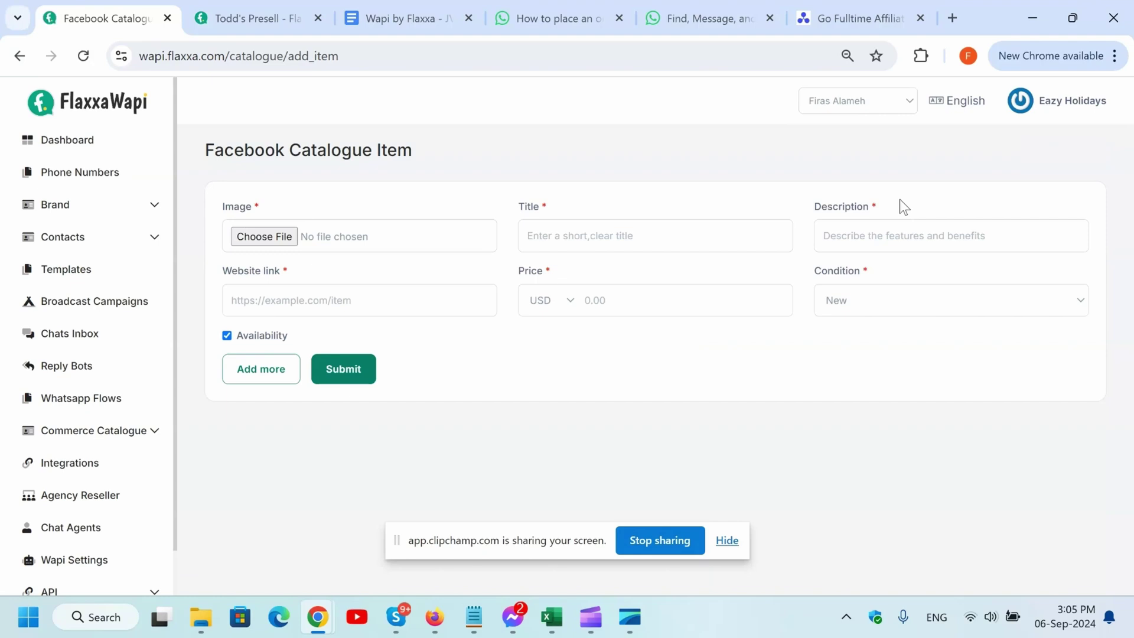
Go through the item title, description, condition (New) and website fields, and turn Availability off.
click(604, 237)
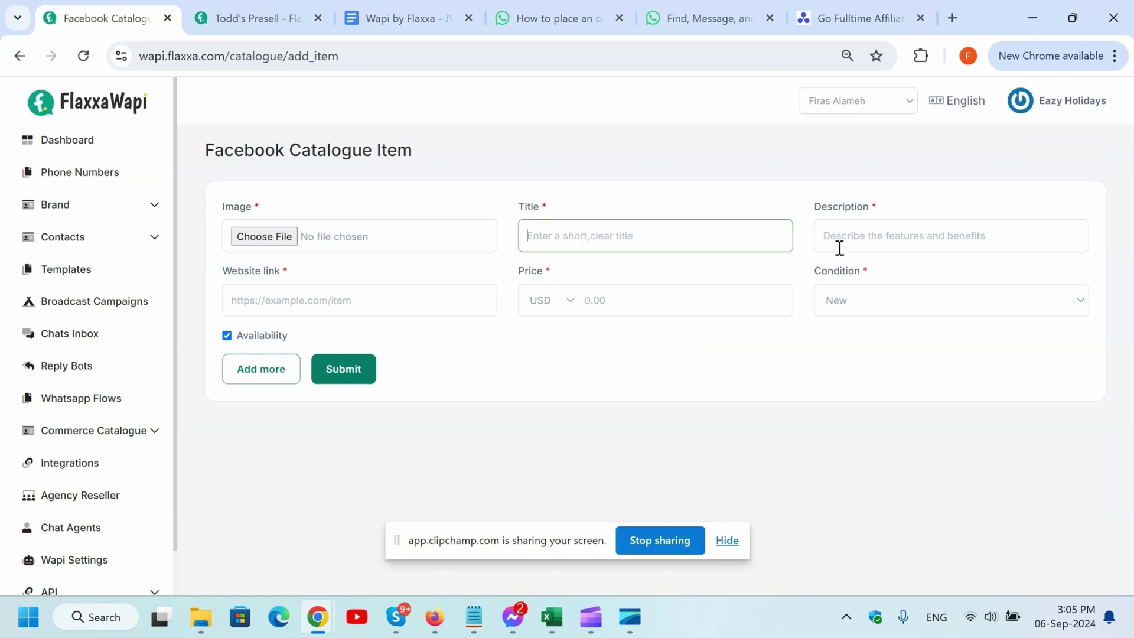
click(839, 248)
click(864, 298)
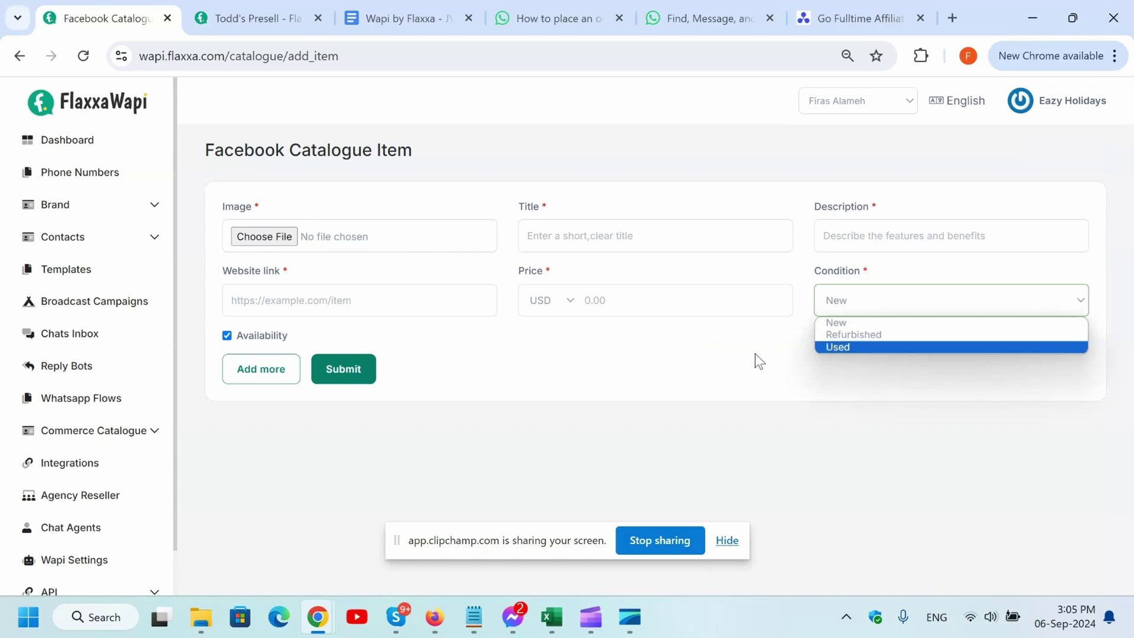
click(655, 306)
click(335, 295)
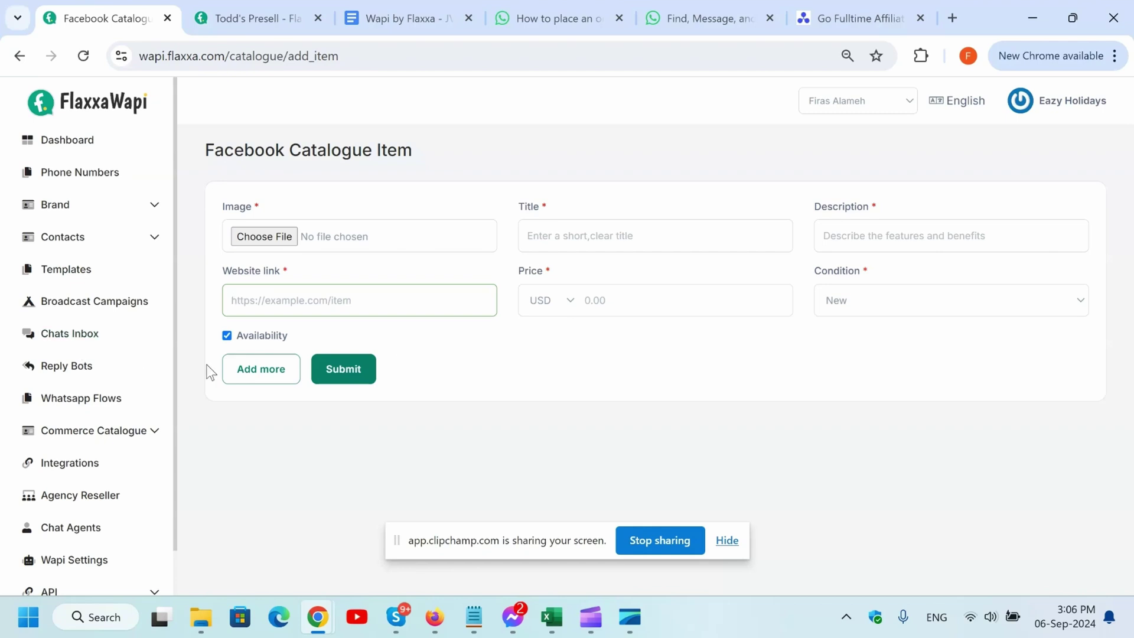
click(228, 335)
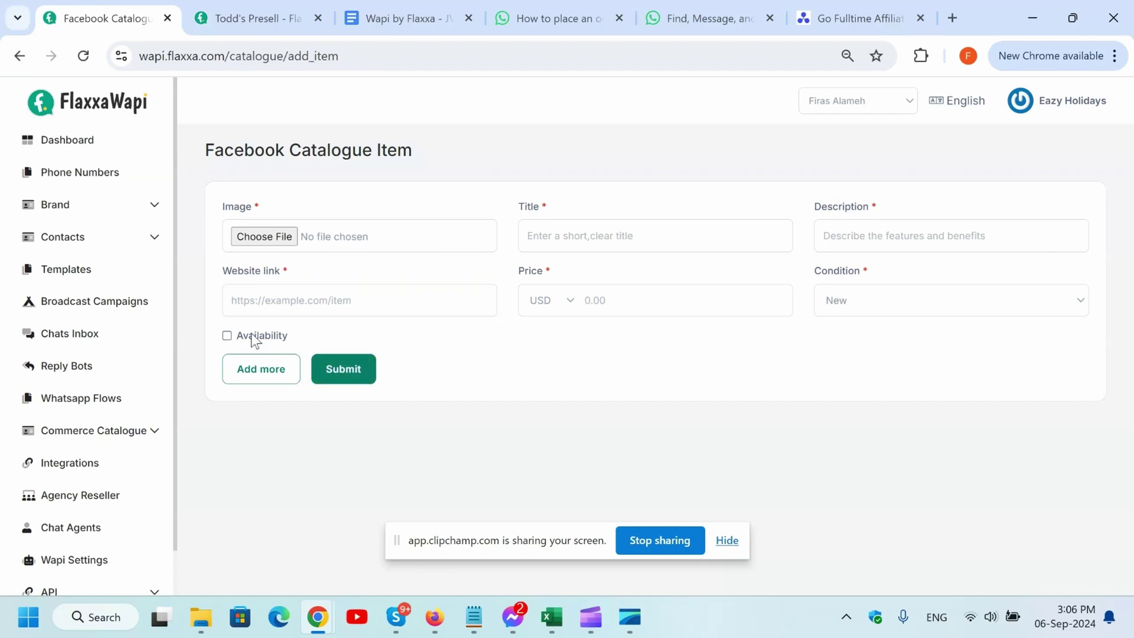
Open Integrations, dismiss the Messenger chat notification, and scroll around the page.
click(96, 465)
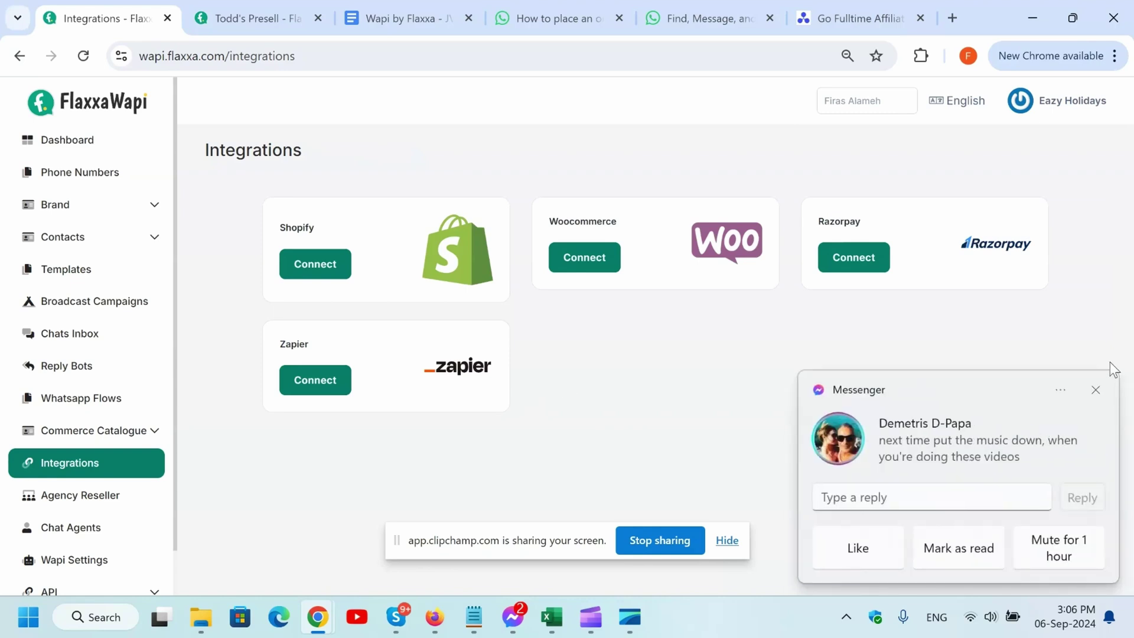
click(1095, 390)
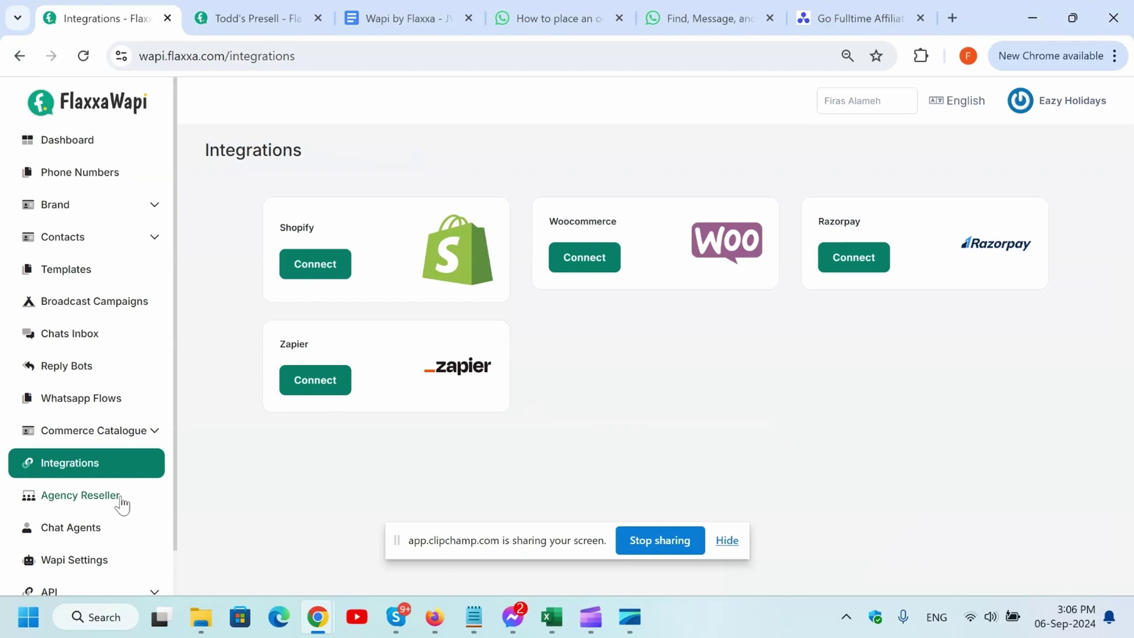
scroll(121, 499, down, 1)
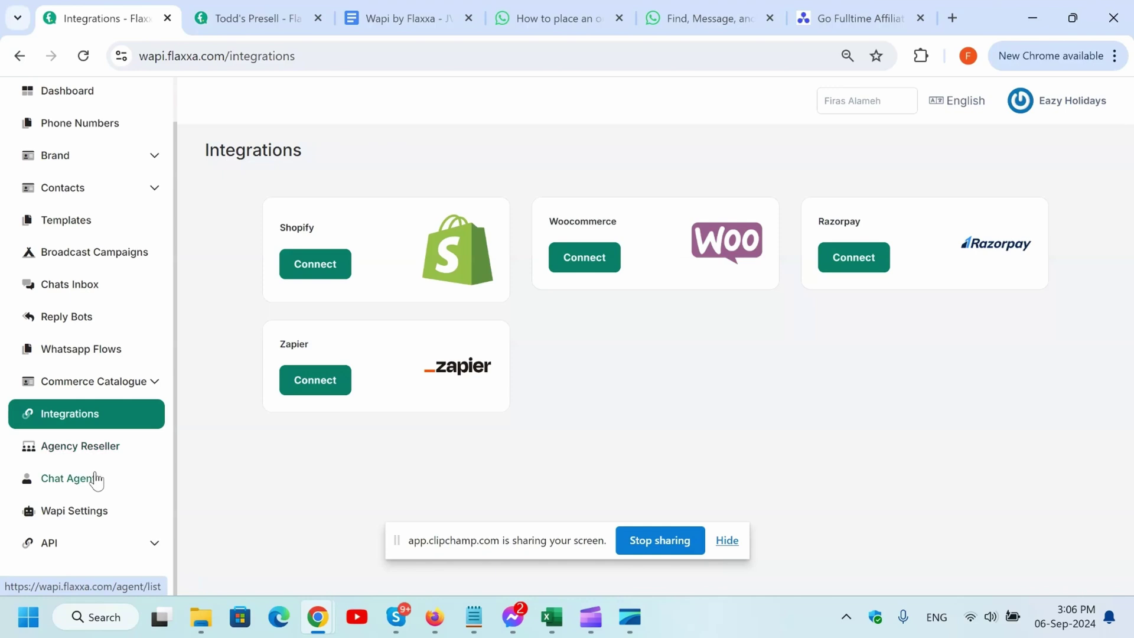
scroll(95, 472, up, 1)
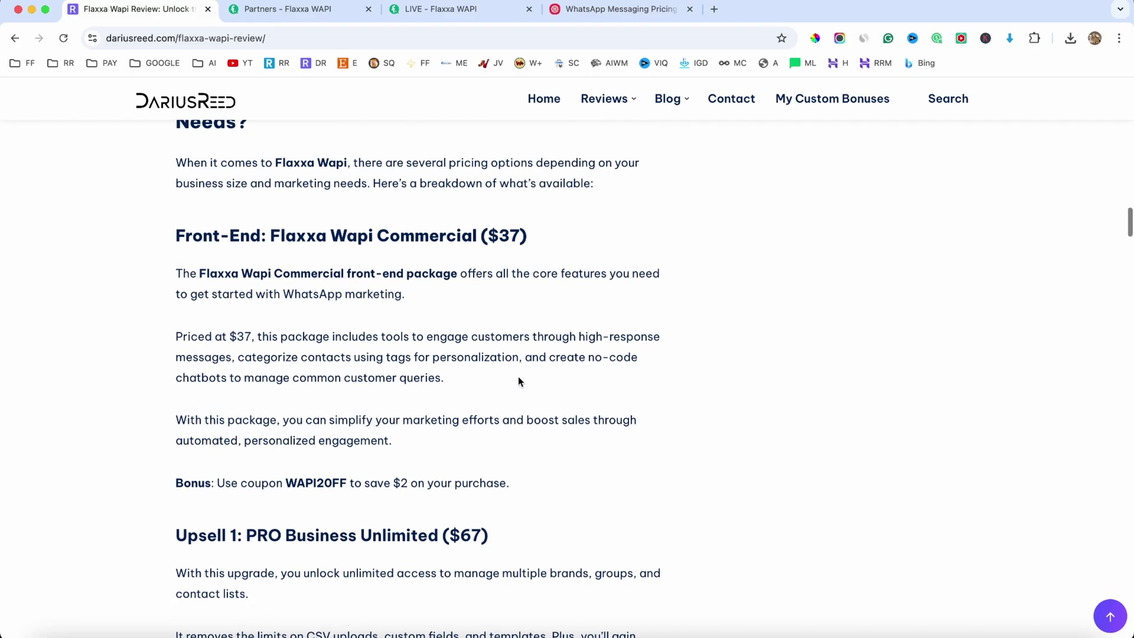
scroll(519, 379, down, 1)
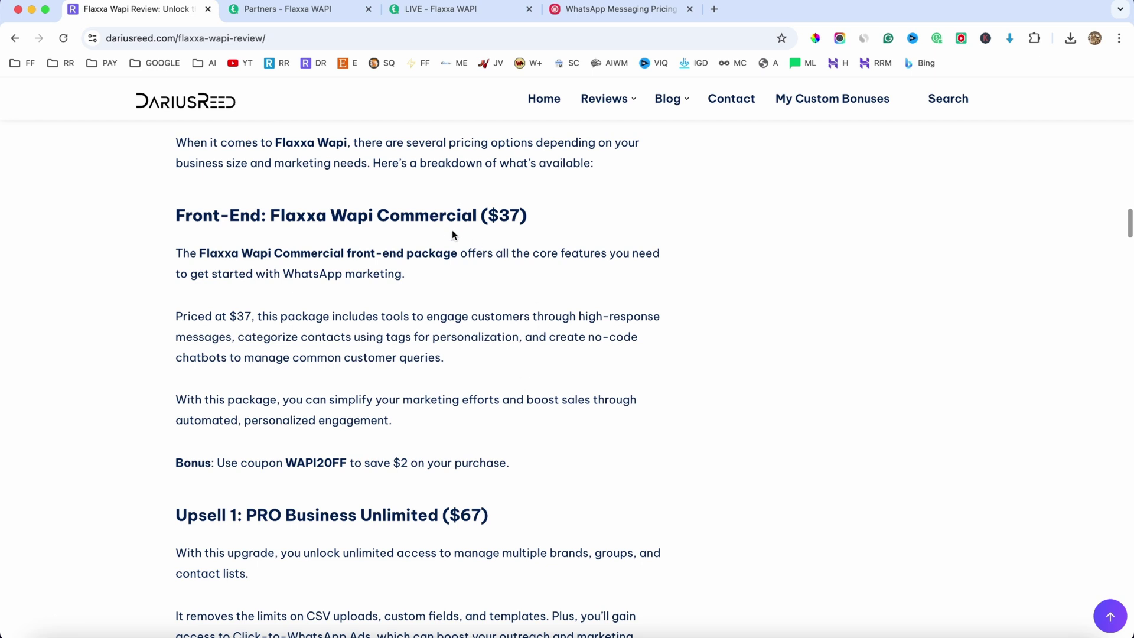
drag(440, 217, 550, 220)
scroll(549, 220, down, 2)
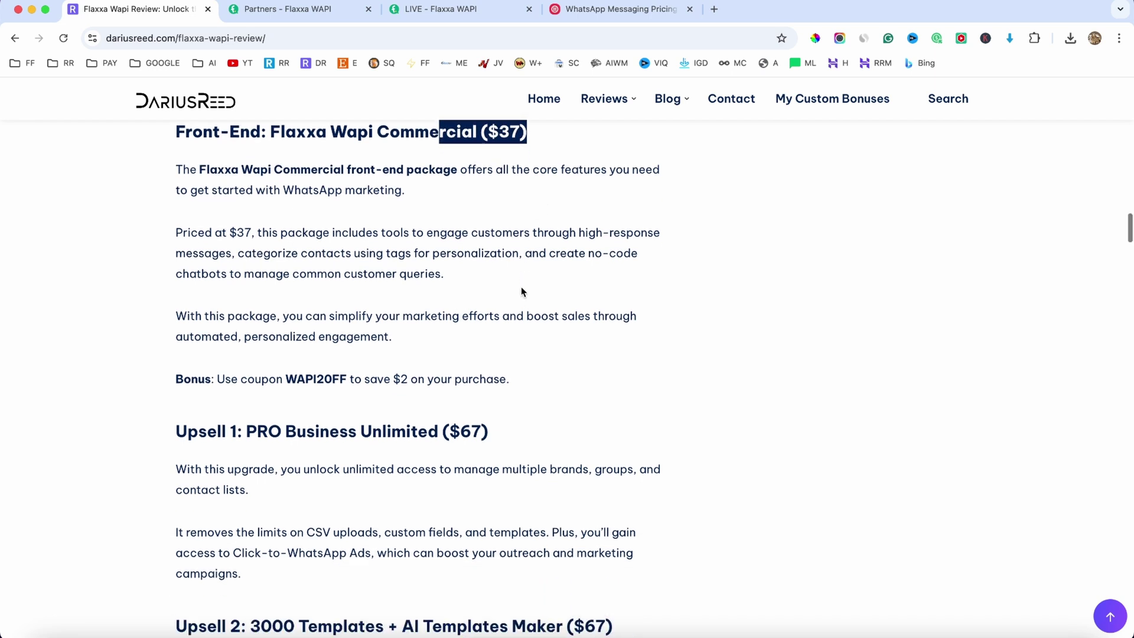
scroll(521, 292, down, 1)
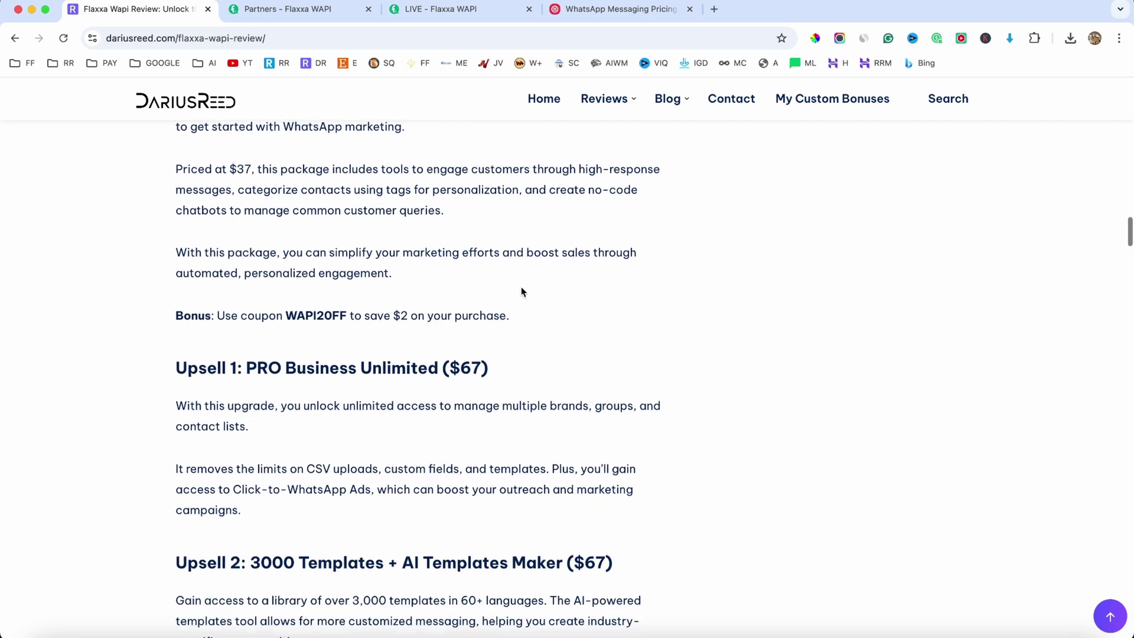
scroll(521, 292, up, 2)
drag(285, 404, 404, 405)
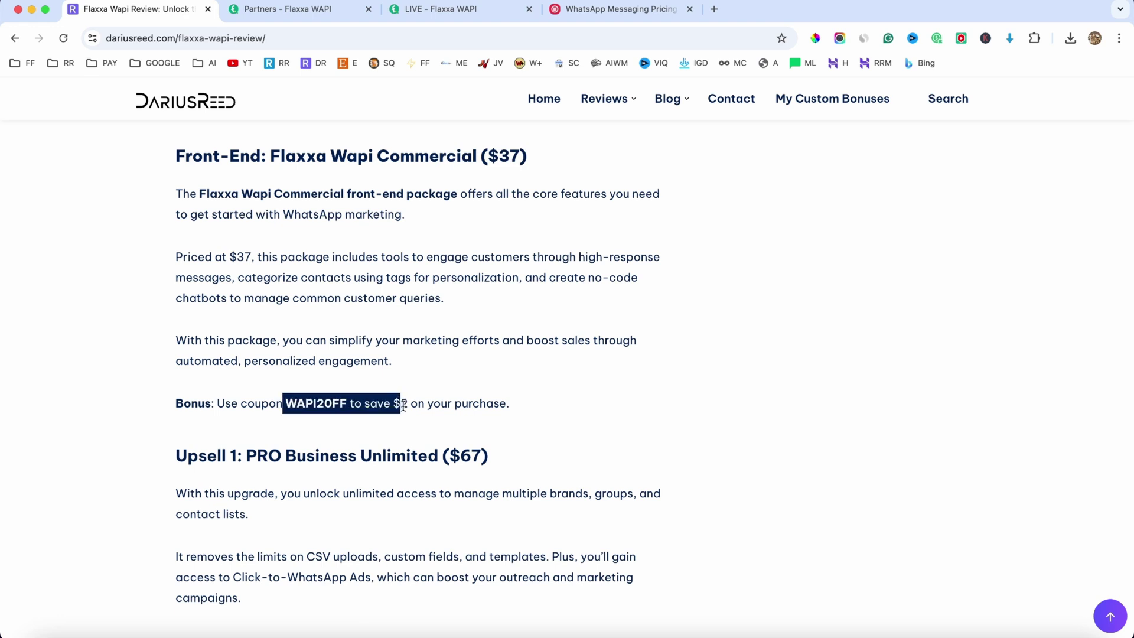
click(403, 405)
drag(304, 404, 423, 408)
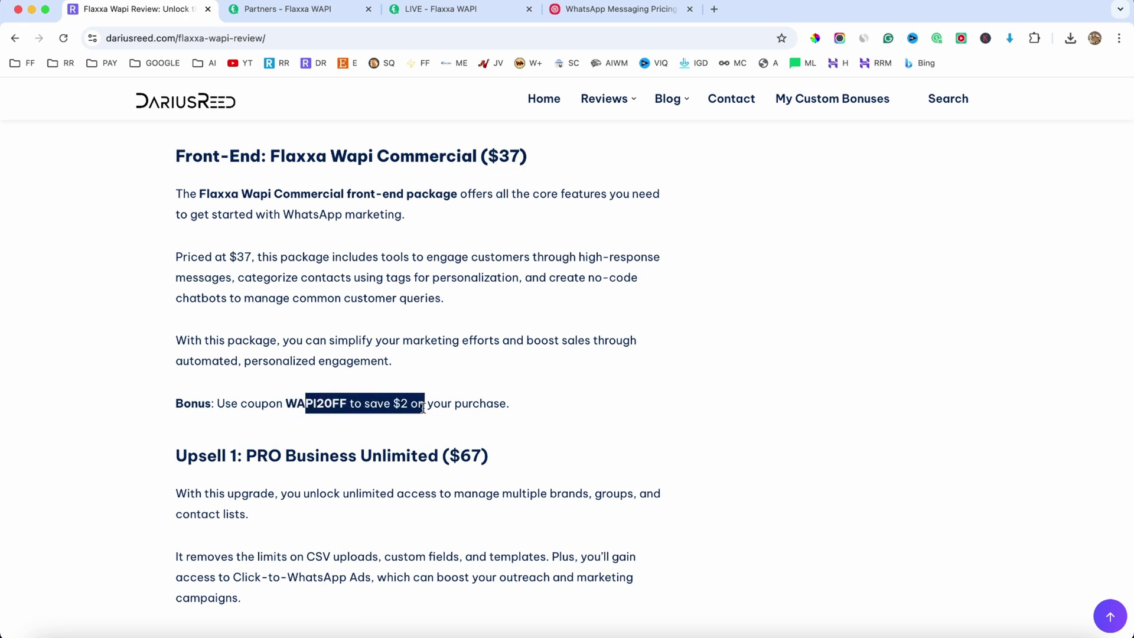
scroll(421, 408, down, 2)
click(327, 344)
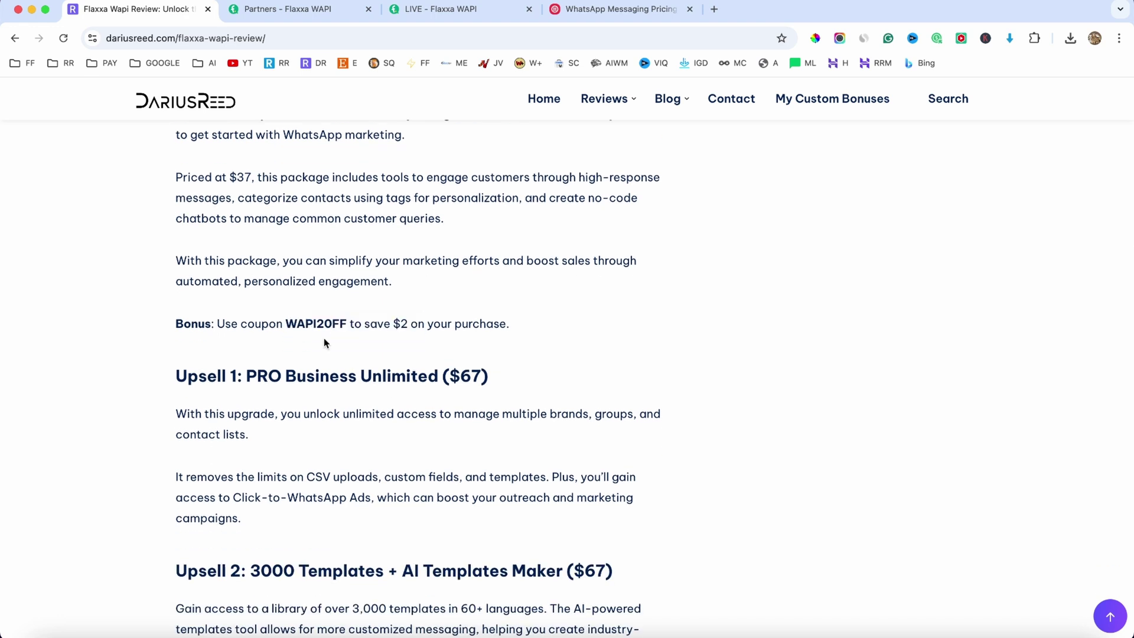
scroll(323, 327, down, 2)
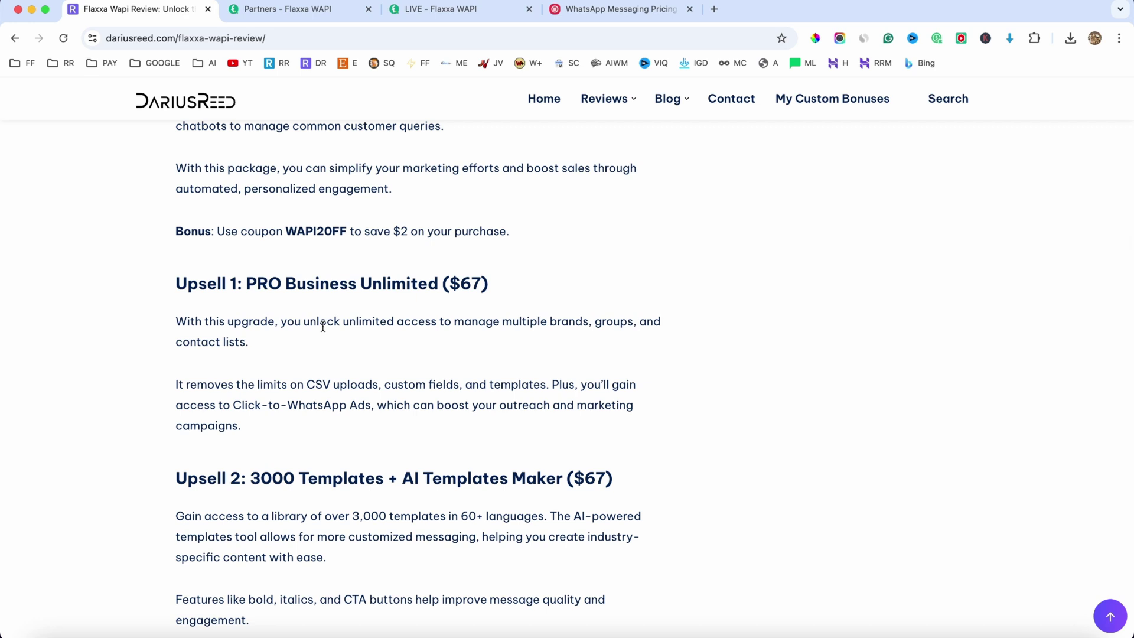
scroll(323, 326, down, 1)
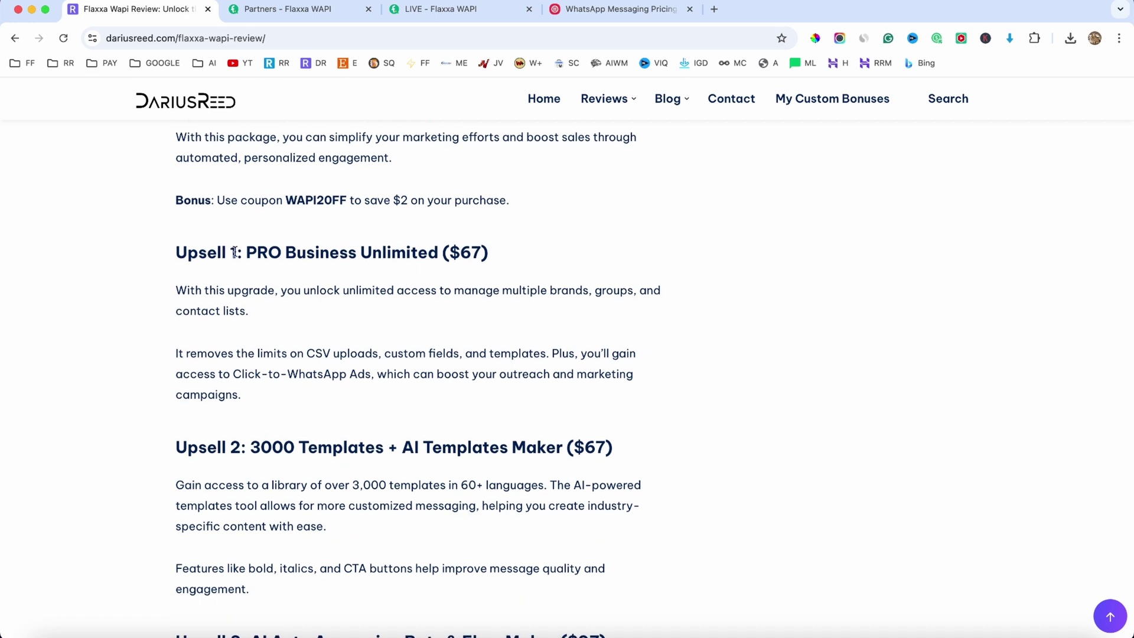
drag(236, 253, 339, 254)
click(399, 312)
scroll(470, 253, down, 1)
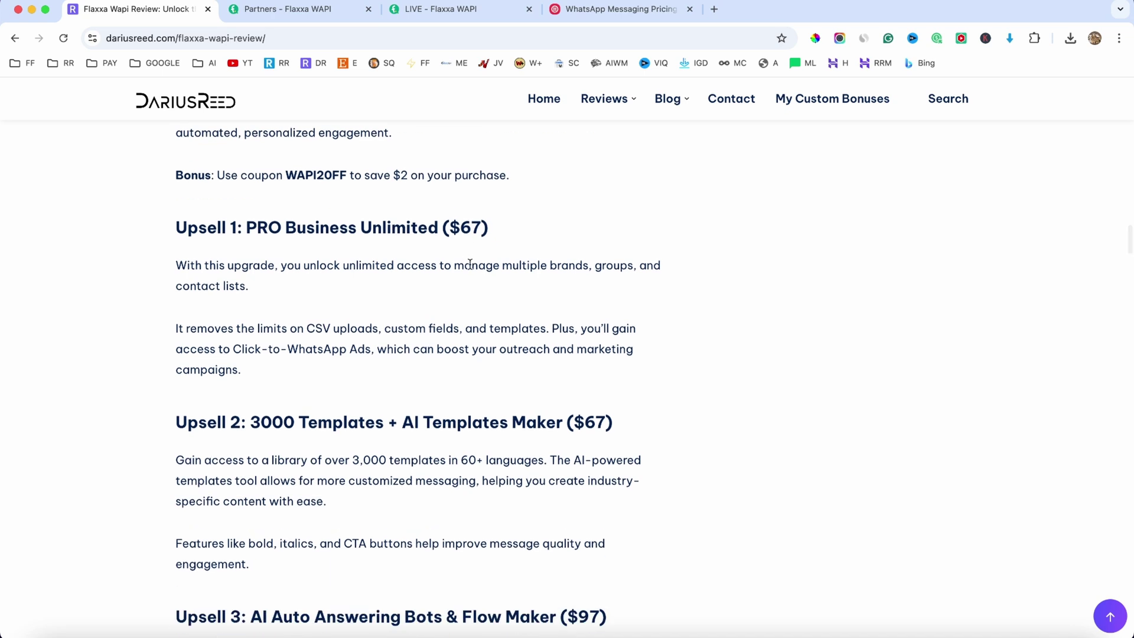
scroll(471, 281, down, 1)
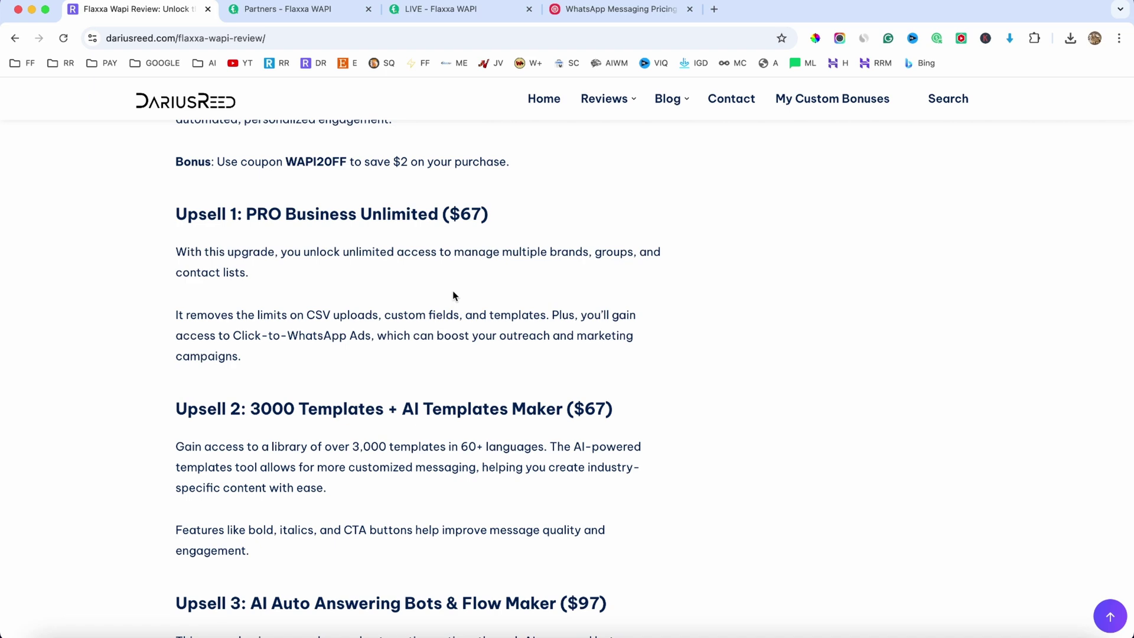
scroll(455, 295, down, 1)
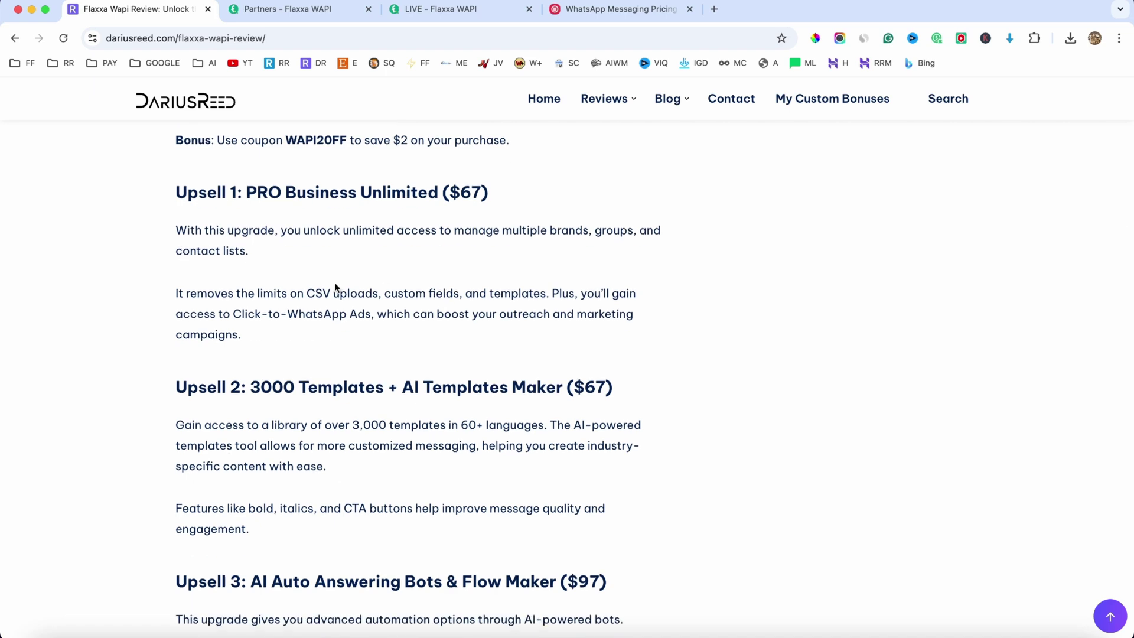
scroll(336, 289, down, 5)
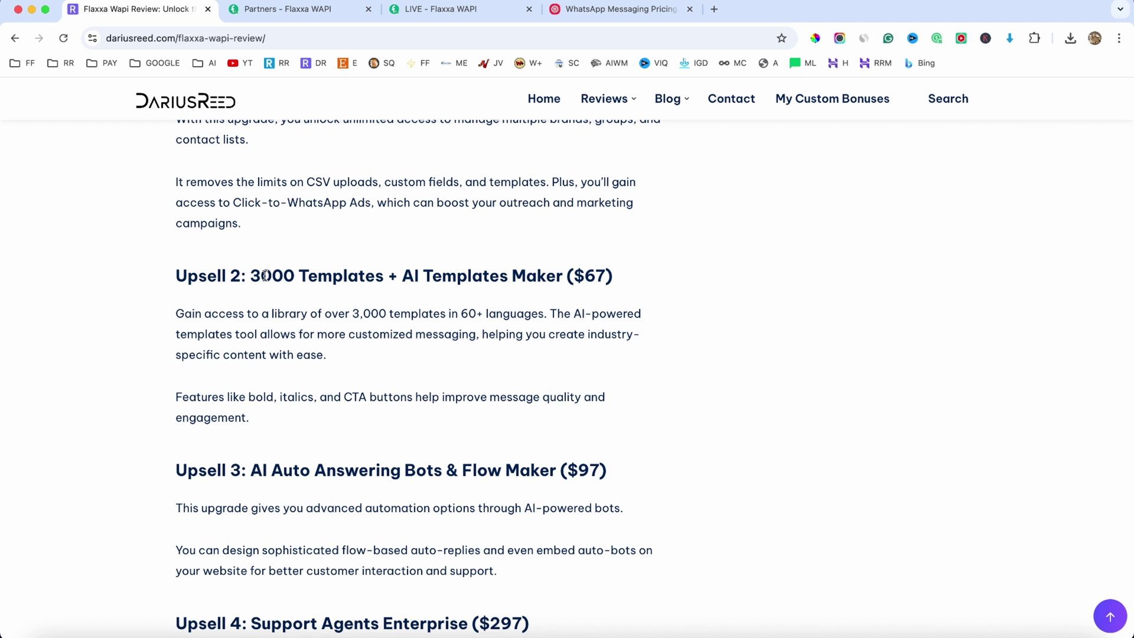
Read the Upsell 2 templates offer, highlighting its product name and description.
drag(250, 275, 469, 286)
scroll(517, 284, down, 1)
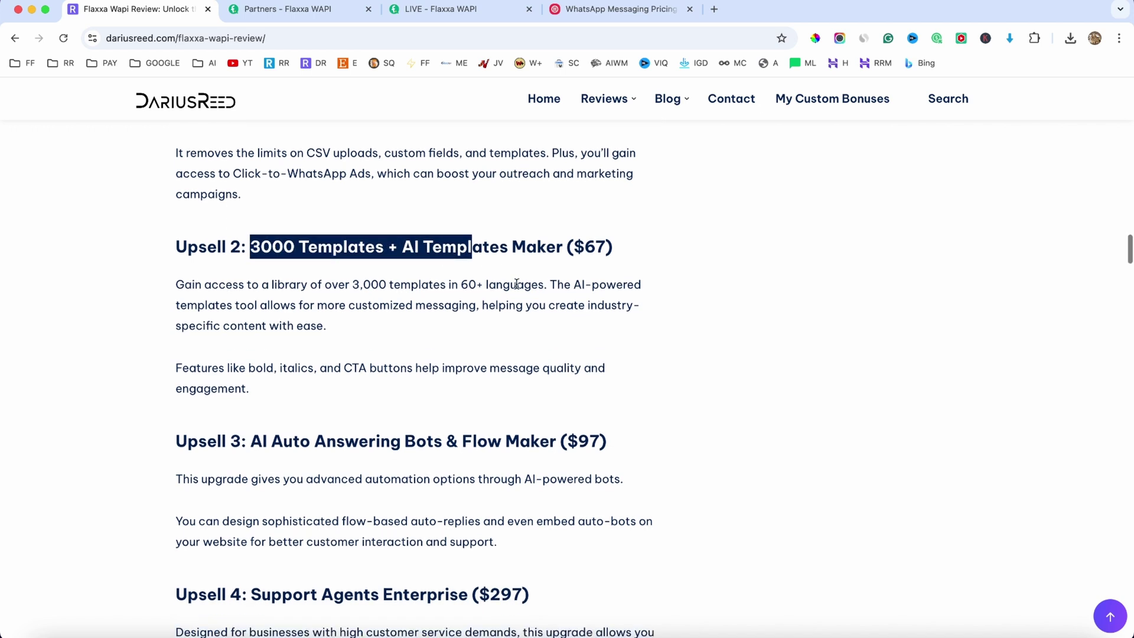
drag(544, 246, 613, 248)
click(545, 315)
scroll(545, 315, down, 1)
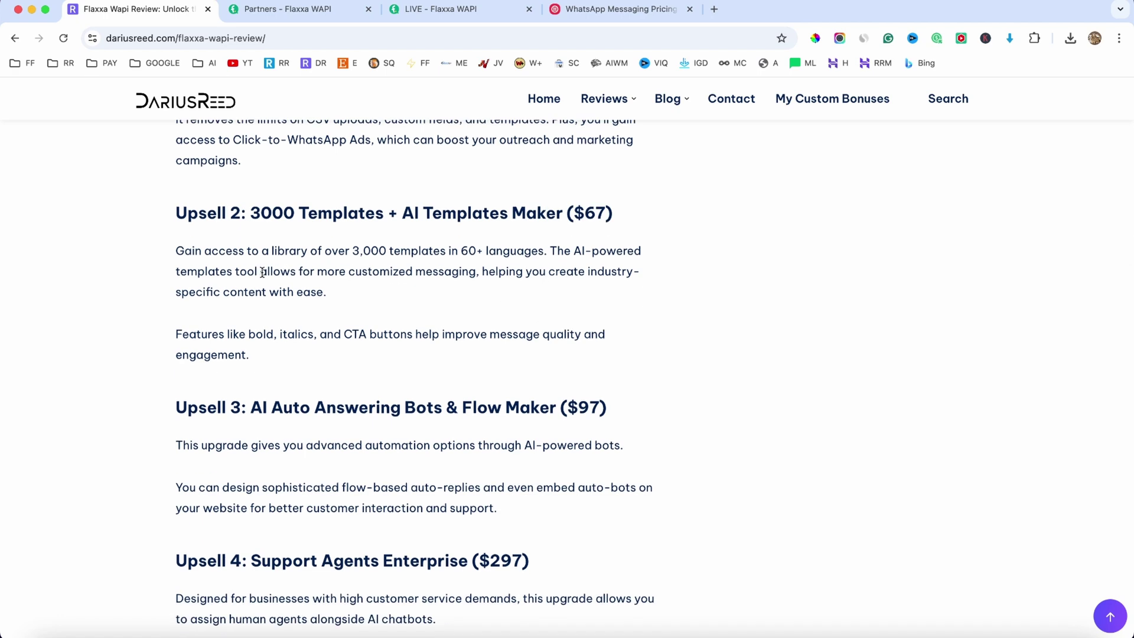
drag(262, 272, 428, 272)
click(473, 291)
Scroll past the Upsell 3 heading until Upsell 4 and Upsell 5: Agency Reseller ($97) appear.
scroll(473, 291, down, 1)
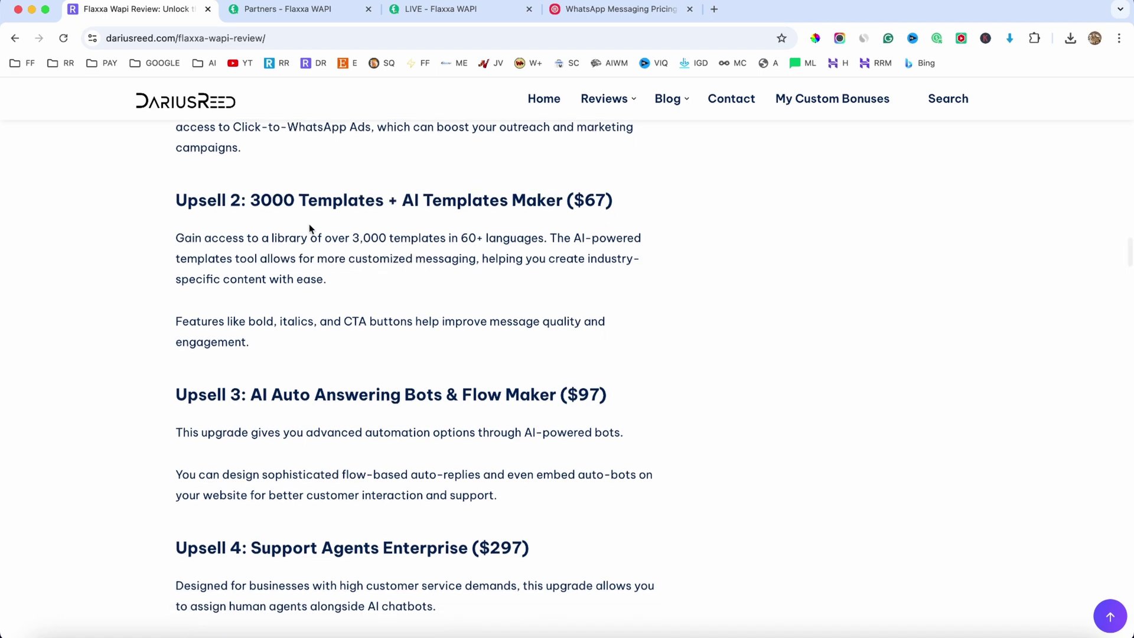
scroll(405, 254, down, 3)
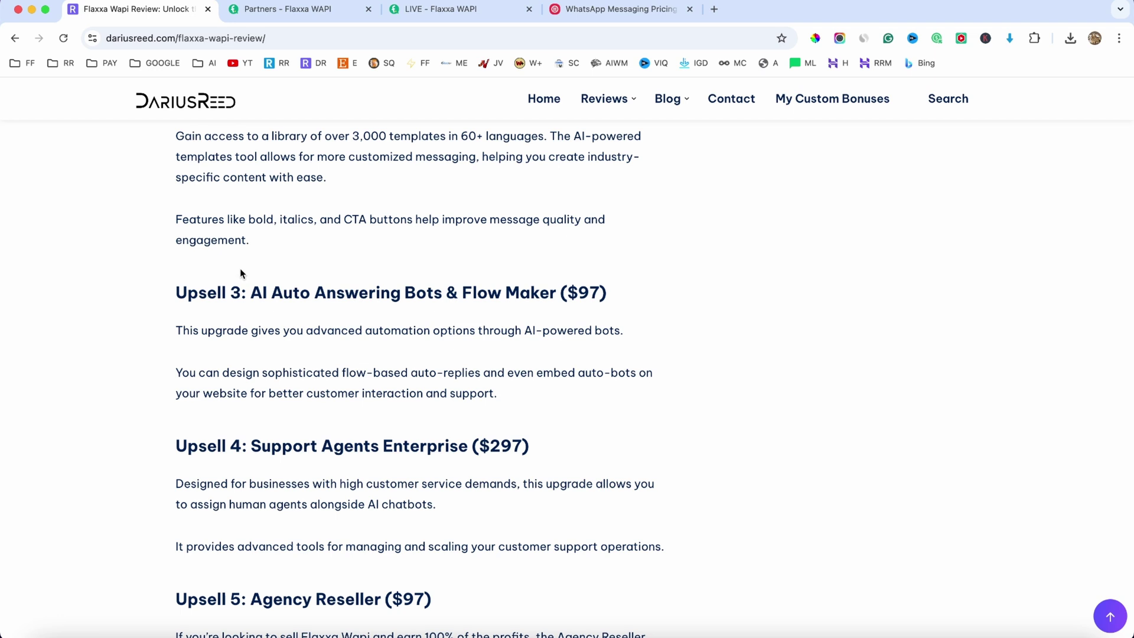
scroll(241, 273, down, 1)
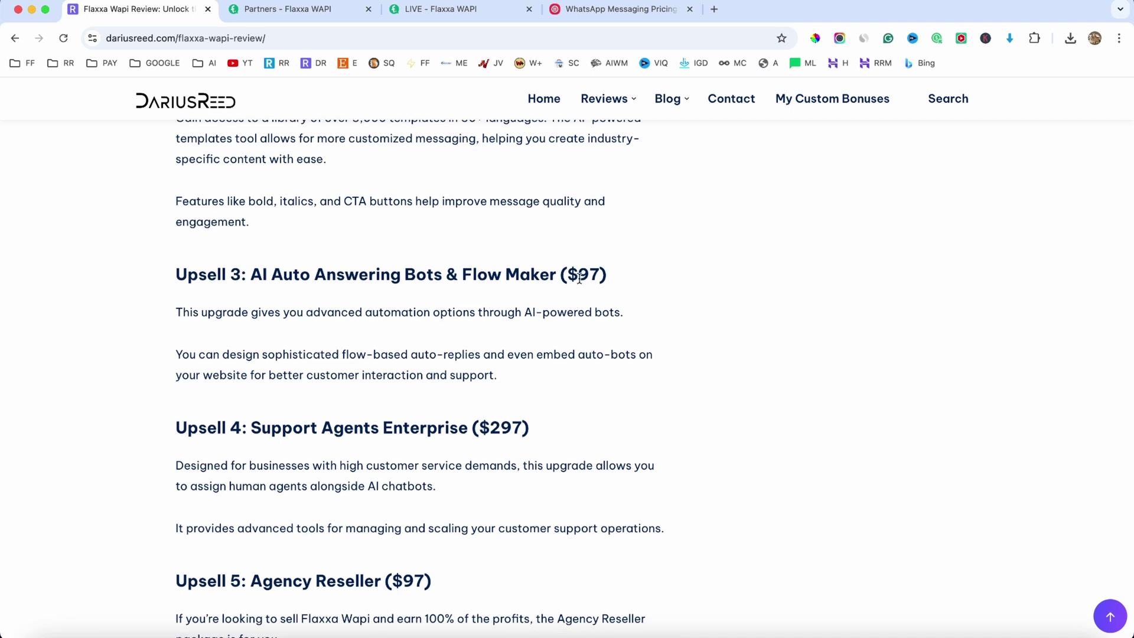
scroll(580, 278, down, 1)
scroll(481, 324, down, 1)
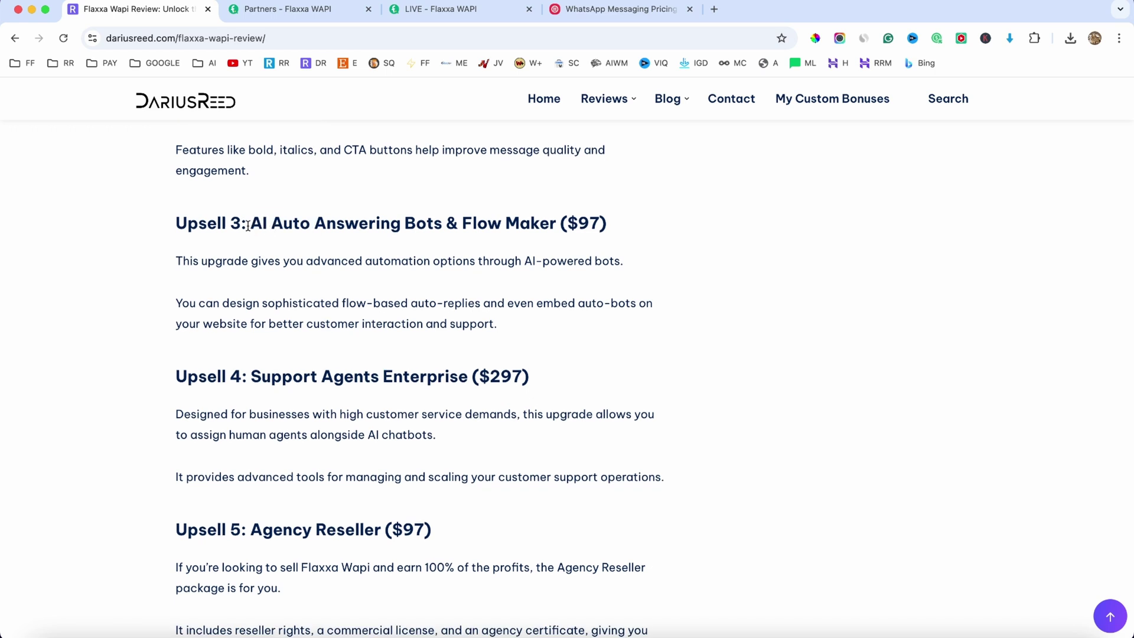
drag(247, 223, 314, 222)
click(381, 246)
scroll(381, 246, down, 1)
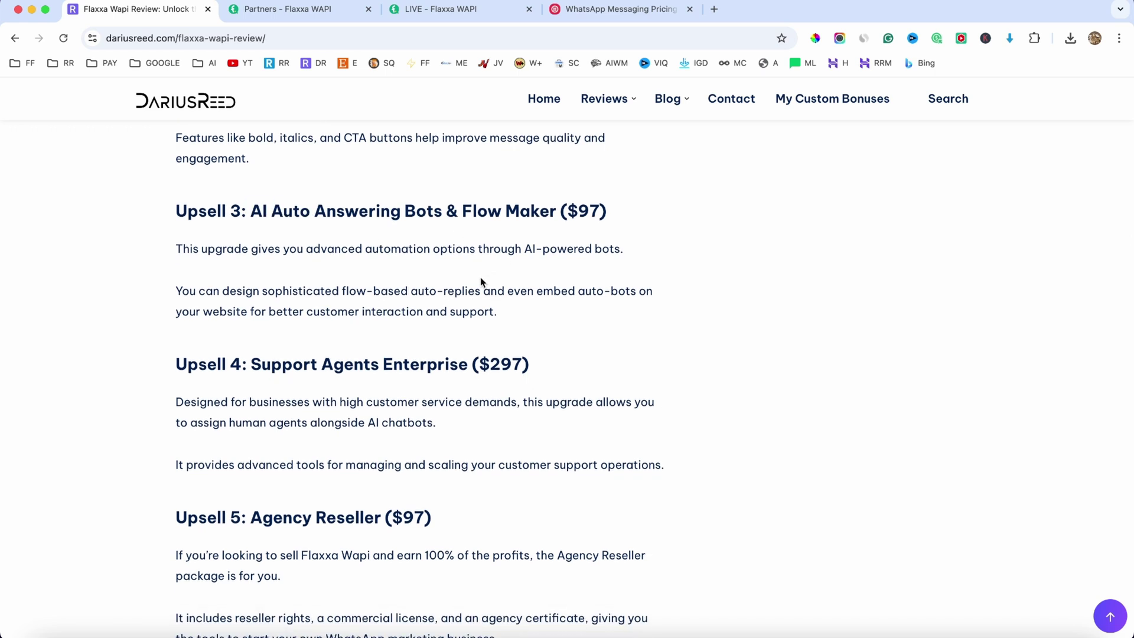
Read Upsell 4, highlighting its heading and the line about assigning human agents.
scroll(550, 307, down, 3)
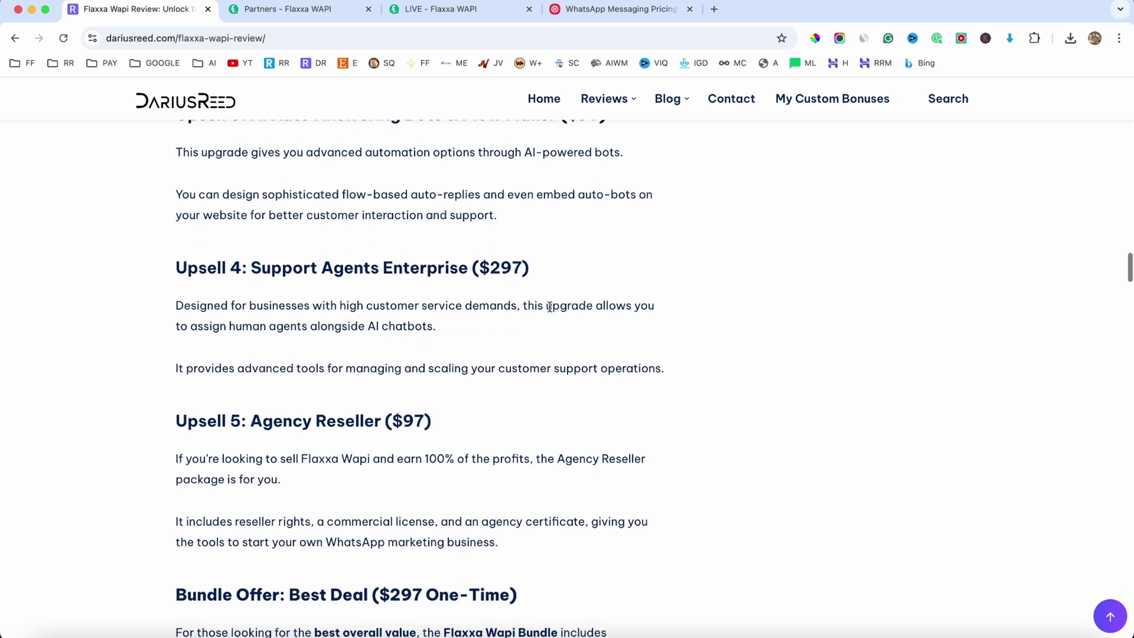
scroll(213, 223, down, 1)
drag(218, 245, 396, 247)
click(440, 253)
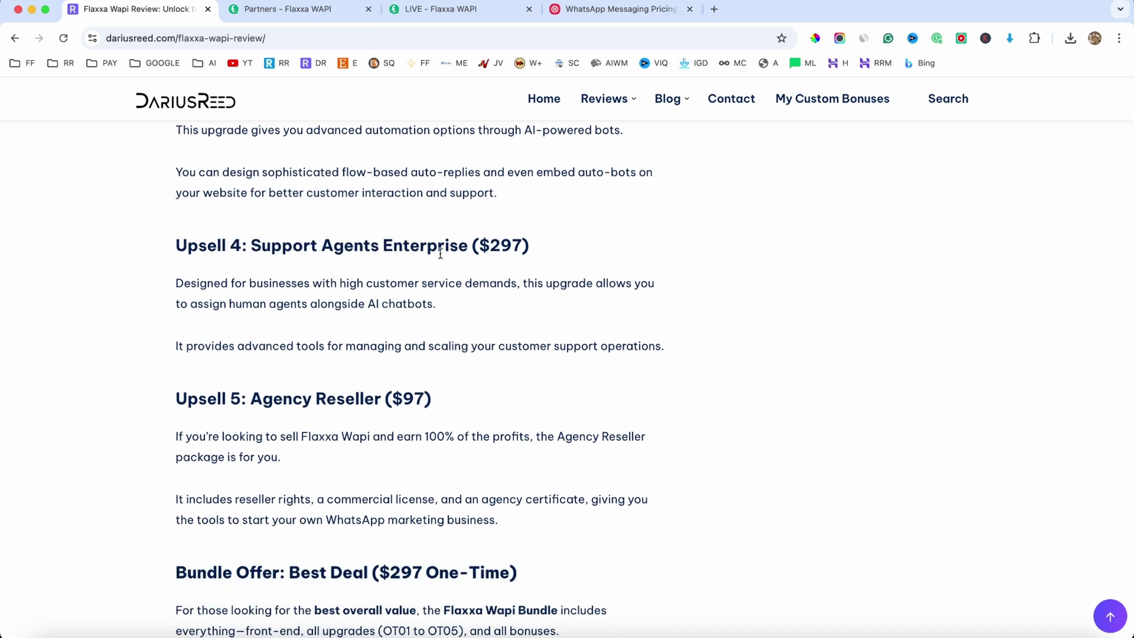
scroll(440, 253, down, 1)
scroll(441, 257, down, 1)
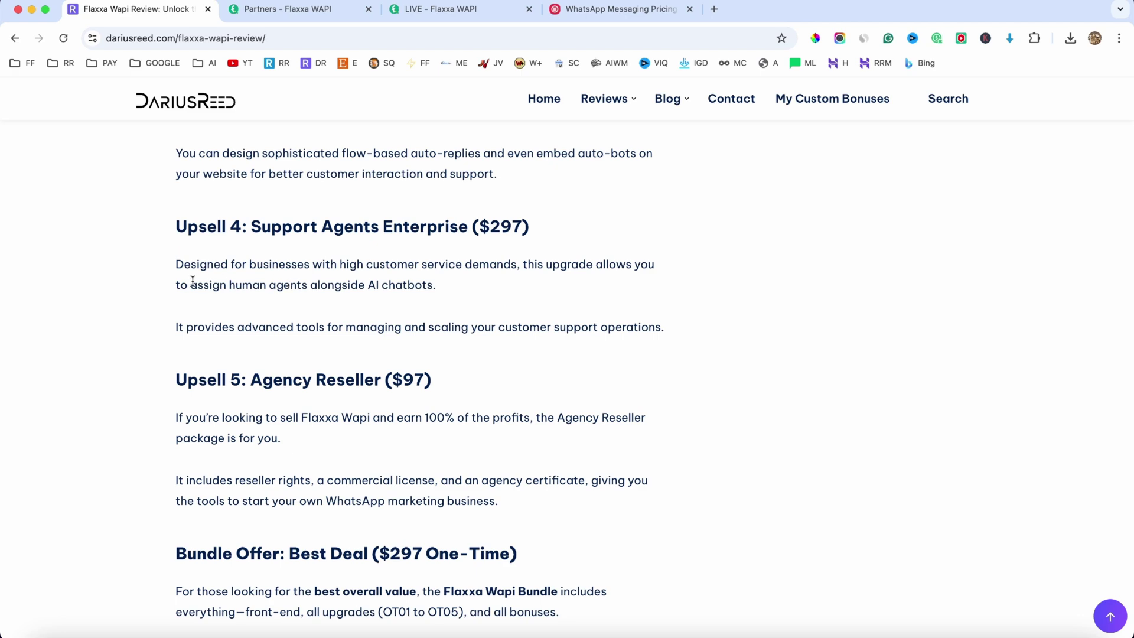
drag(192, 281, 350, 288)
click(413, 289)
Read the Agency Reseller upsell and $297 bundle offer, then scroll back up toward Upsell 1.
scroll(414, 292, down, 5)
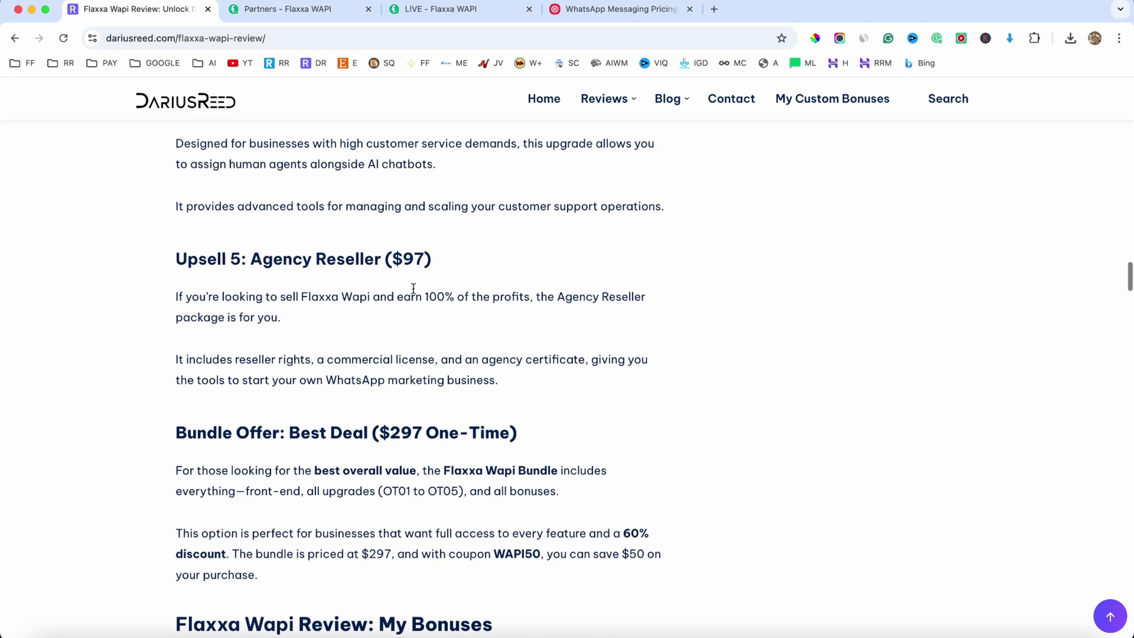
drag(264, 262, 420, 266)
click(449, 267)
scroll(449, 267, down, 1)
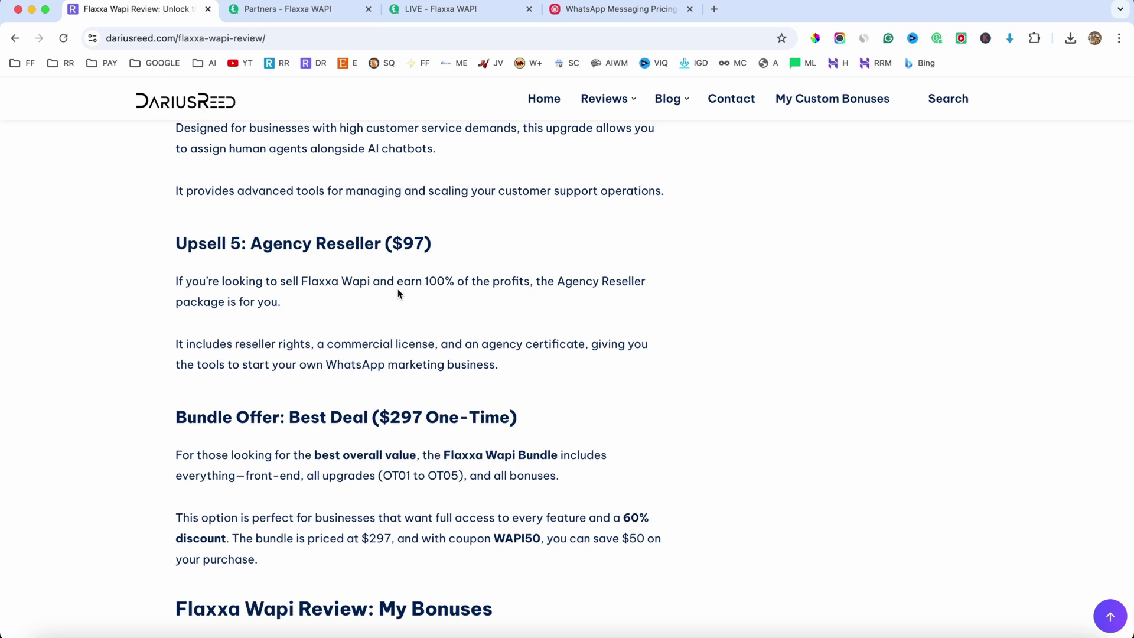
scroll(399, 293, down, 1)
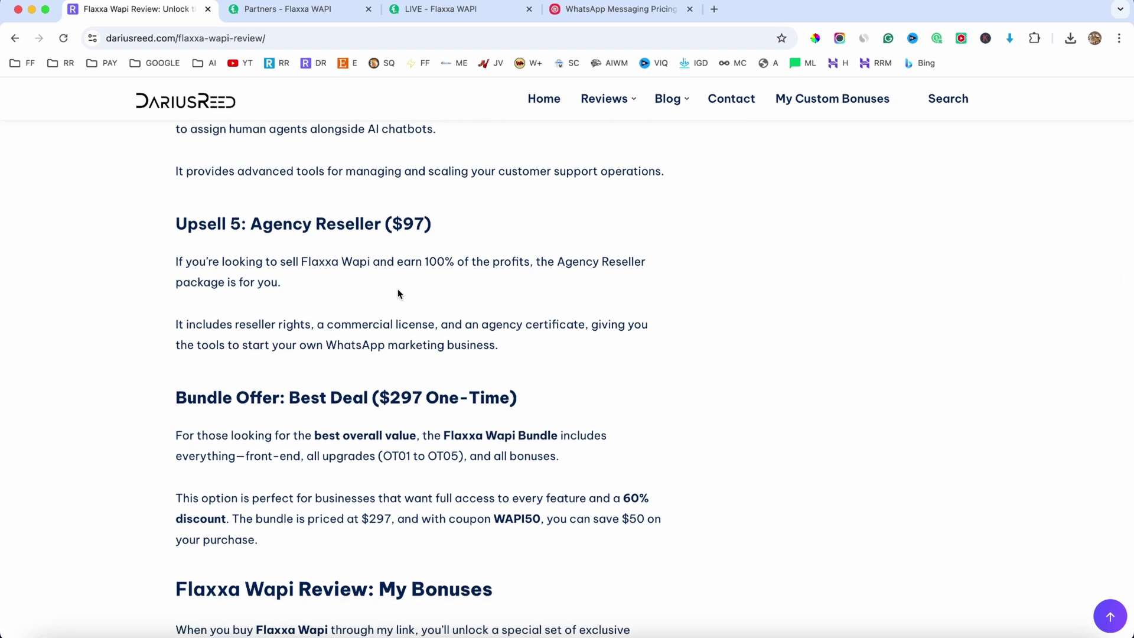
scroll(380, 324, down, 2)
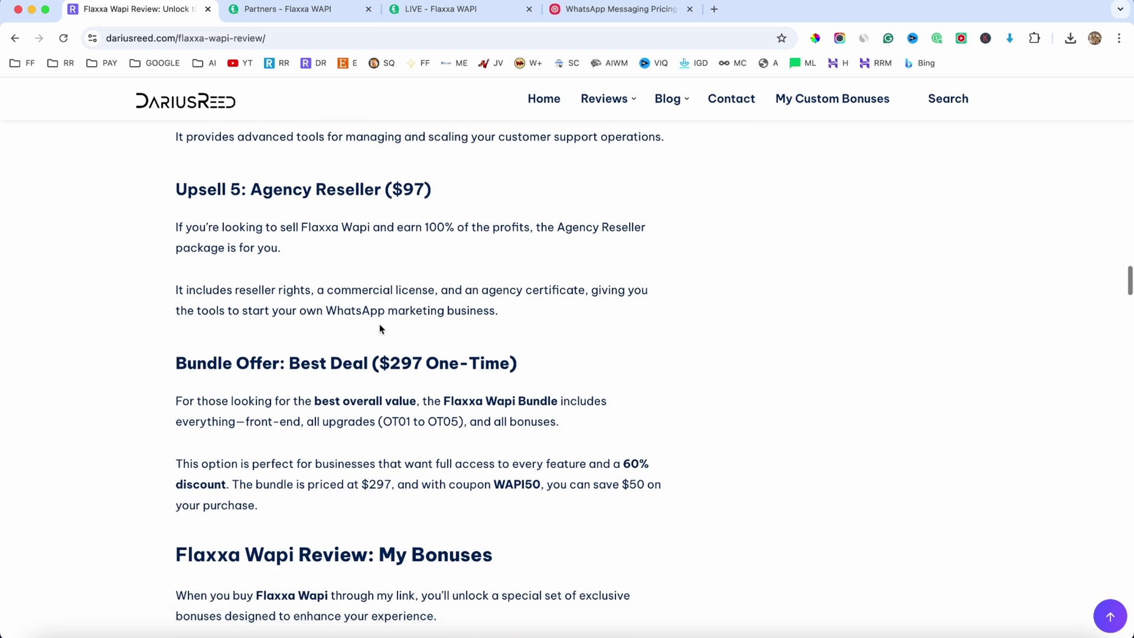
scroll(380, 350, down, 2)
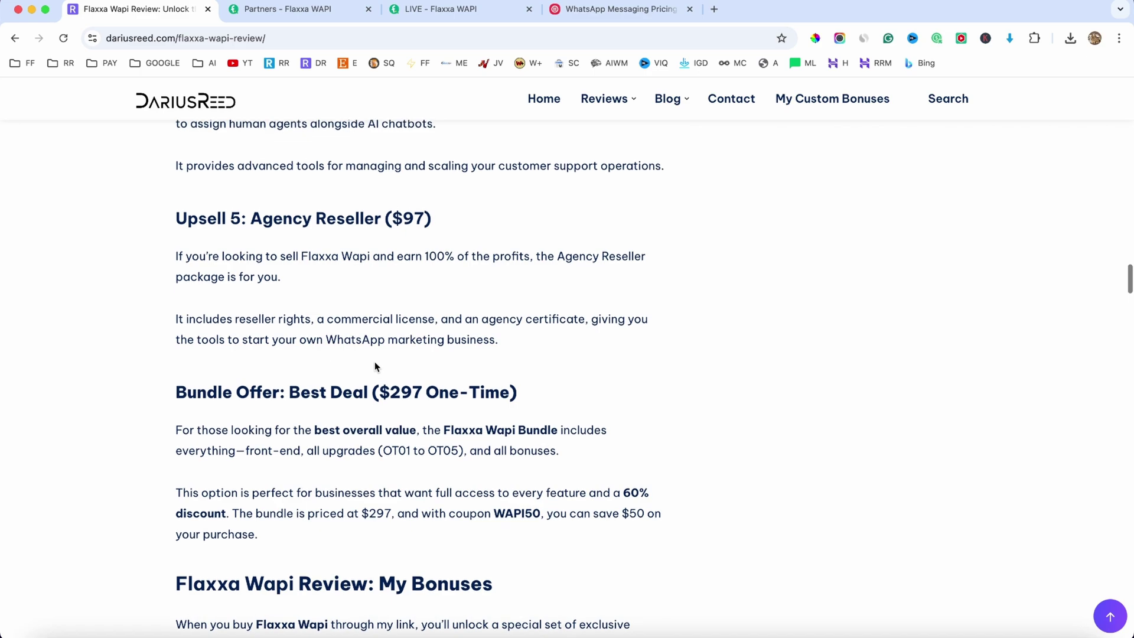
scroll(375, 366, up, 15)
Scroll down to the $297 Bundle Offer's WAPI50 coupon and the My Bonuses section.
scroll(375, 366, down, 5)
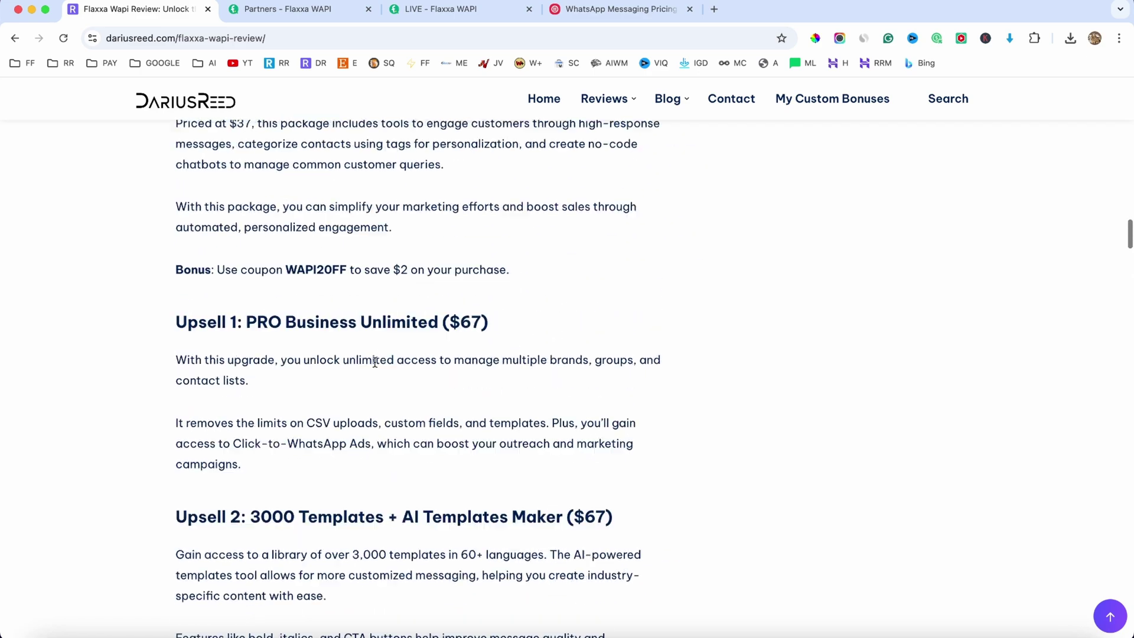
scroll(375, 367, down, 7)
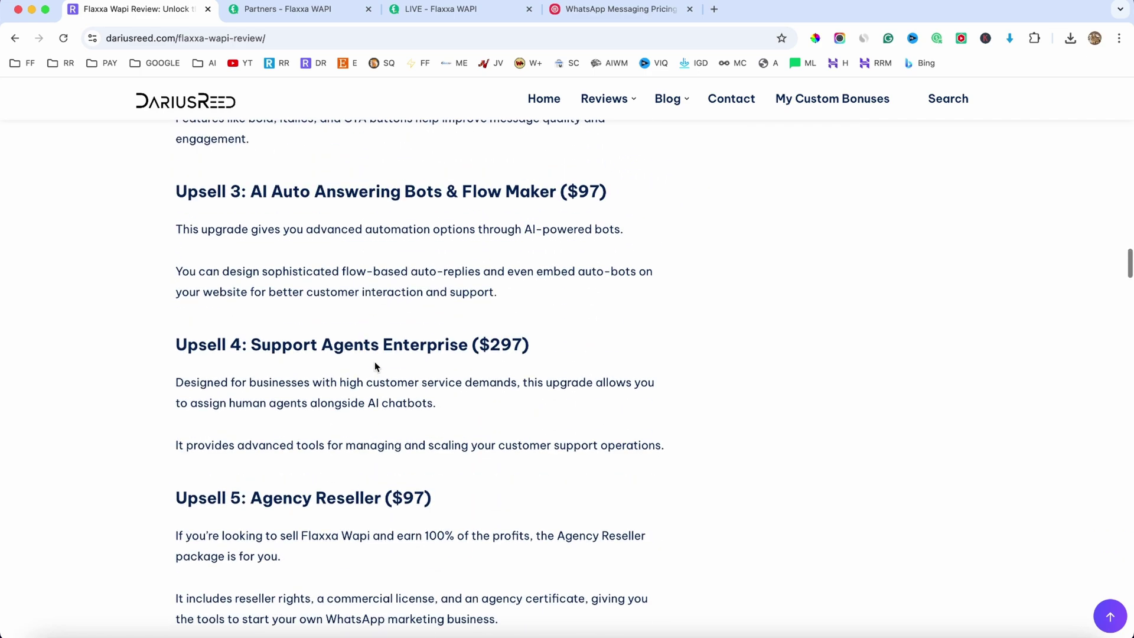
scroll(375, 366, up, 4)
scroll(375, 366, down, 4)
scroll(375, 366, down, 4)
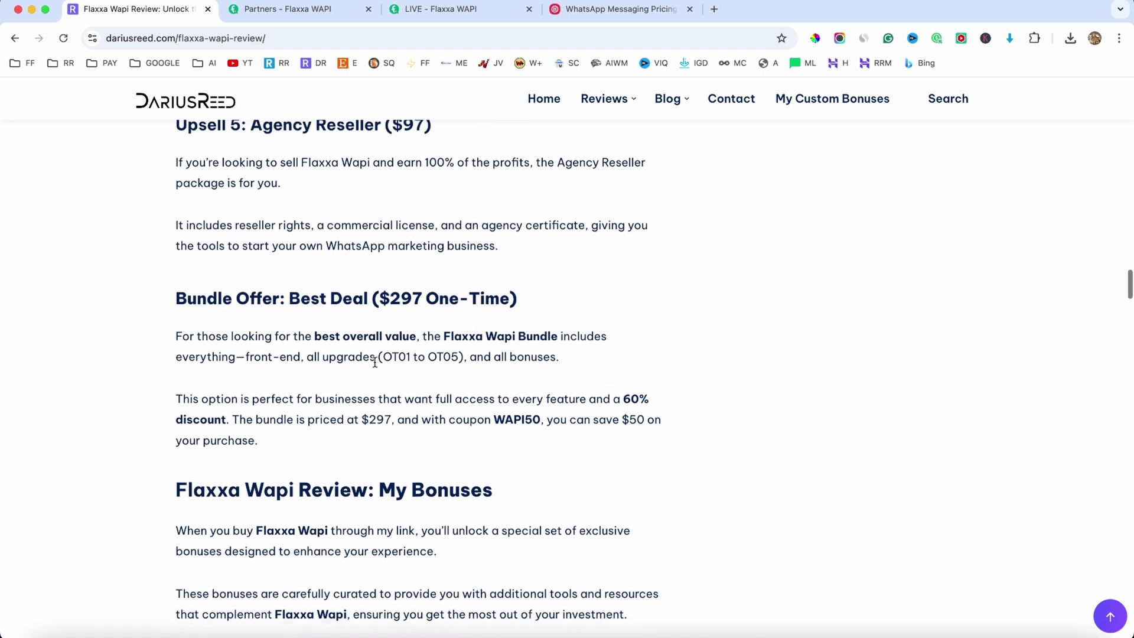
scroll(375, 362, down, 1)
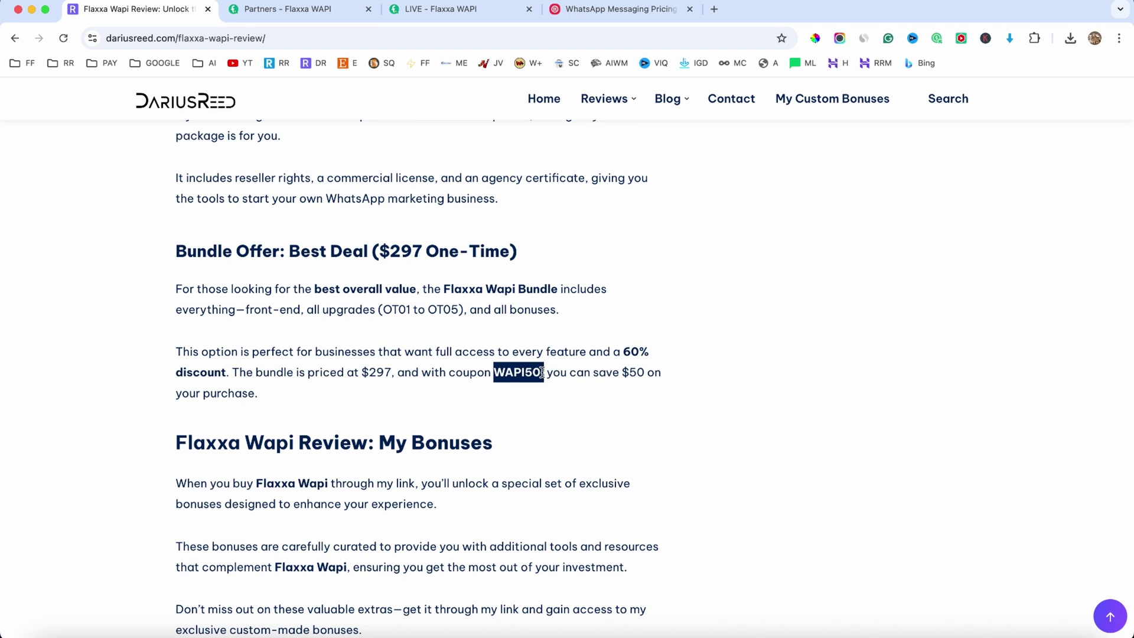
click(512, 376)
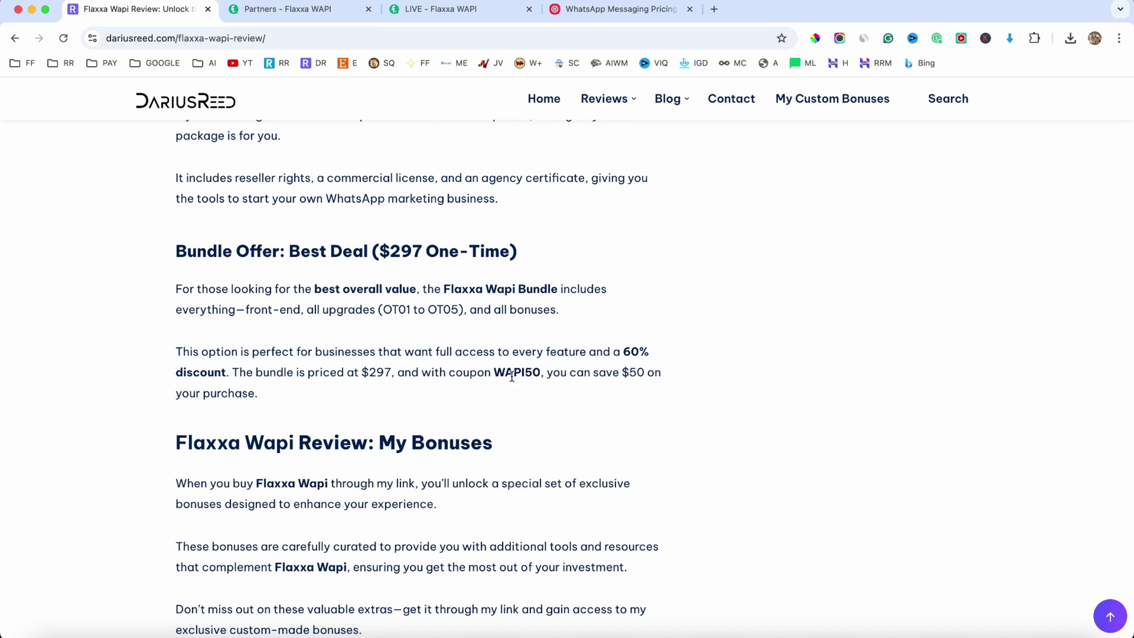
scroll(511, 375, up, 1)
scroll(511, 375, down, 2)
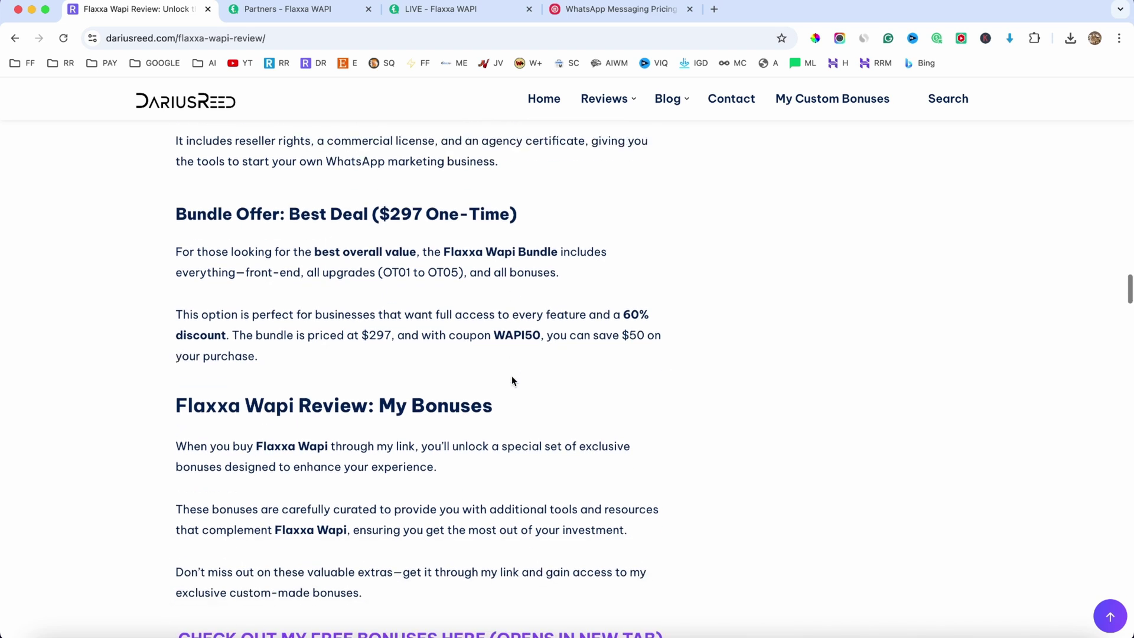
scroll(511, 376, down, 3)
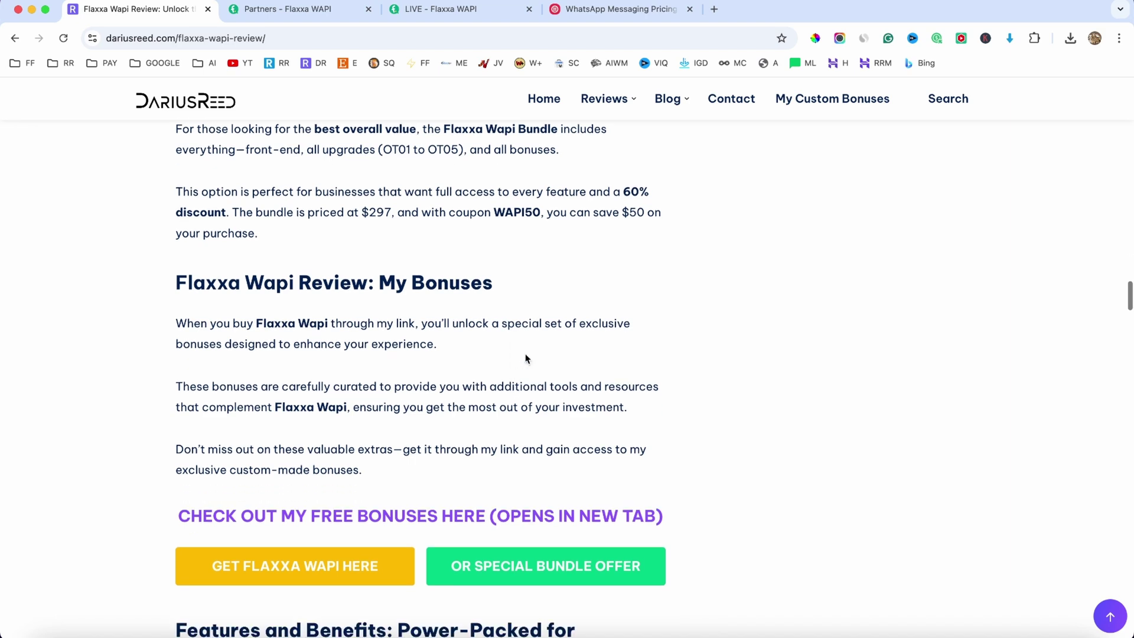
scroll(458, 404, down, 2)
scroll(459, 236, up, 6)
scroll(413, 224, down, 5)
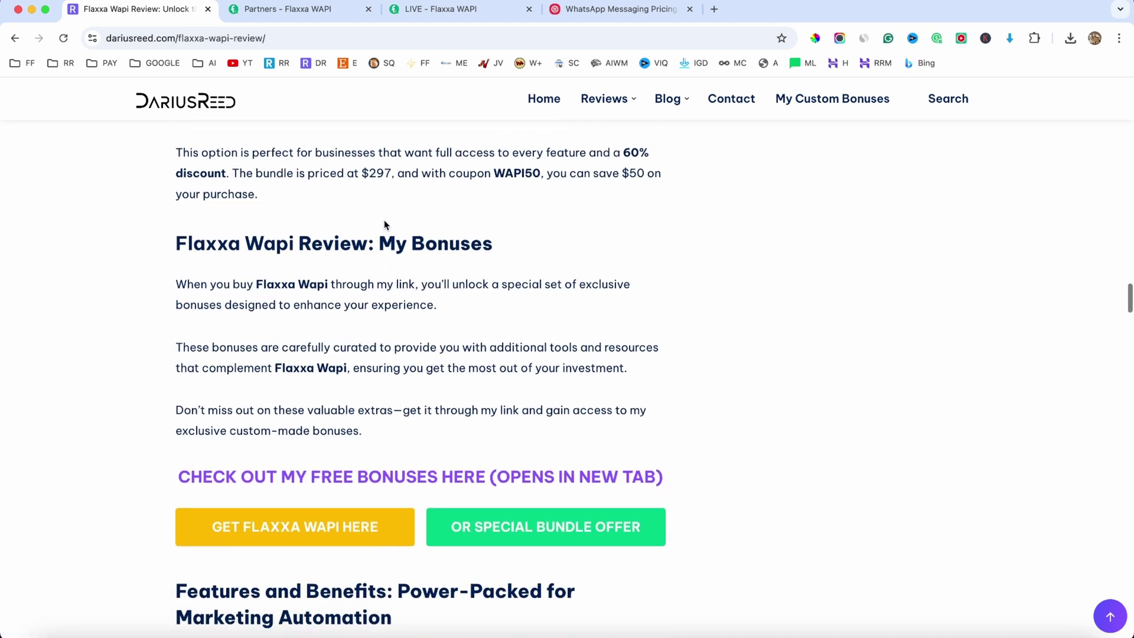
scroll(384, 225, up, 1)
scroll(385, 225, down, 3)
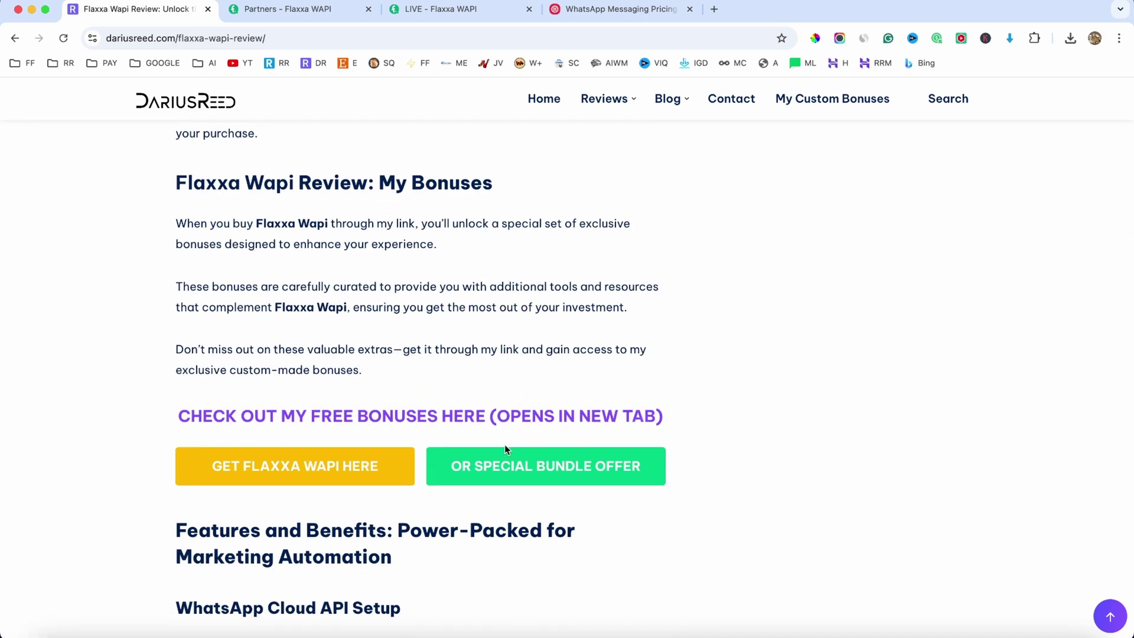
scroll(447, 266, up, 20)
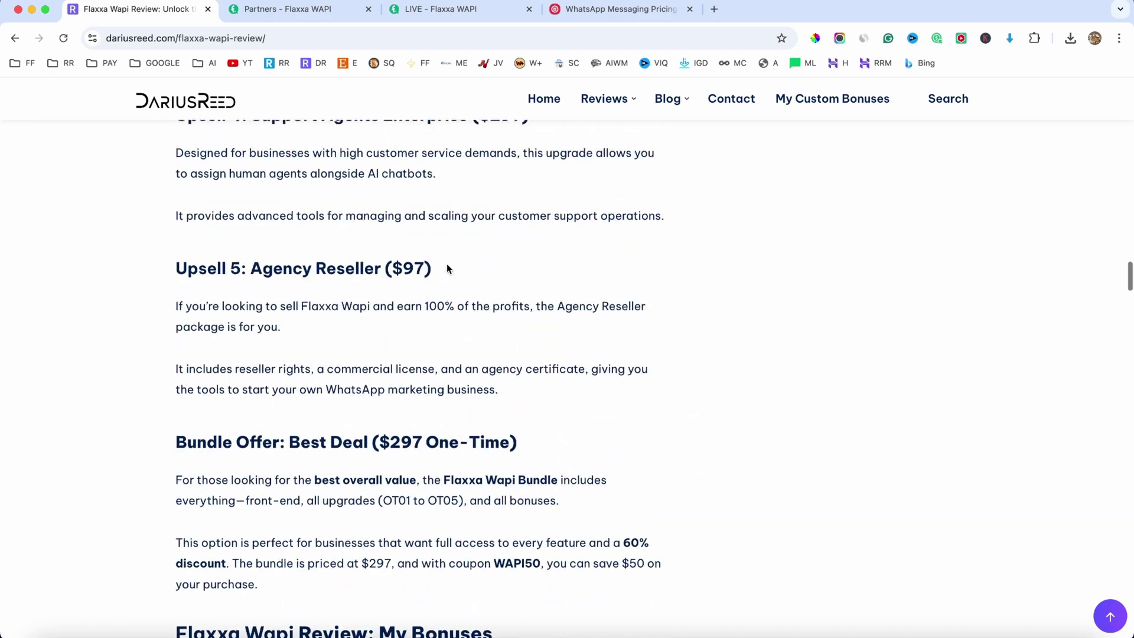
scroll(447, 264, up, 4)
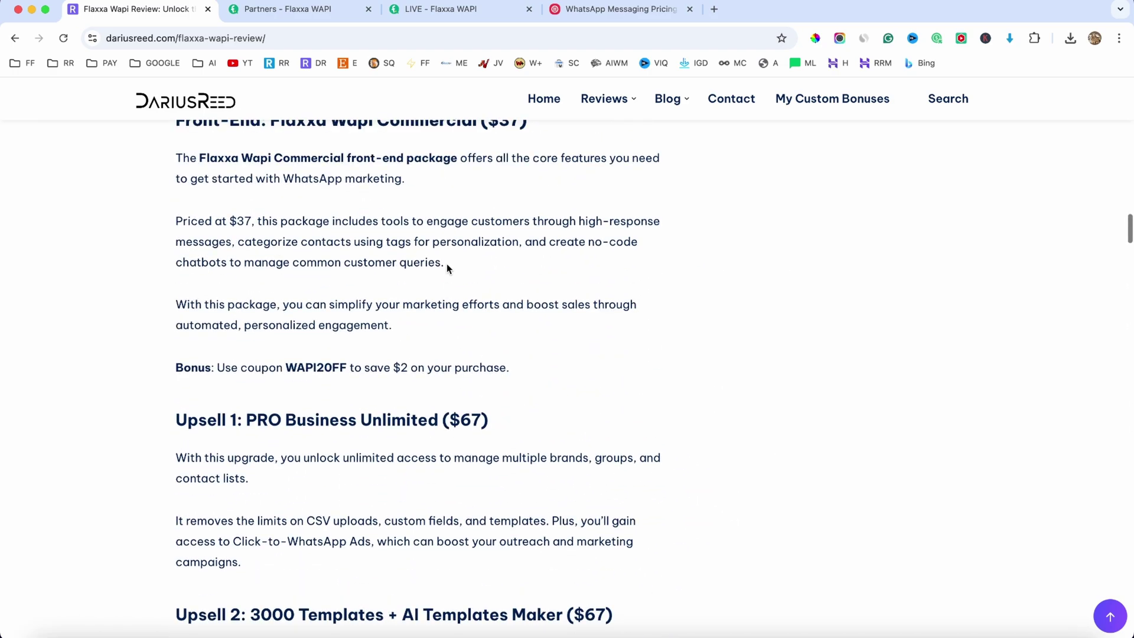
scroll(449, 269, down, 9)
scroll(448, 269, down, 14)
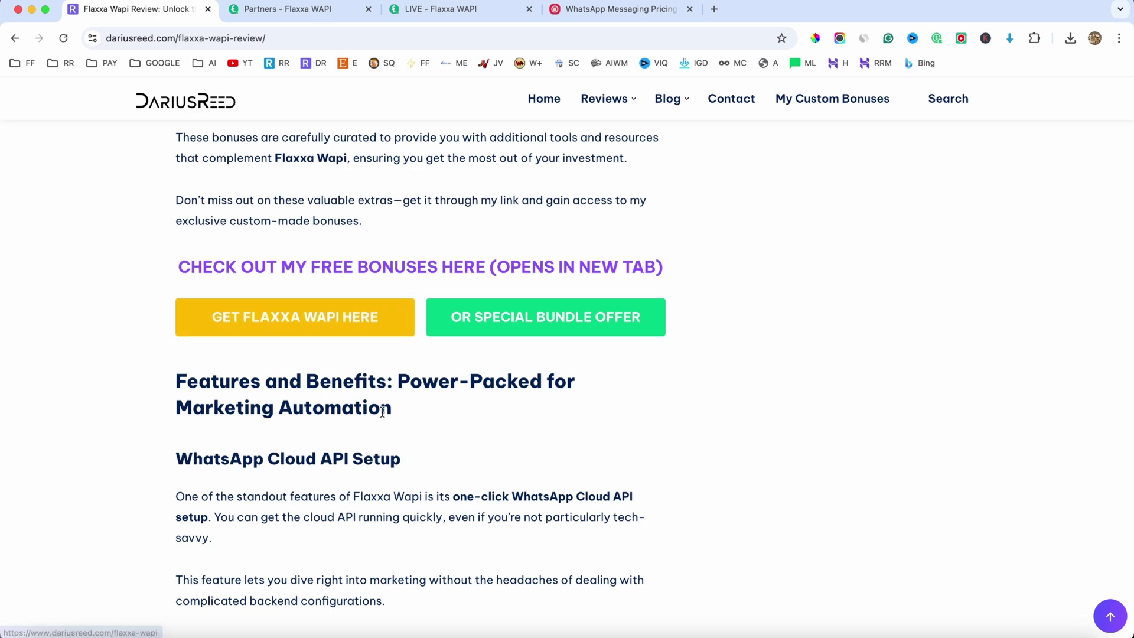
scroll(383, 412, up, 3)
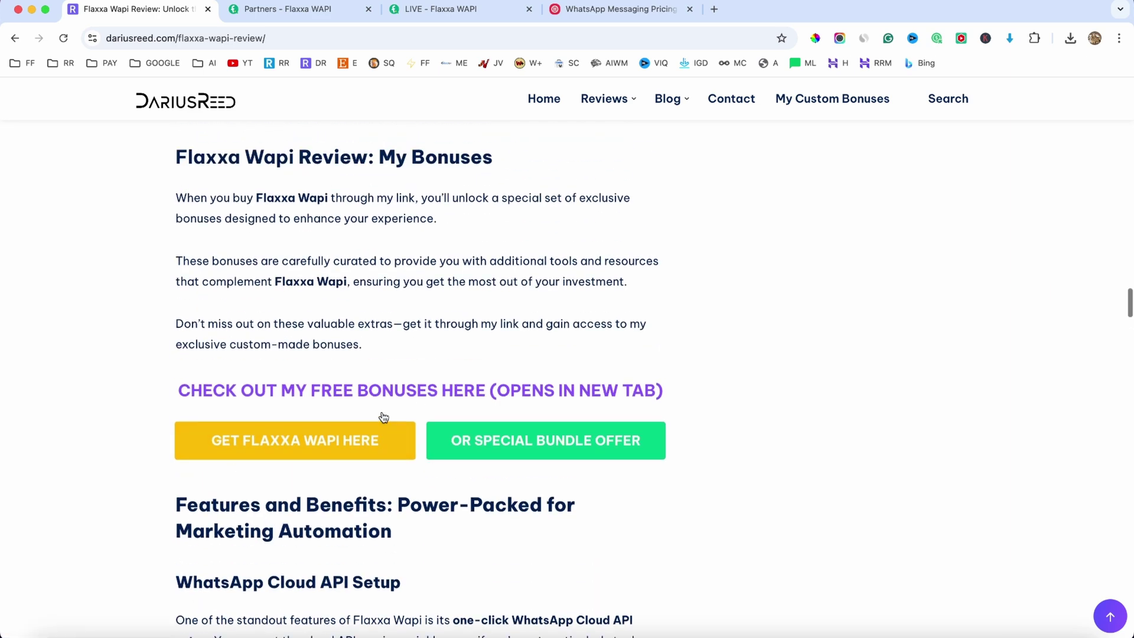
scroll(382, 416, up, 5)
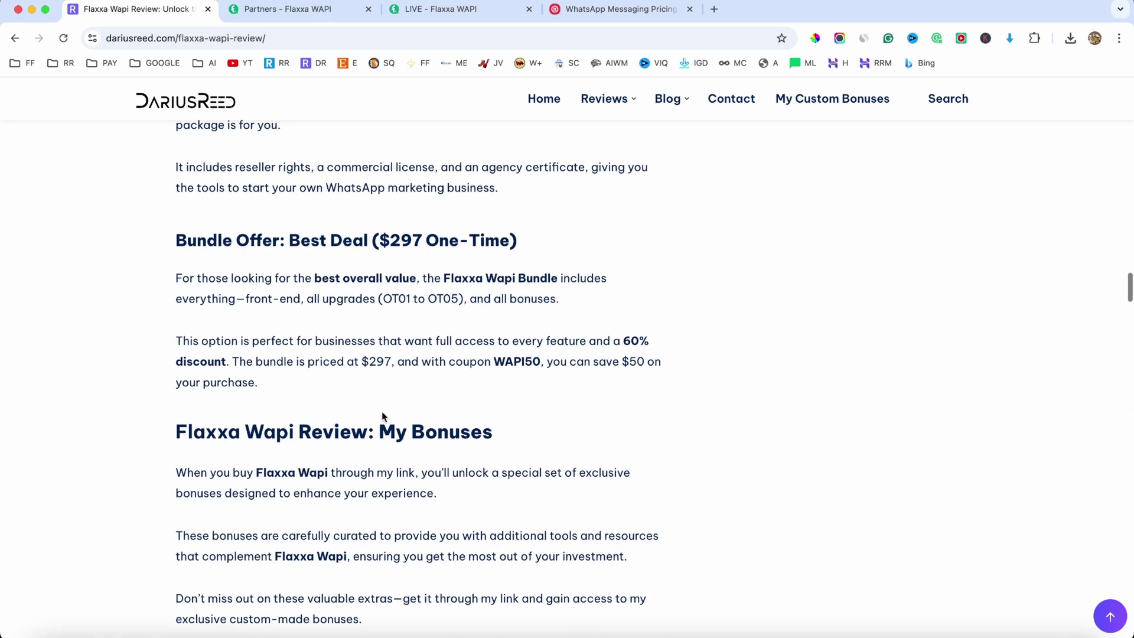